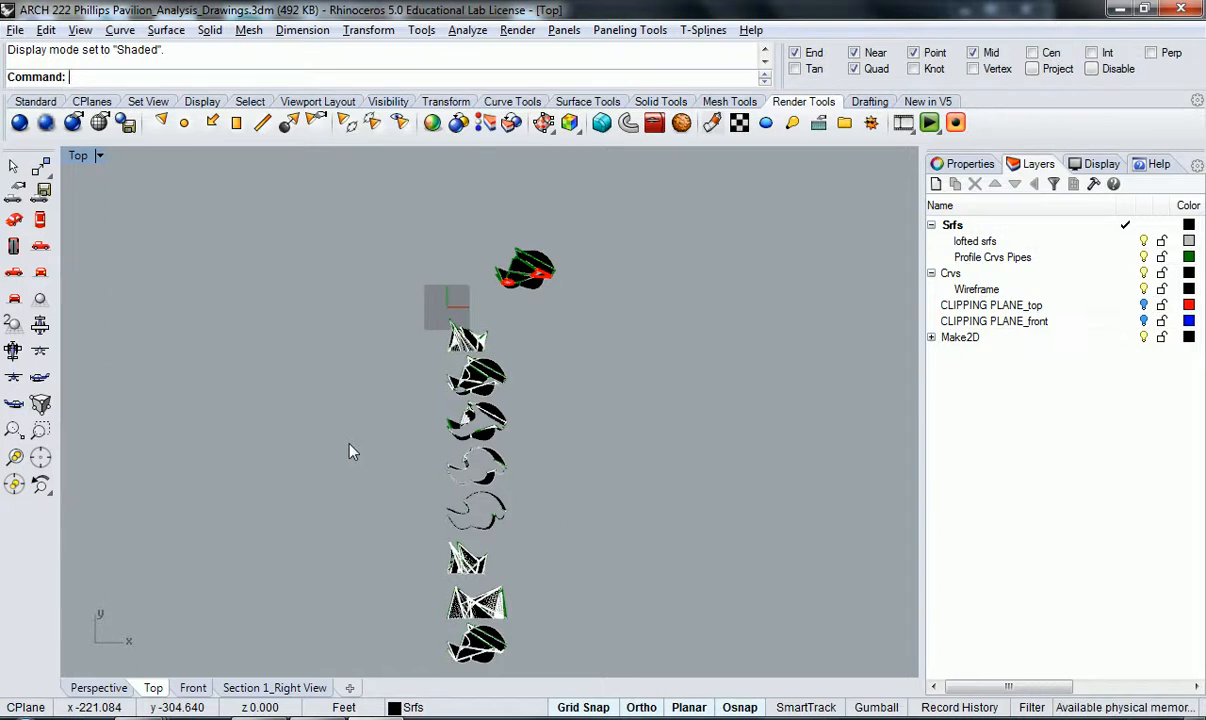
# - Examine the column of Make2D drawings and the area around the origin in the Top view
pyautogui.moveTo(405, 295); pyautogui.dragTo(540, 652)
pyautogui.press('Escape')
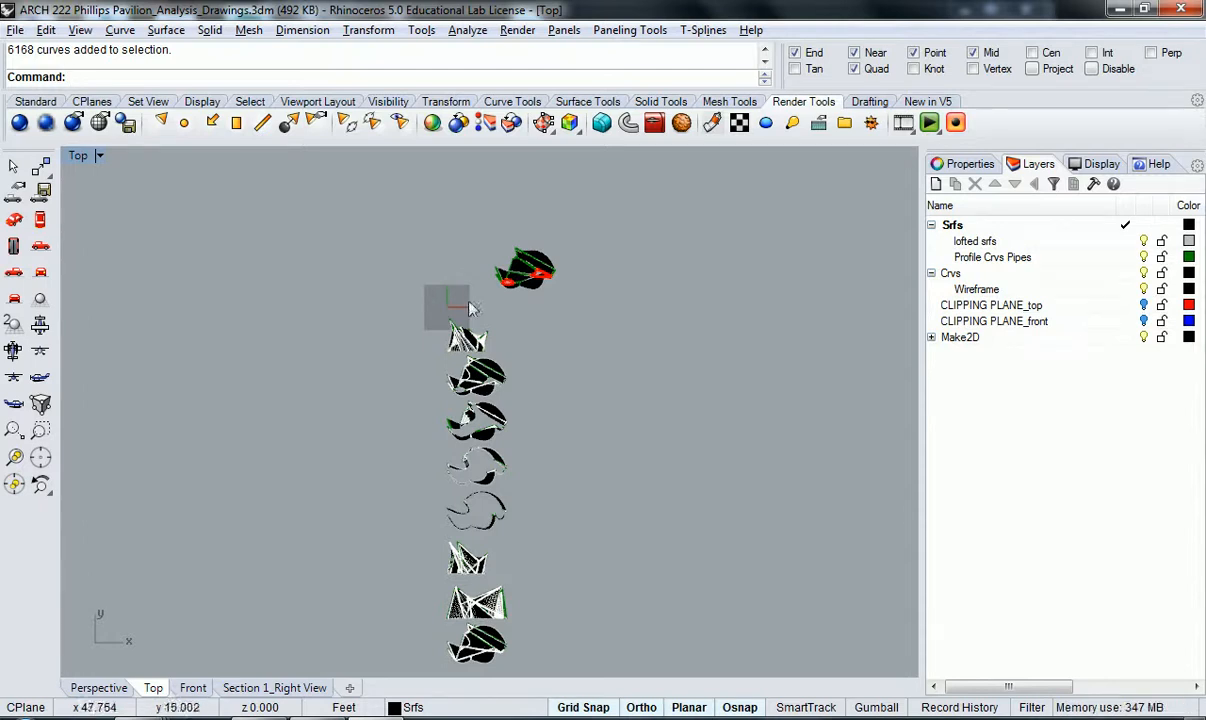
pyautogui.scroll(-1, 413, 335)
pyautogui.moveTo(413, 328); pyautogui.dragTo(447, 294, button='right')
pyautogui.scroll(2, 484, 318)
pyautogui.scroll(10, 470, 290)
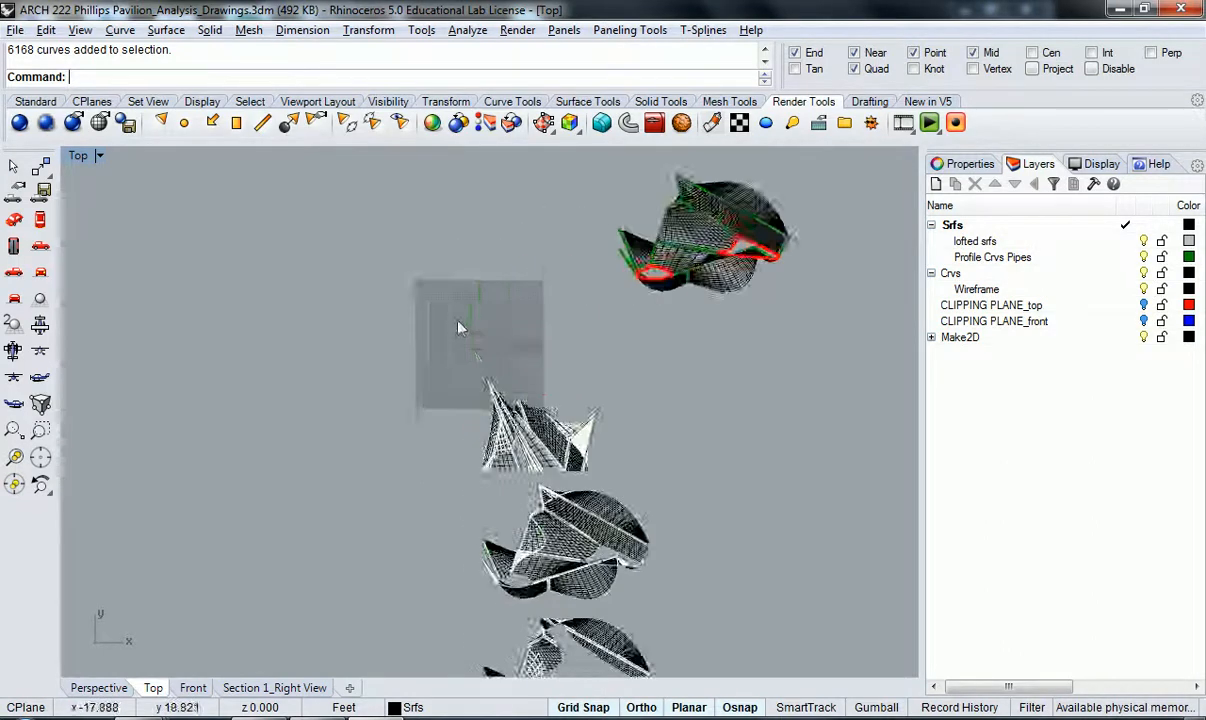
pyautogui.scroll(3, 480, 353)
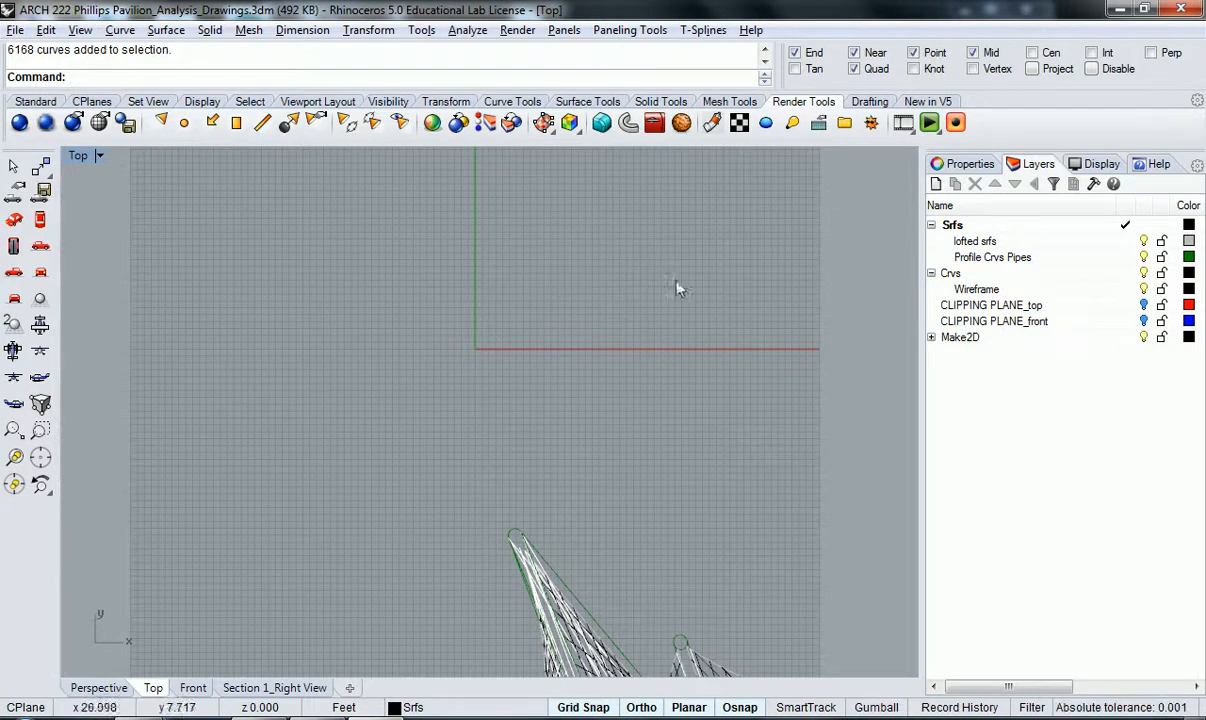
pyautogui.scroll(3, 585, 340)
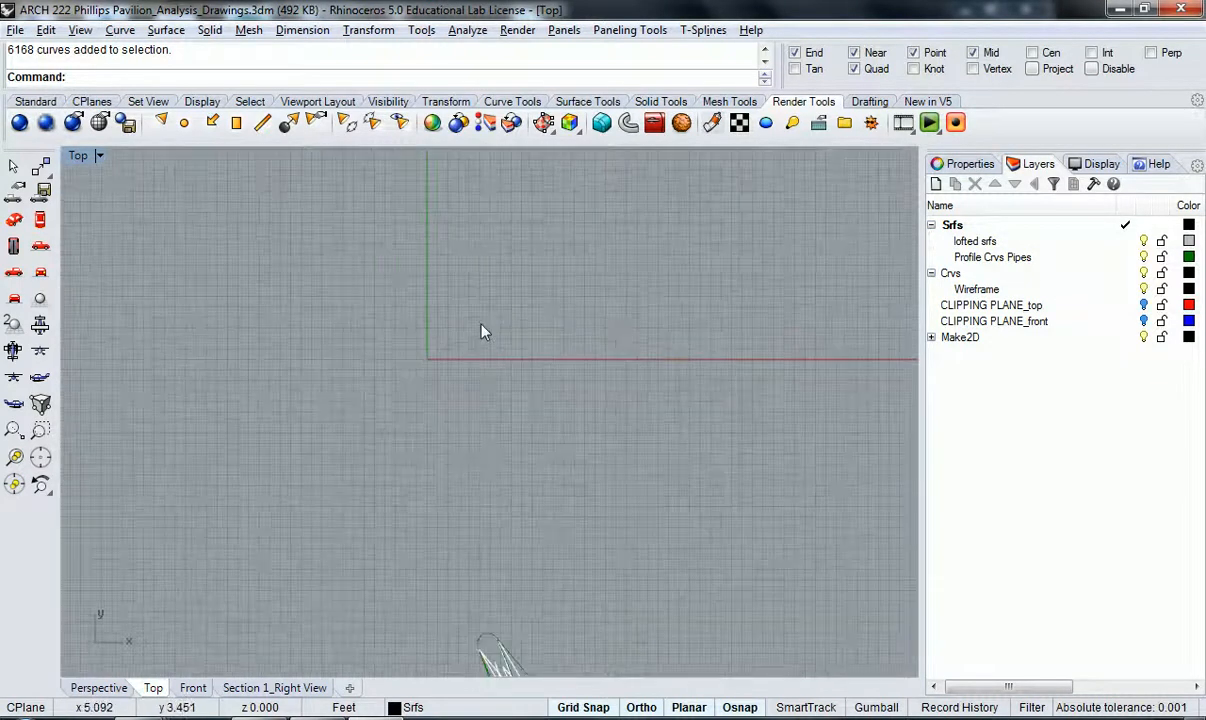
pyautogui.scroll(-5, 483, 325)
pyautogui.moveTo(444, 374); pyautogui.dragTo(438, 243, button='right')
pyautogui.scroll(-4, 408, 325)
pyautogui.moveTo(382, 355); pyautogui.dragTo(414, 331, button='right')
pyautogui.scroll(-2, 412, 326)
pyautogui.moveTo(468, 401); pyautogui.dragTo(458, 387, button='right')
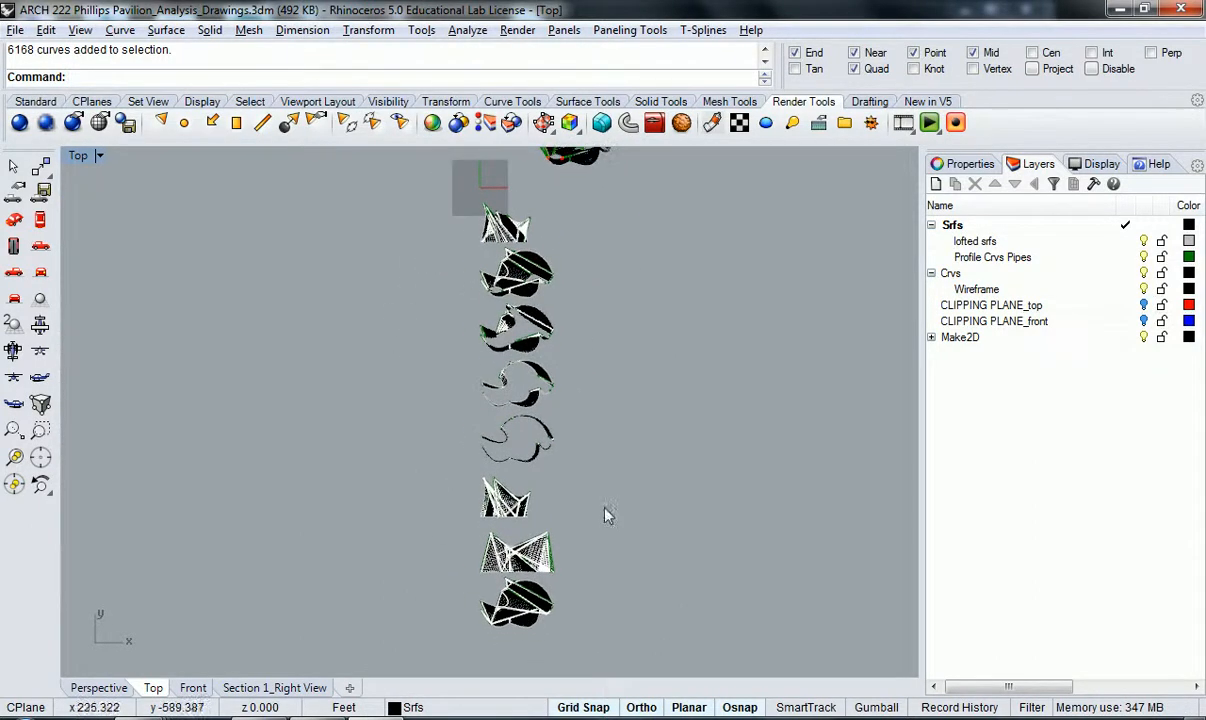
# - Copy the whole column of Make2D drawings horizontally to the empty area left of the originals
pyautogui.moveTo(610, 645); pyautogui.dragTo(417, 191)
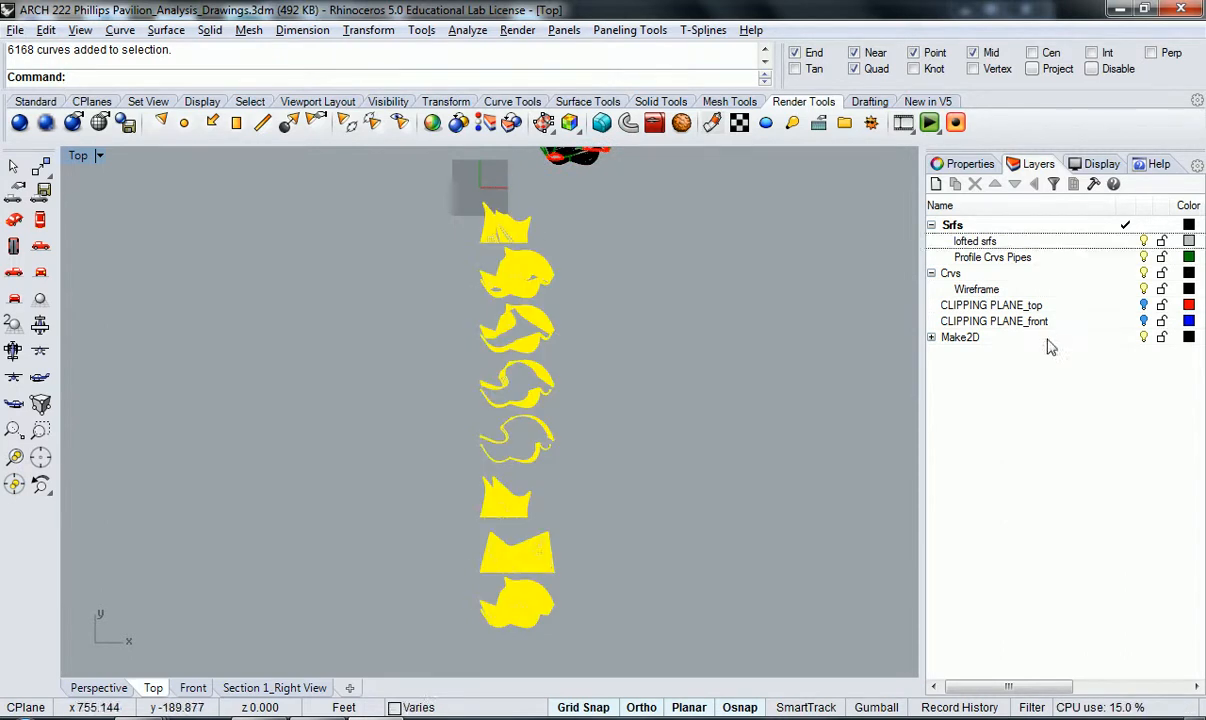
pyautogui.click(932, 338)
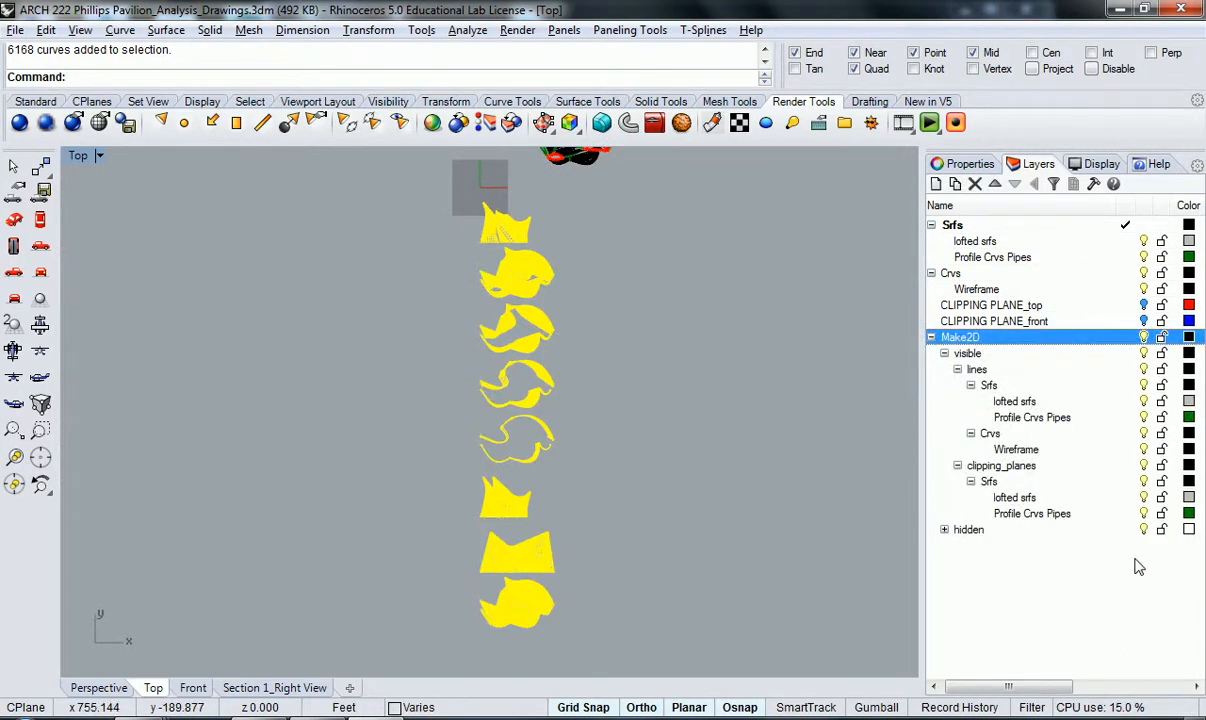
pyautogui.click(944, 529)
pyautogui.click(944, 529)
pyautogui.click(944, 529)
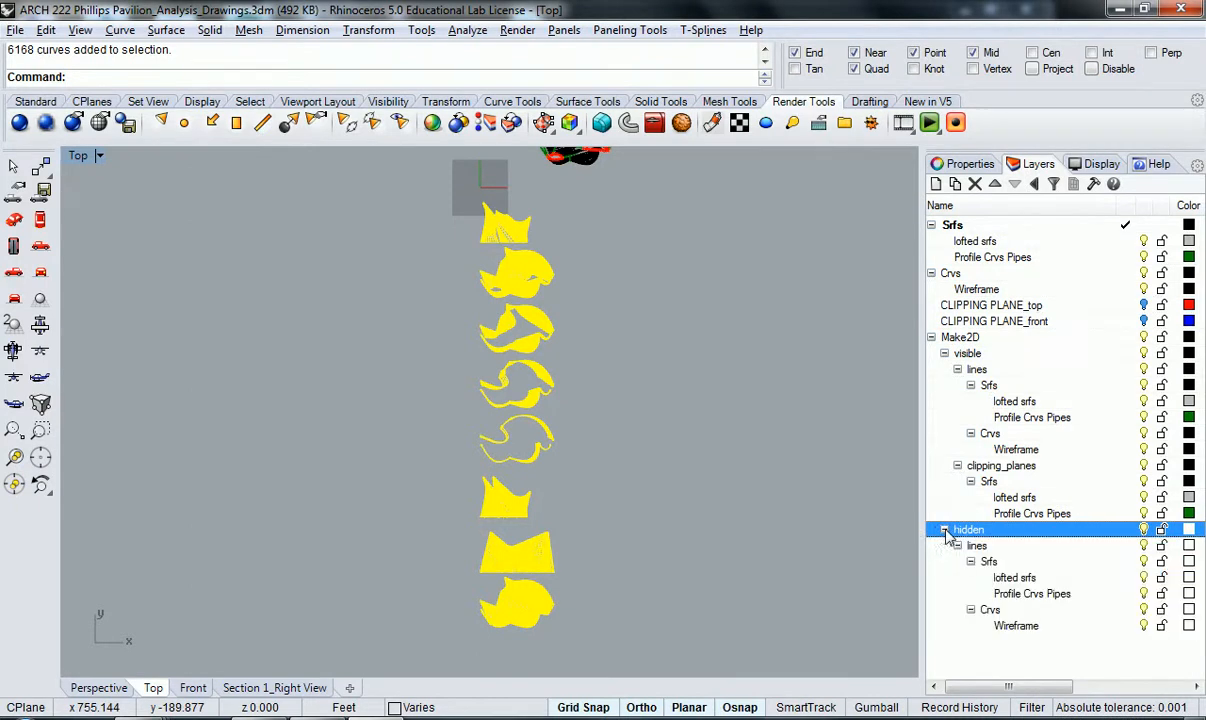
pyautogui.click(932, 337)
pyautogui.write('Copy')
pyautogui.press('Return')
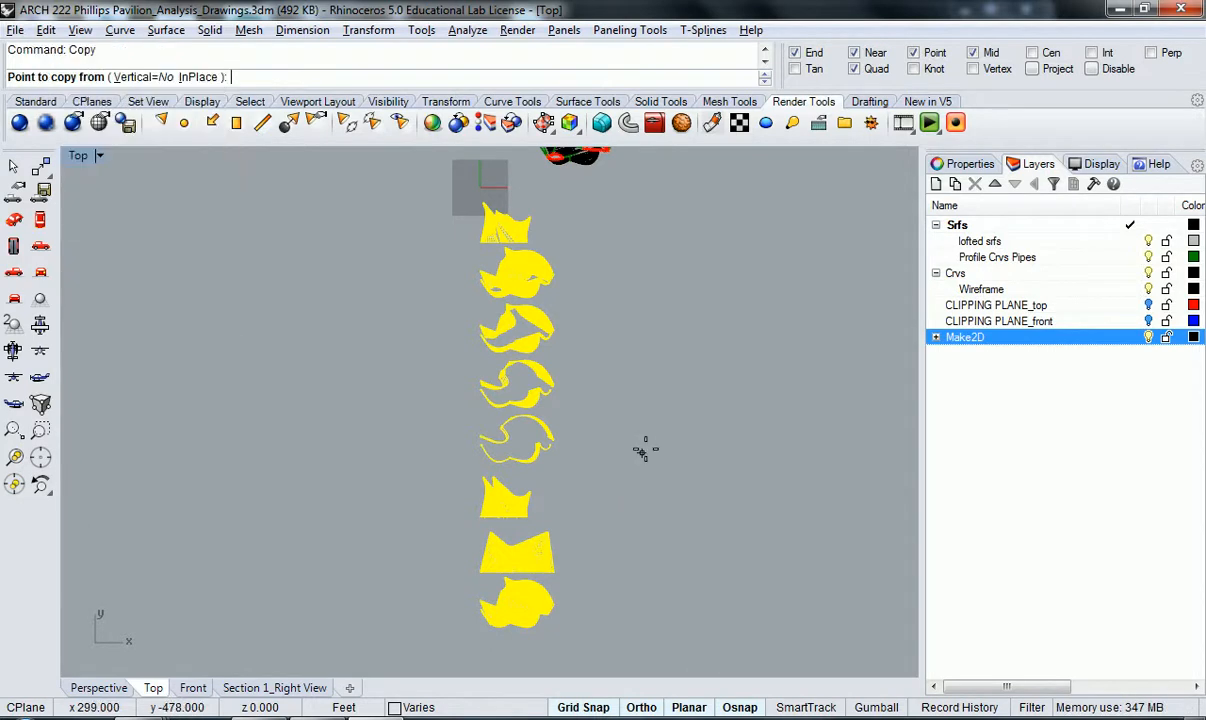
pyautogui.click(590, 477)
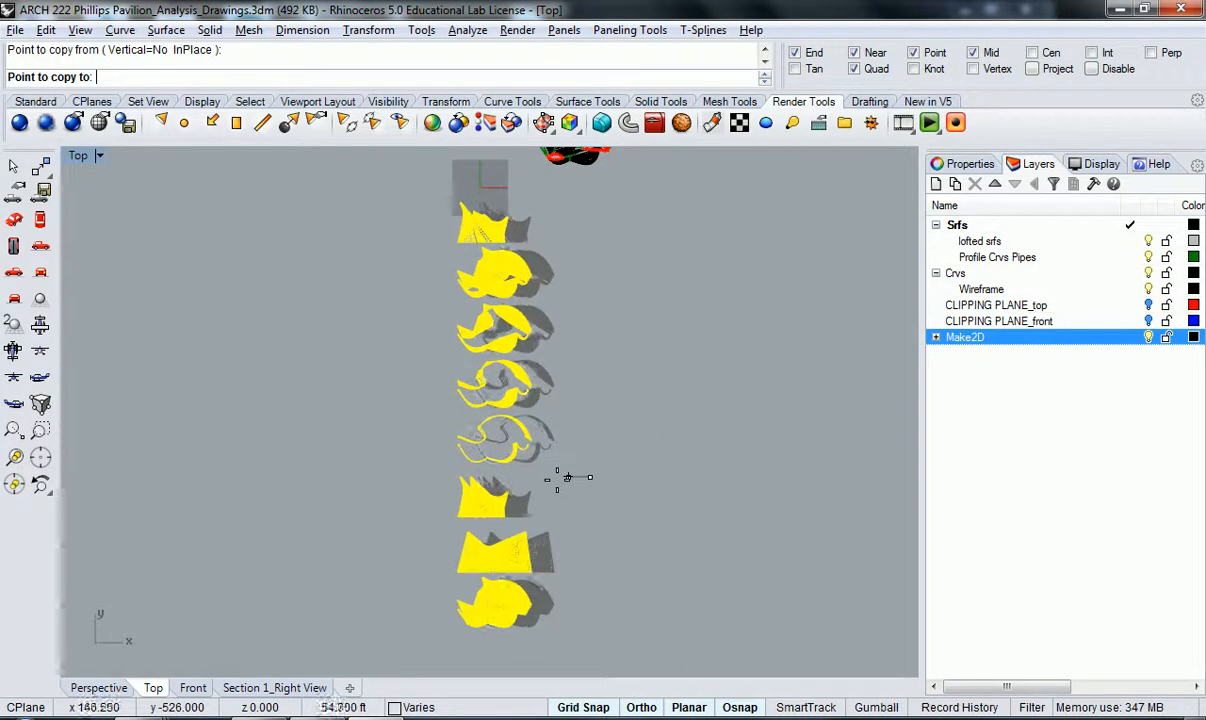
pyautogui.click(395, 477)
pyautogui.moveTo(436, 474); pyautogui.dragTo(576, 471, button='right')
pyautogui.rightClick(490, 485)
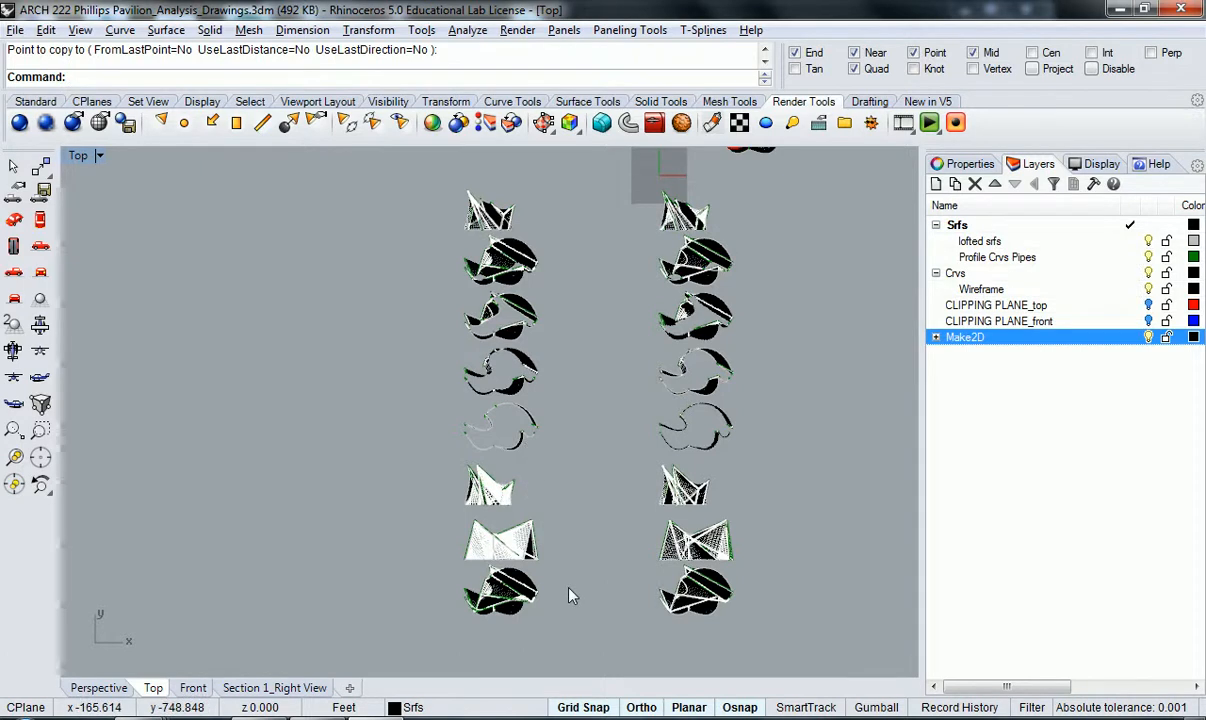
# - Start the Scale command and look up the decimal equivalent of 1/16 in the browser's fraction-to-decimal table
pyautogui.write('Scale')
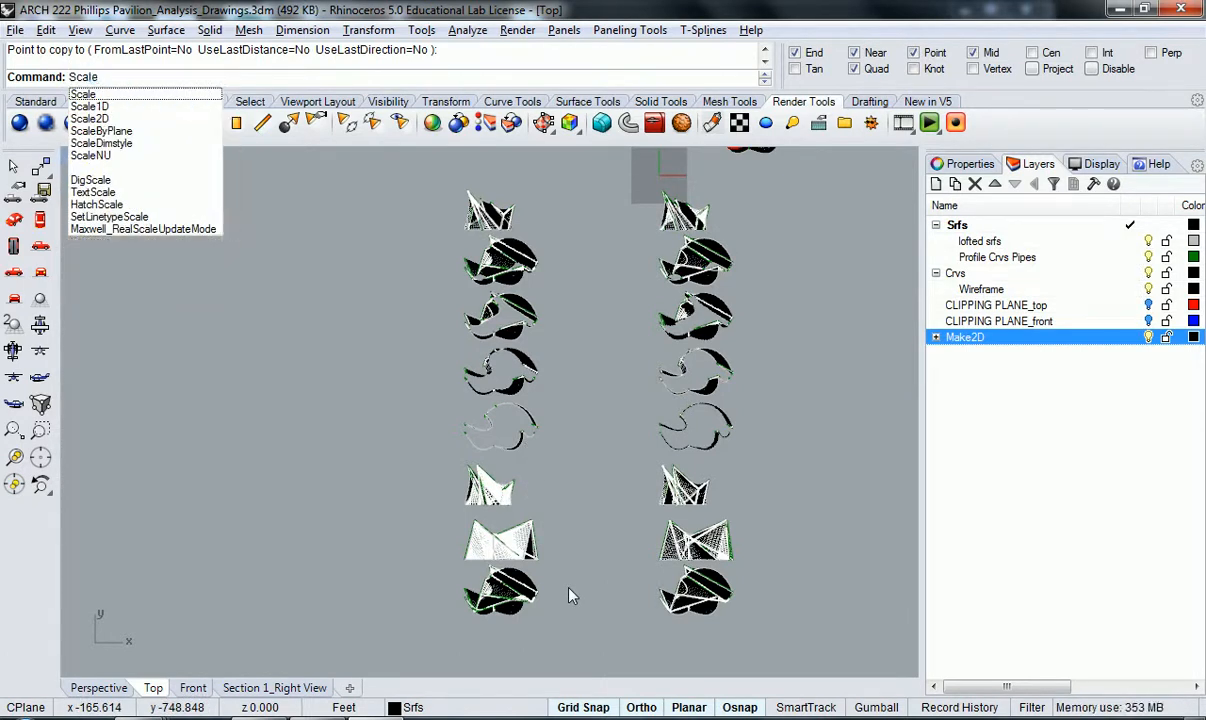
pyautogui.press('Return')
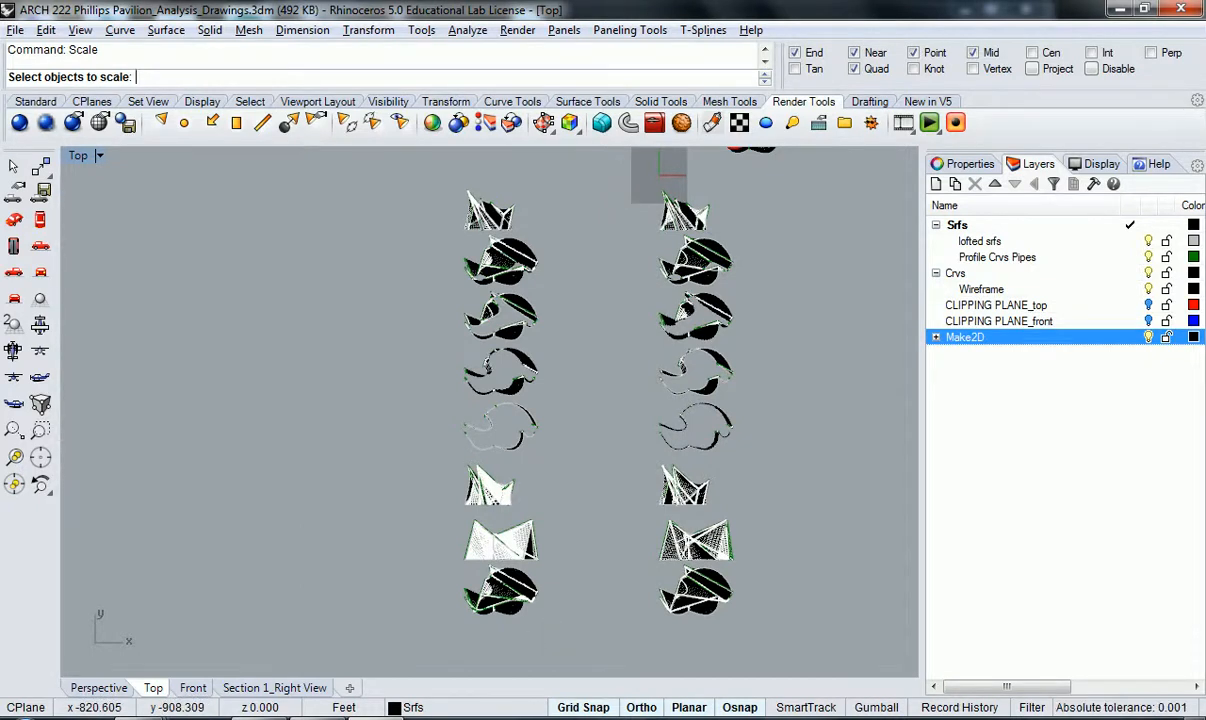
pyautogui.click(260, 717)
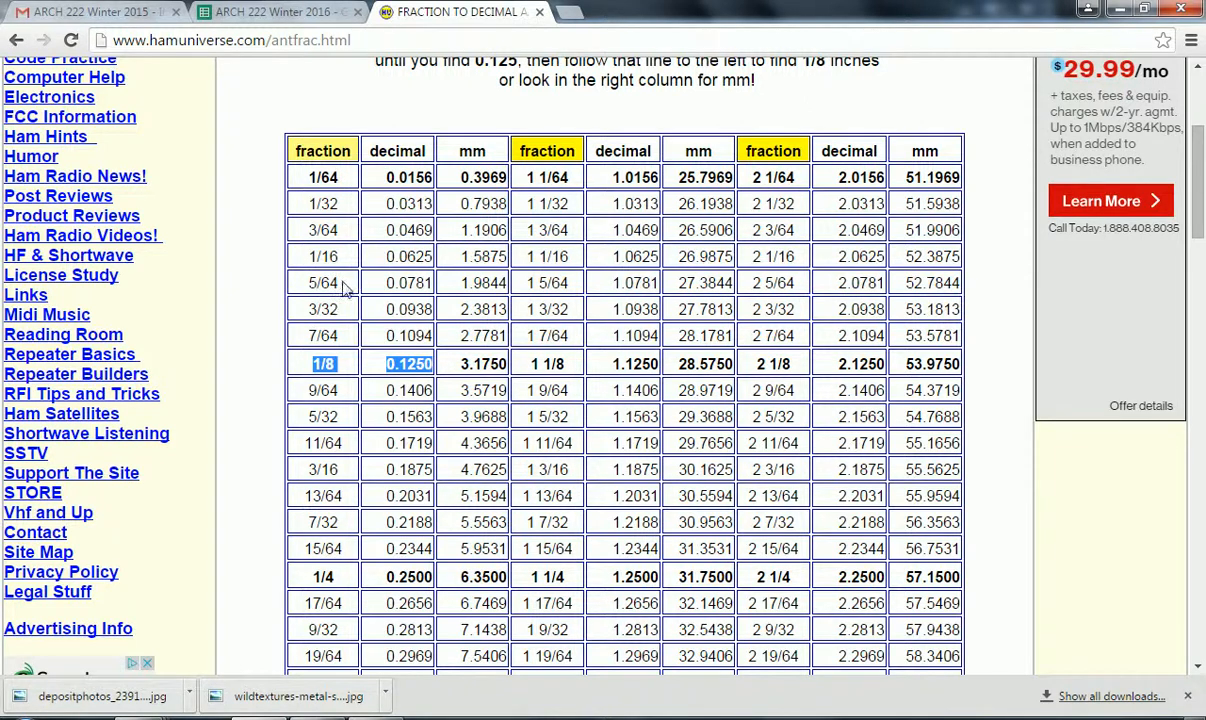
pyautogui.click(316, 260)
pyautogui.moveTo(316, 256); pyautogui.dragTo(436, 256)
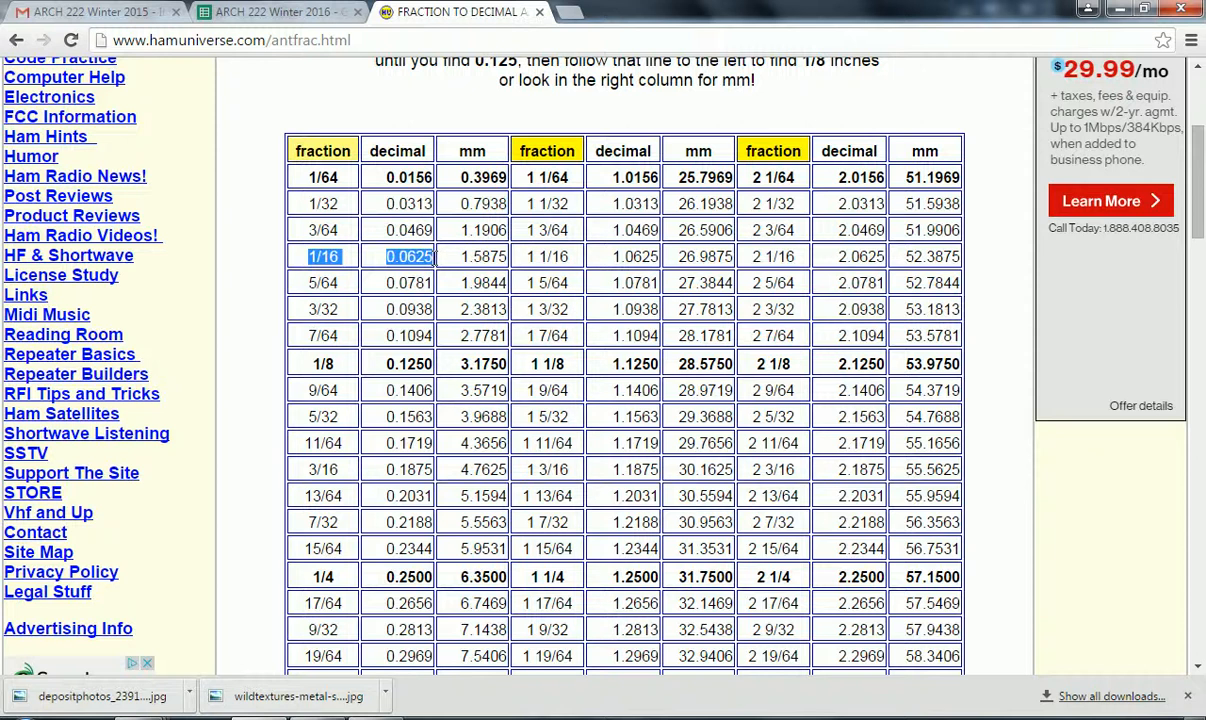
pyautogui.moveTo(436, 256); pyautogui.dragTo(307, 255)
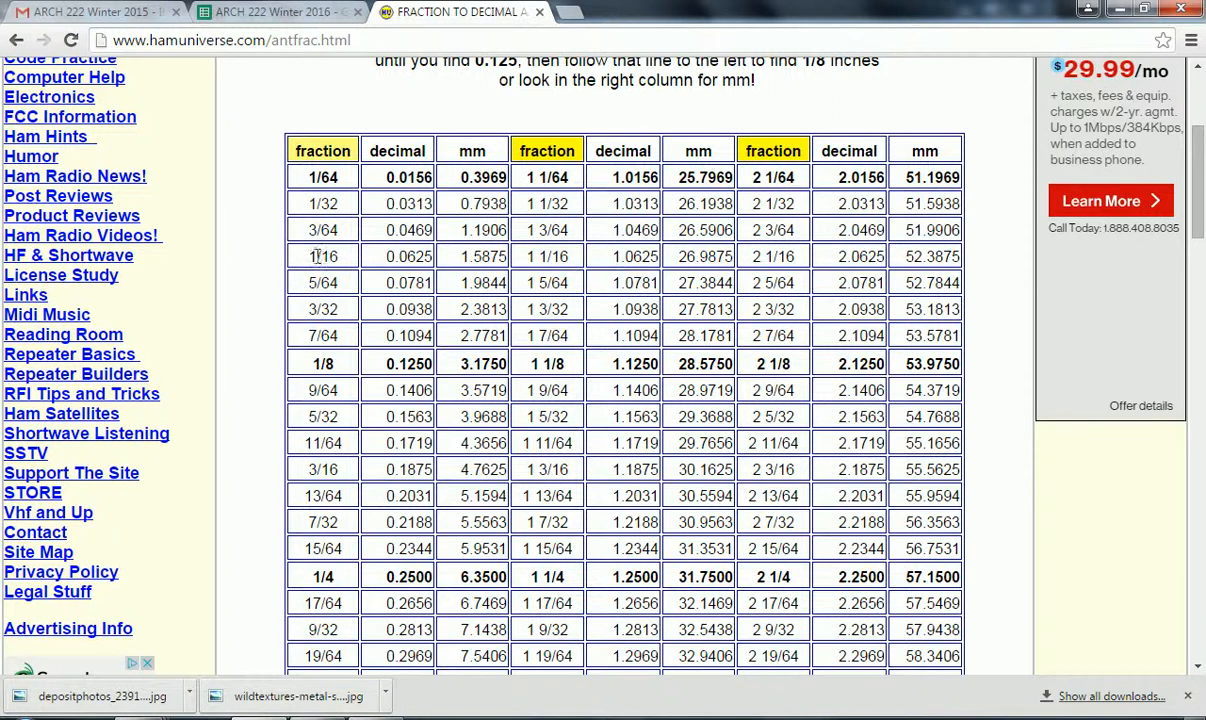
pyautogui.moveTo(298, 253); pyautogui.dragTo(433, 257)
pyautogui.click(397, 257)
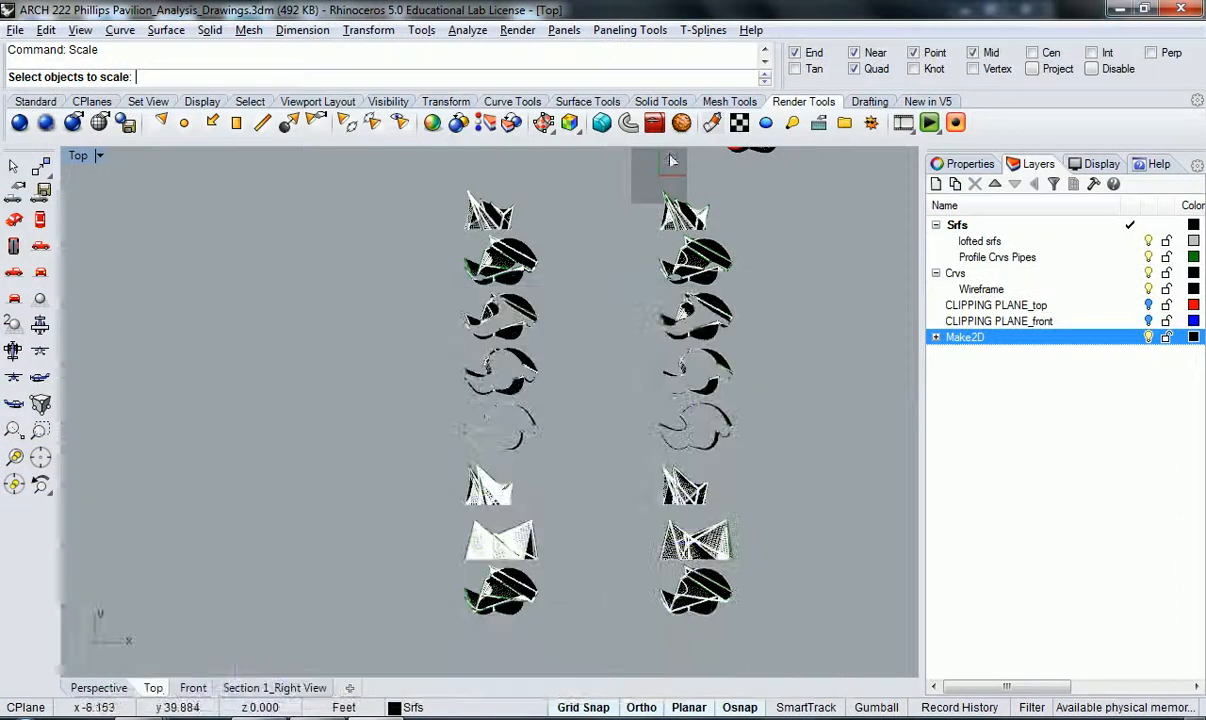
# - Try to scale the copied column of drawings by a factor of .0625 from its upper-left corner
pyautogui.scroll(-3, 535, 345)
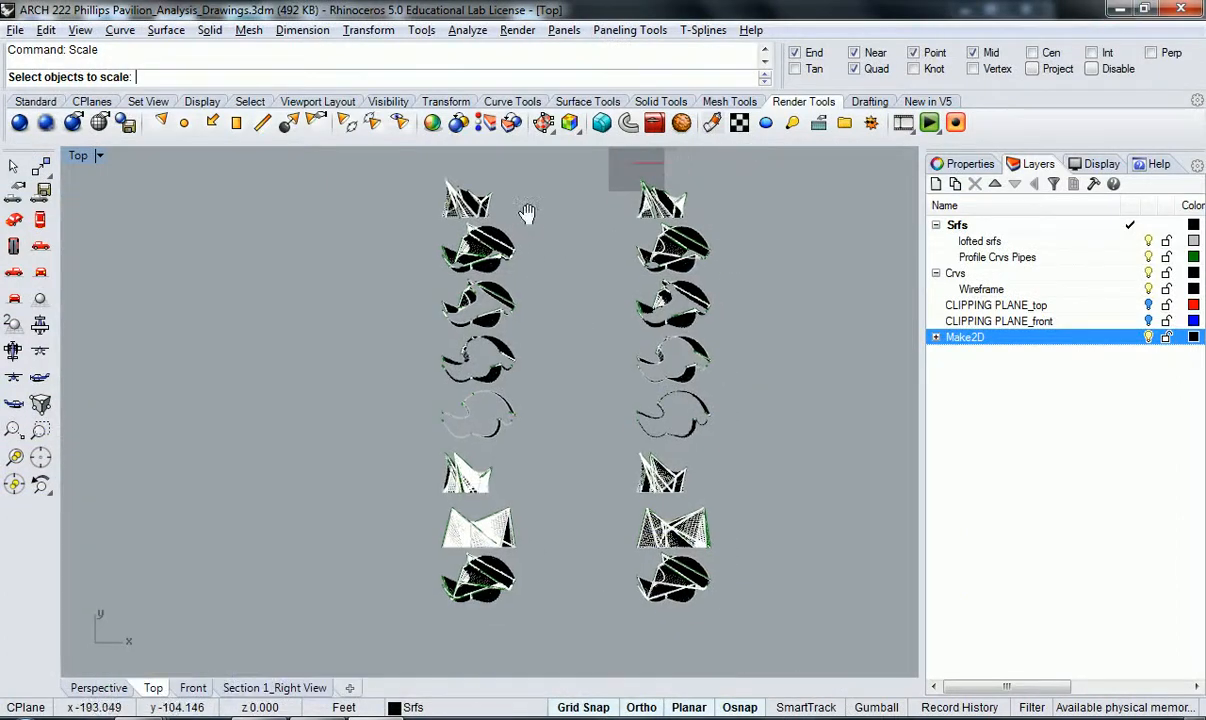
pyautogui.moveTo(530, 538); pyautogui.dragTo(369, 194)
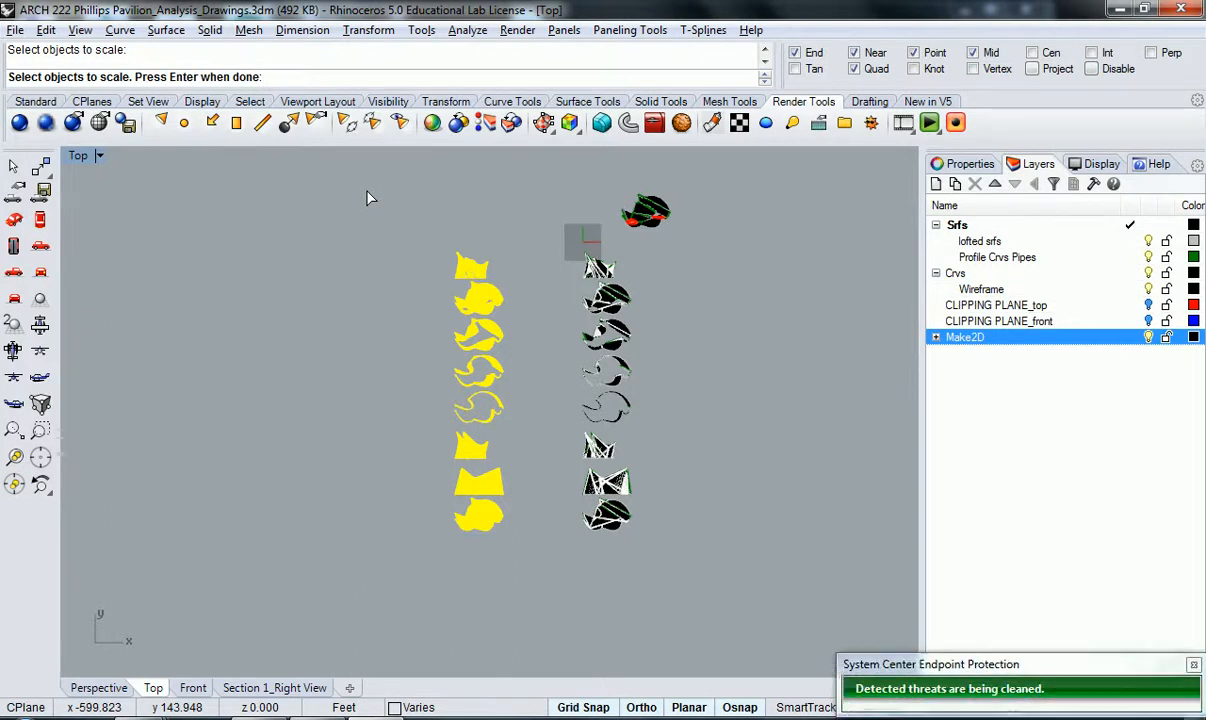
pyautogui.press('Return')
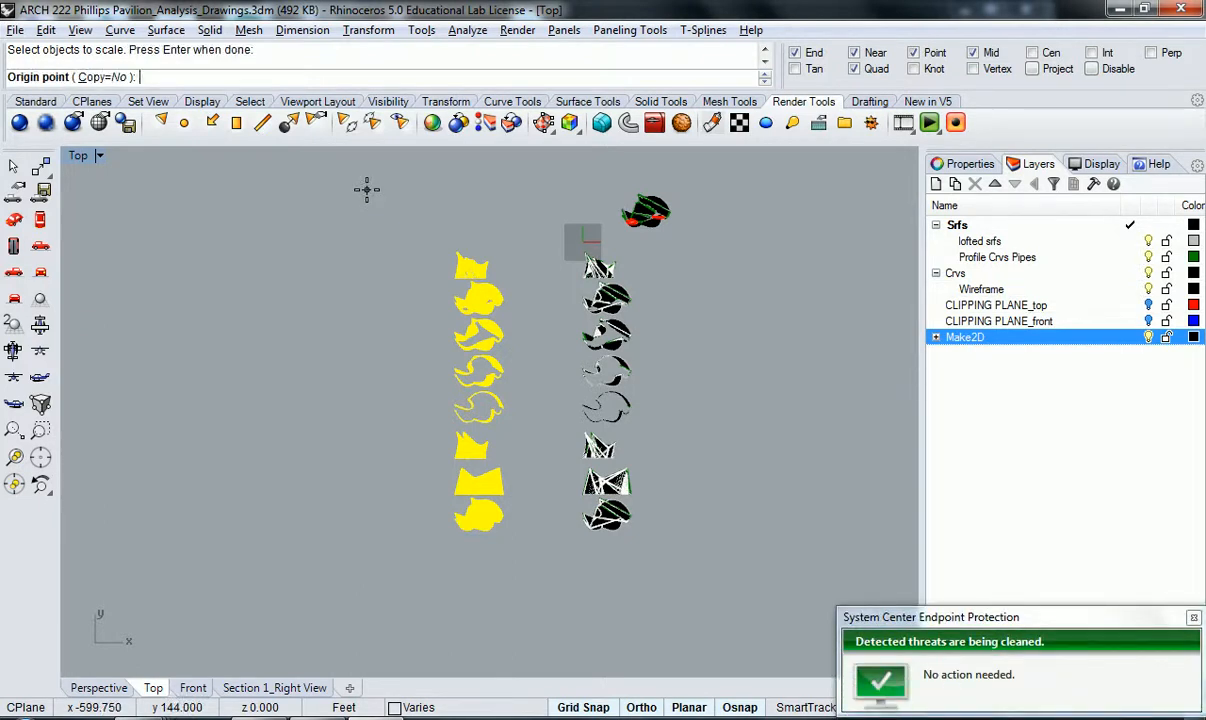
pyautogui.scroll(2, 456, 252)
pyautogui.click(455, 248)
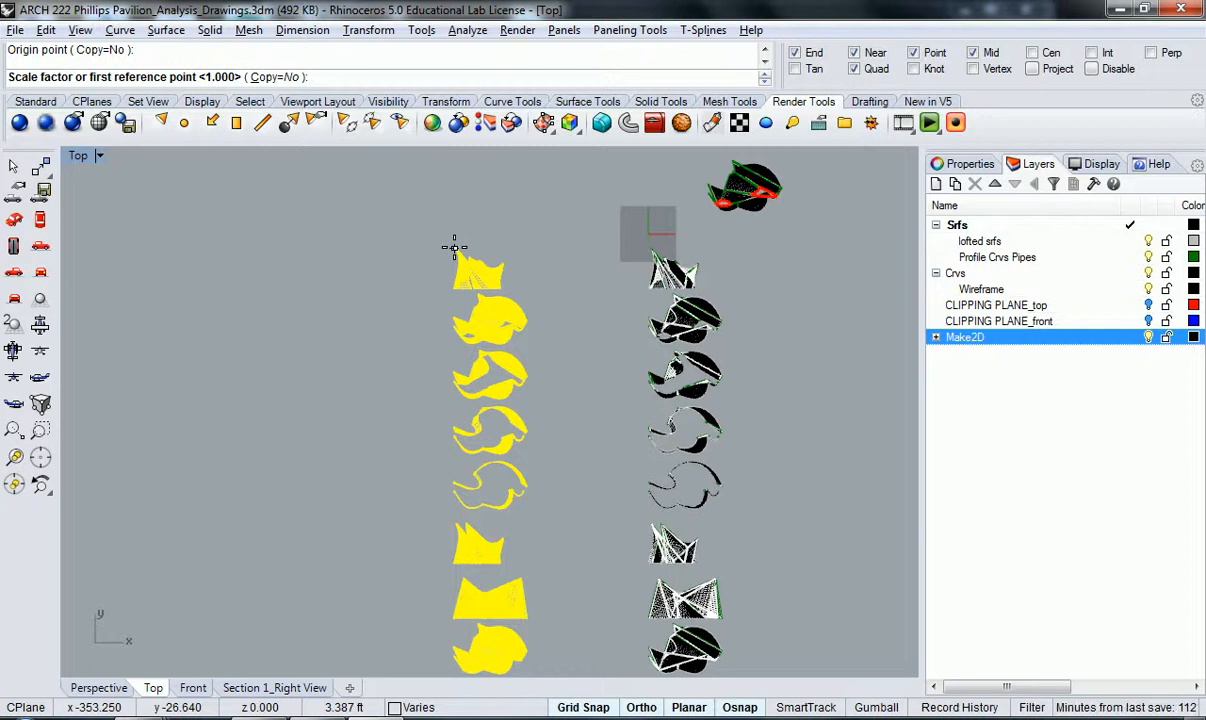
pyautogui.write('.0')
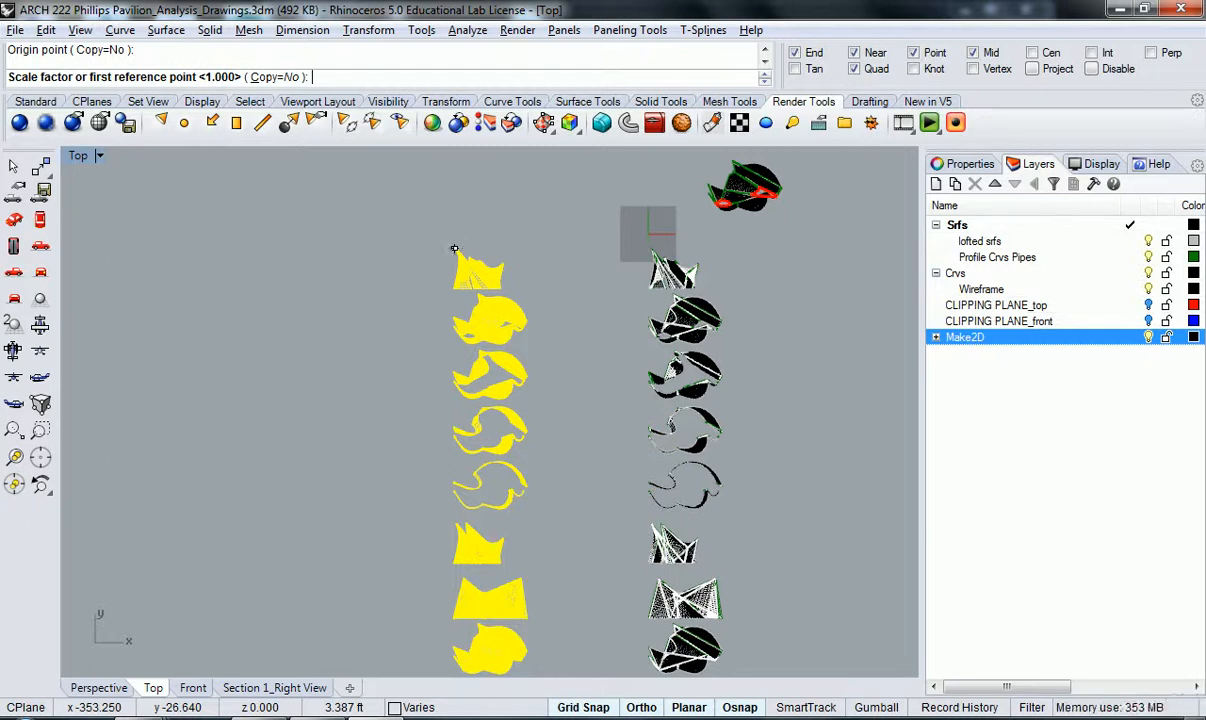
pyautogui.write('625')
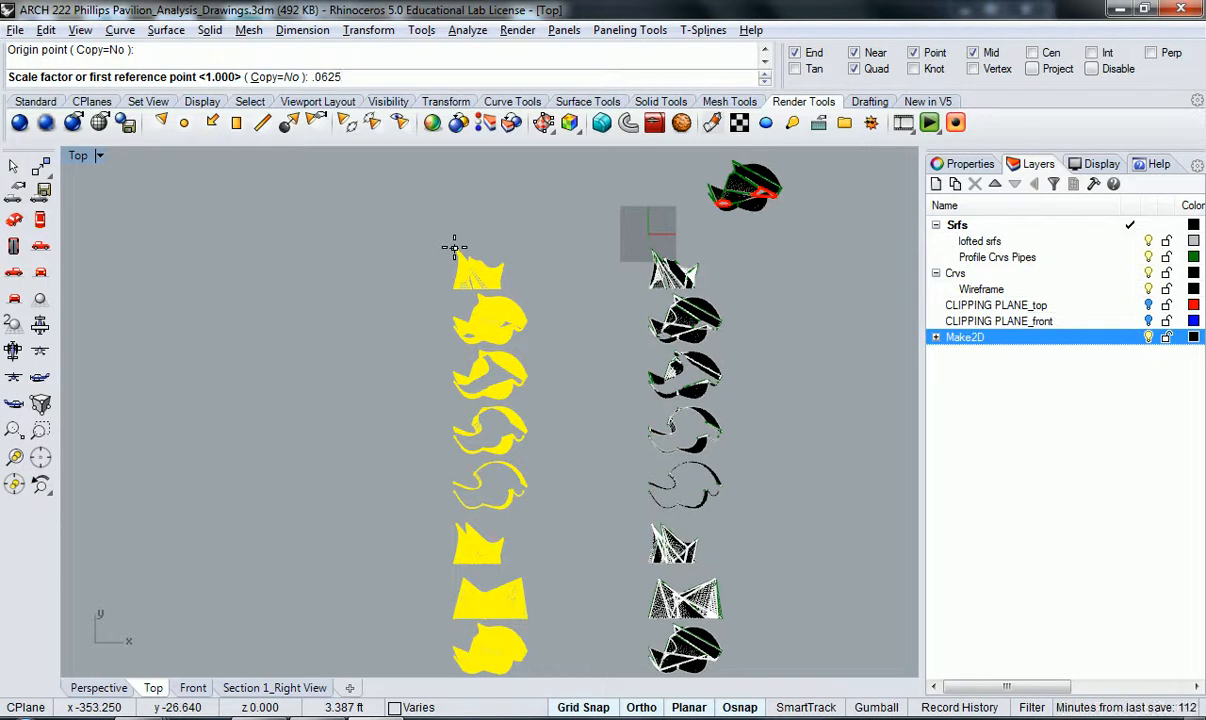
pyautogui.press('Return')
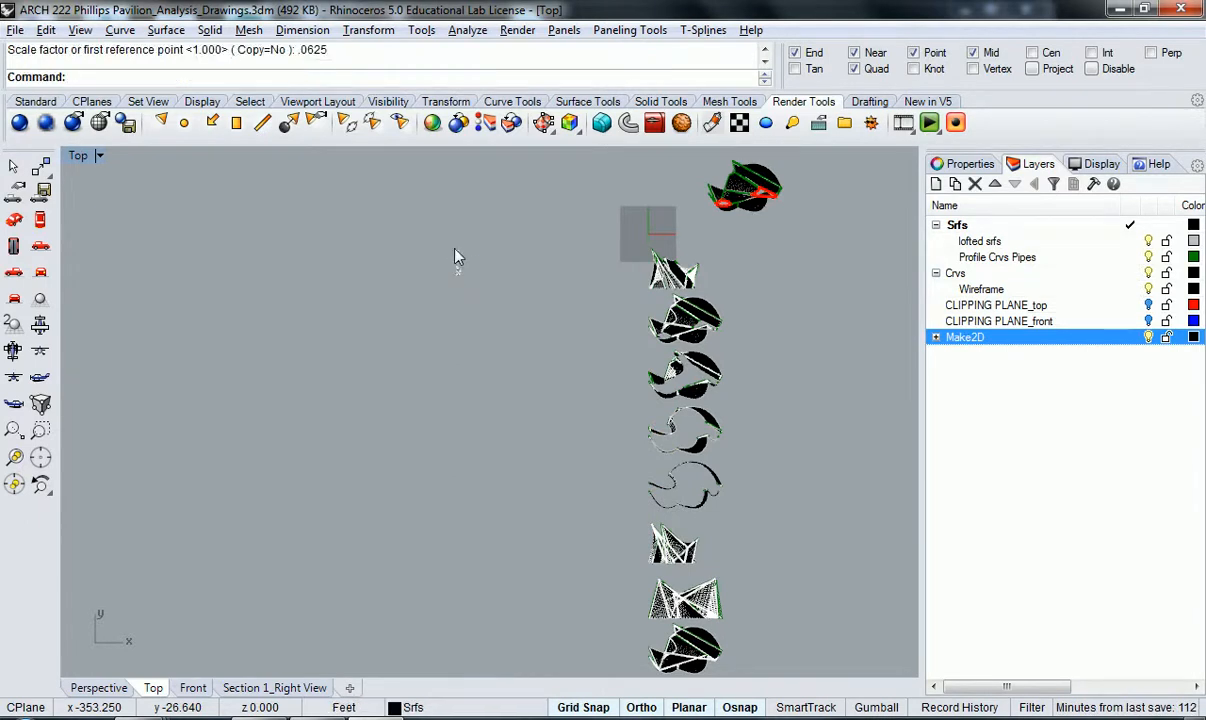
# - Measure the base width of the wide elevation in the scaled copy, and undo the last scaling
pyautogui.scroll(1, 457, 258)
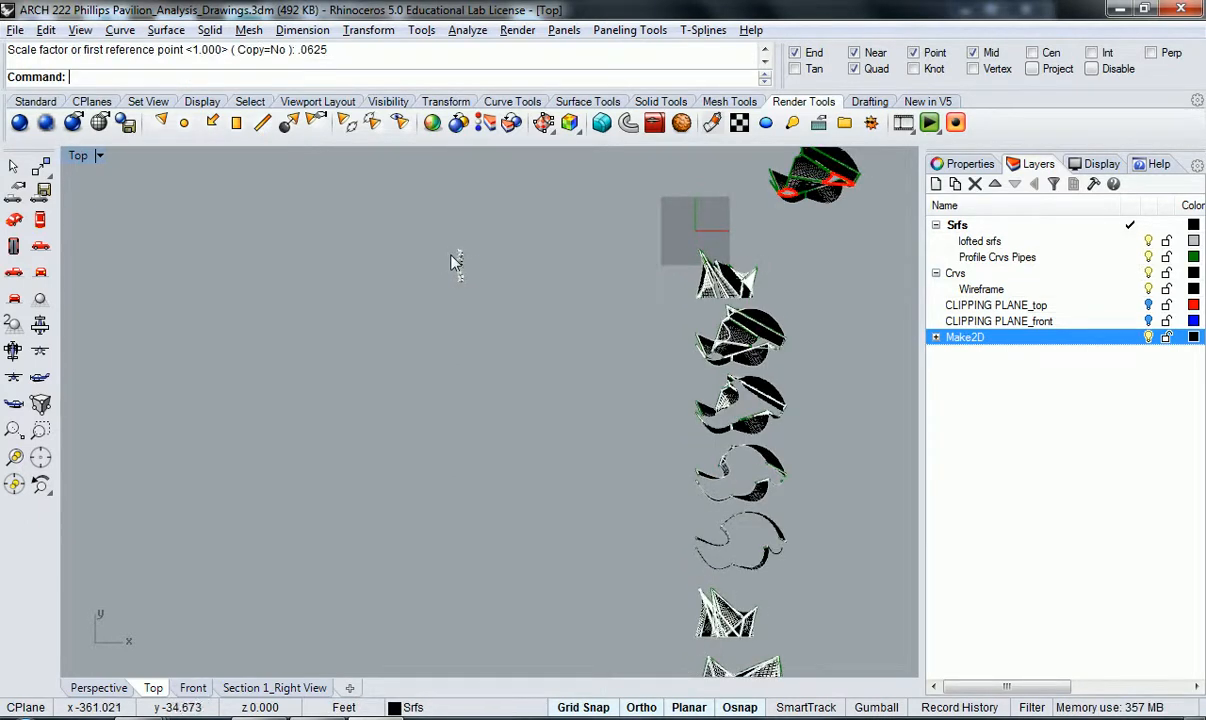
pyautogui.scroll(-6, 470, 283)
pyautogui.scroll(6, 470, 283)
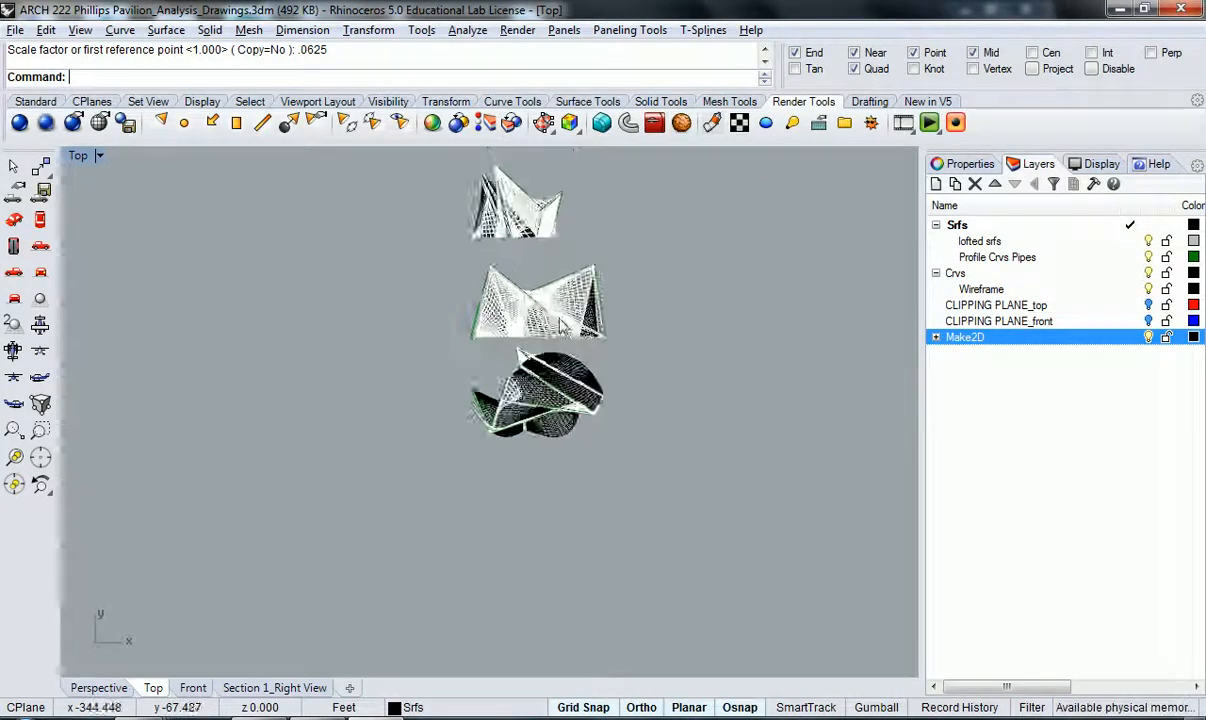
pyautogui.scroll(2, 492, 362)
pyautogui.write('Distance')
pyautogui.press('Return')
pyautogui.click(380, 344)
pyautogui.click(703, 346)
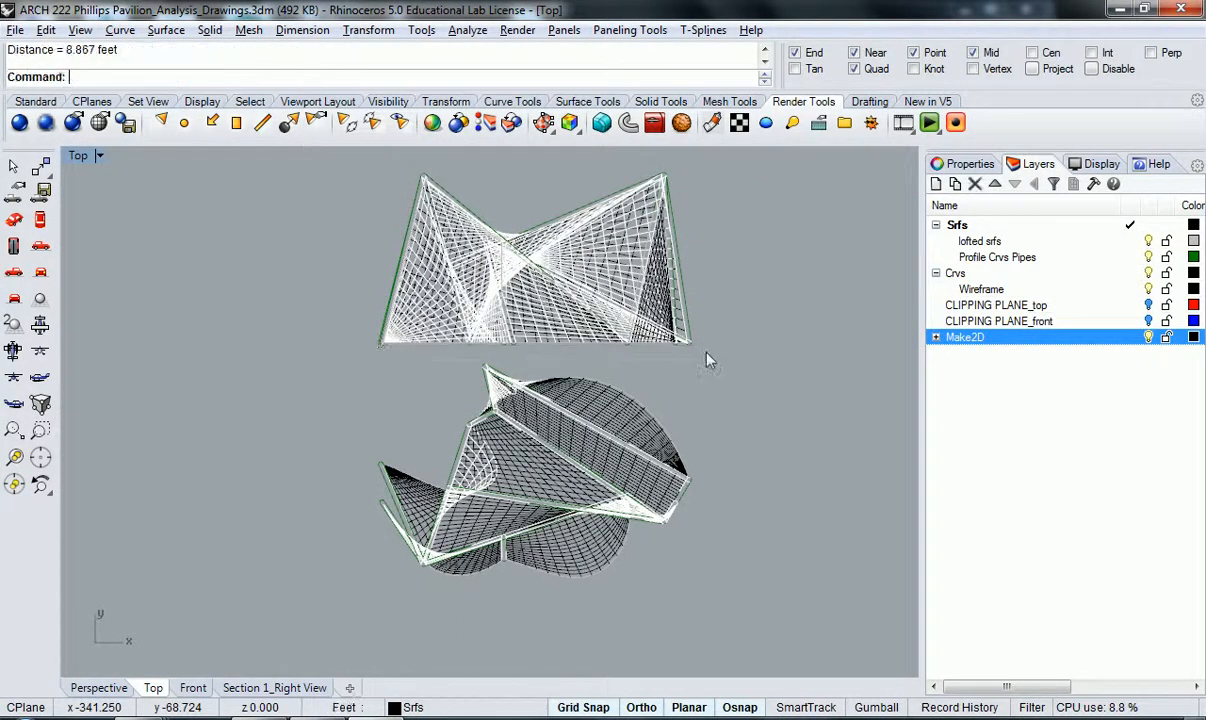
pyautogui.hotkey('ctrl', 'z')
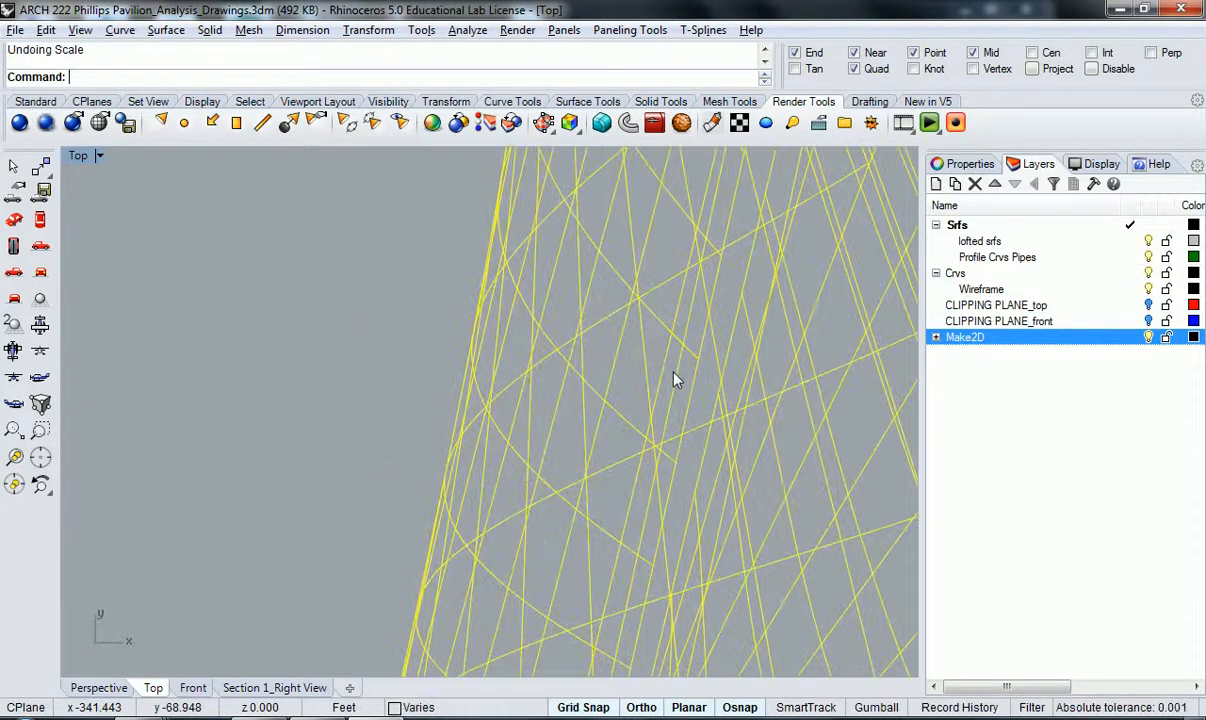
# - Scale the copied column of drawings by a factor of .00625 from its upper-left corner
pyautogui.scroll(-6, 485, 398)
pyautogui.moveTo(485, 398); pyautogui.dragTo(460, 165, button='right')
pyautogui.write('scale')
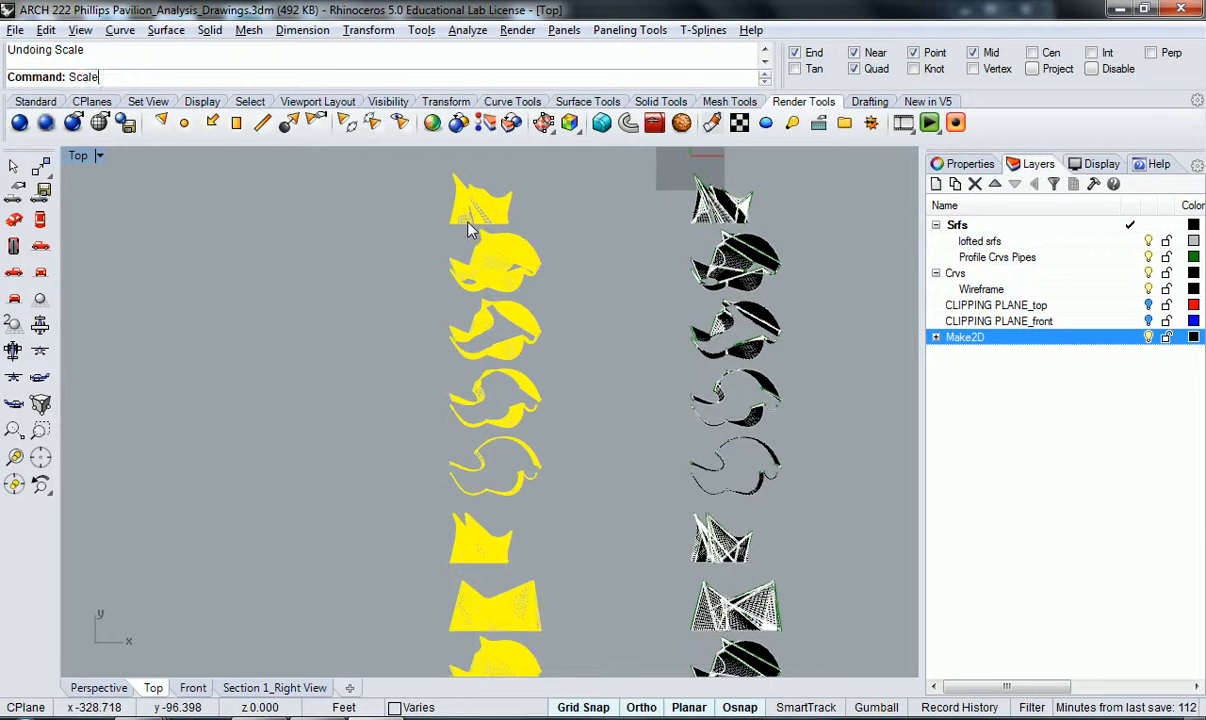
pyautogui.press('Return')
pyautogui.click(449, 174)
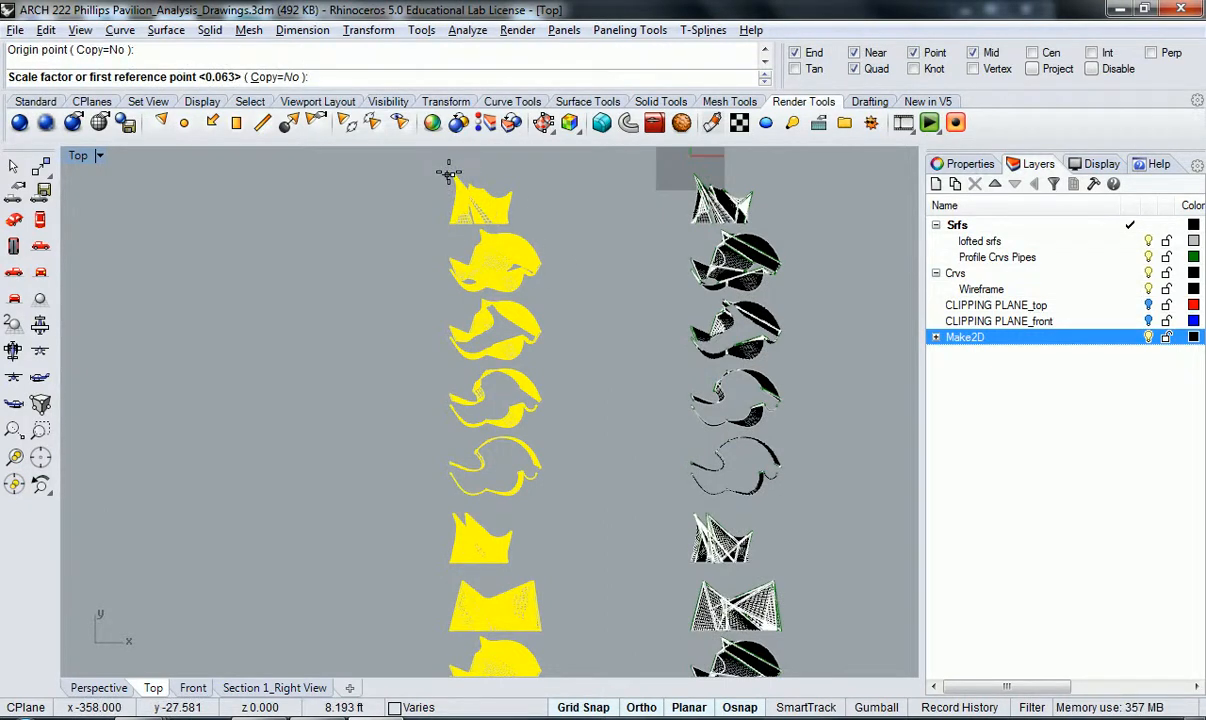
pyautogui.write('.00')
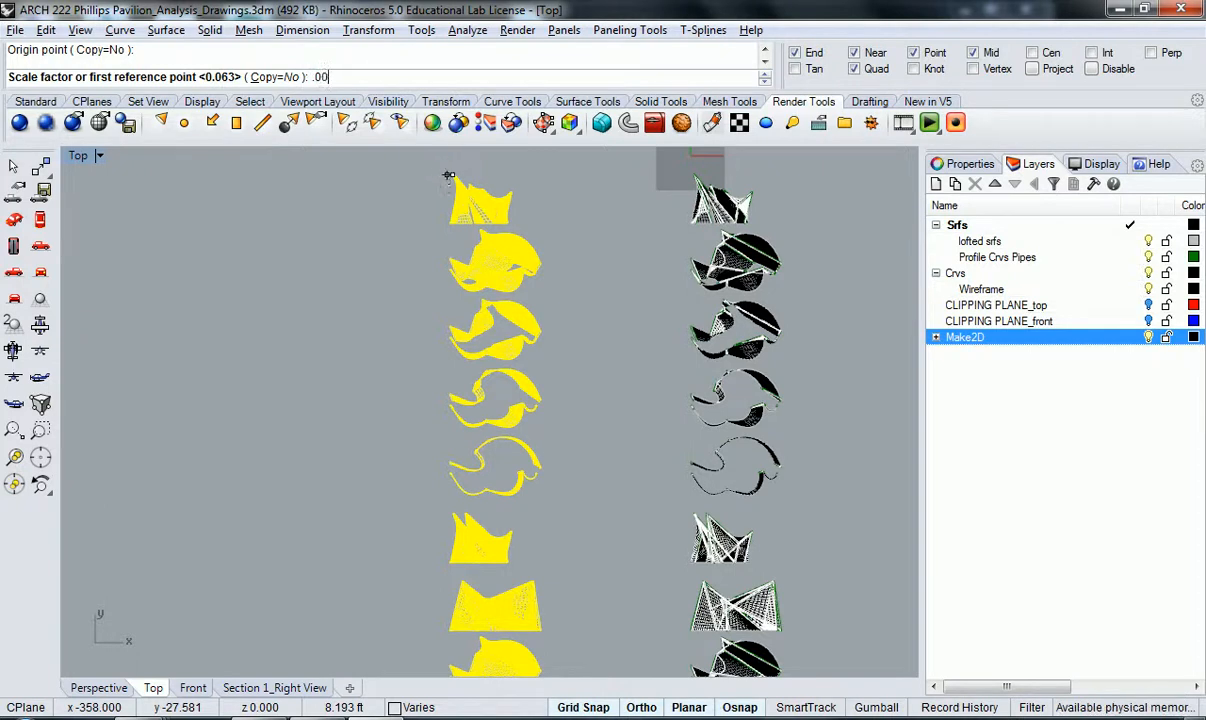
pyautogui.write('625')
pyautogui.press('Return')
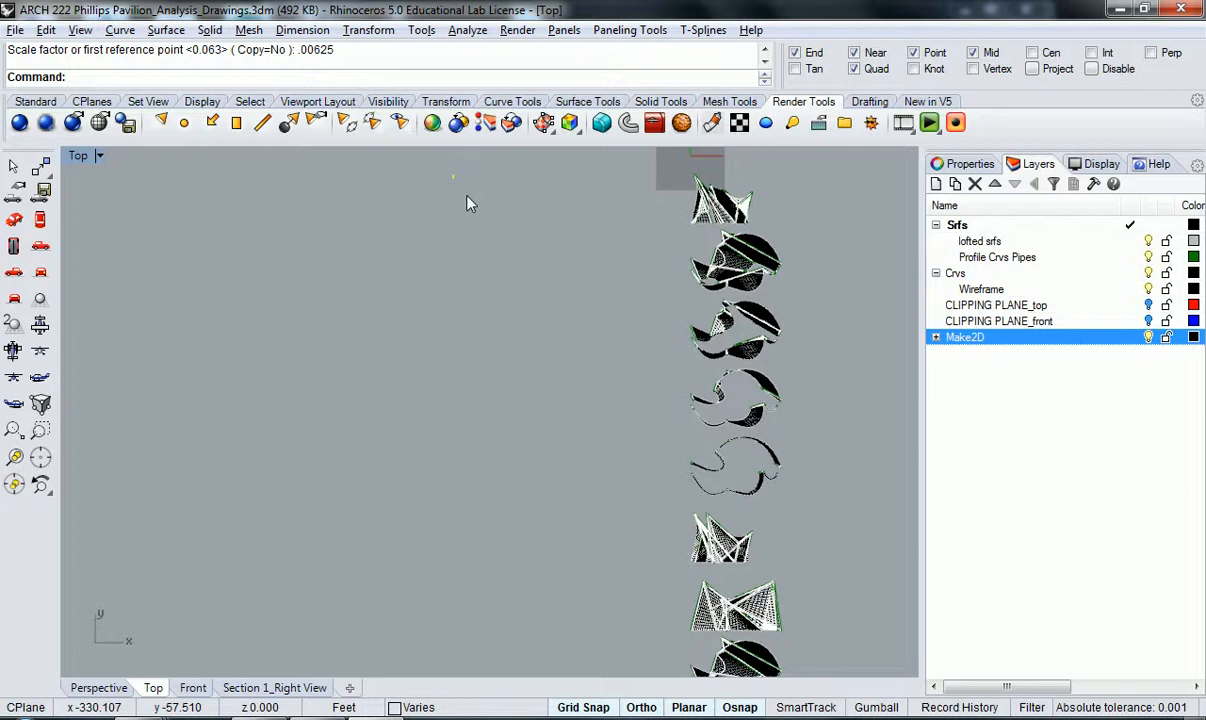
# - Check the model units in the document's unit settings
pyautogui.write('Units')
pyautogui.press('Return')
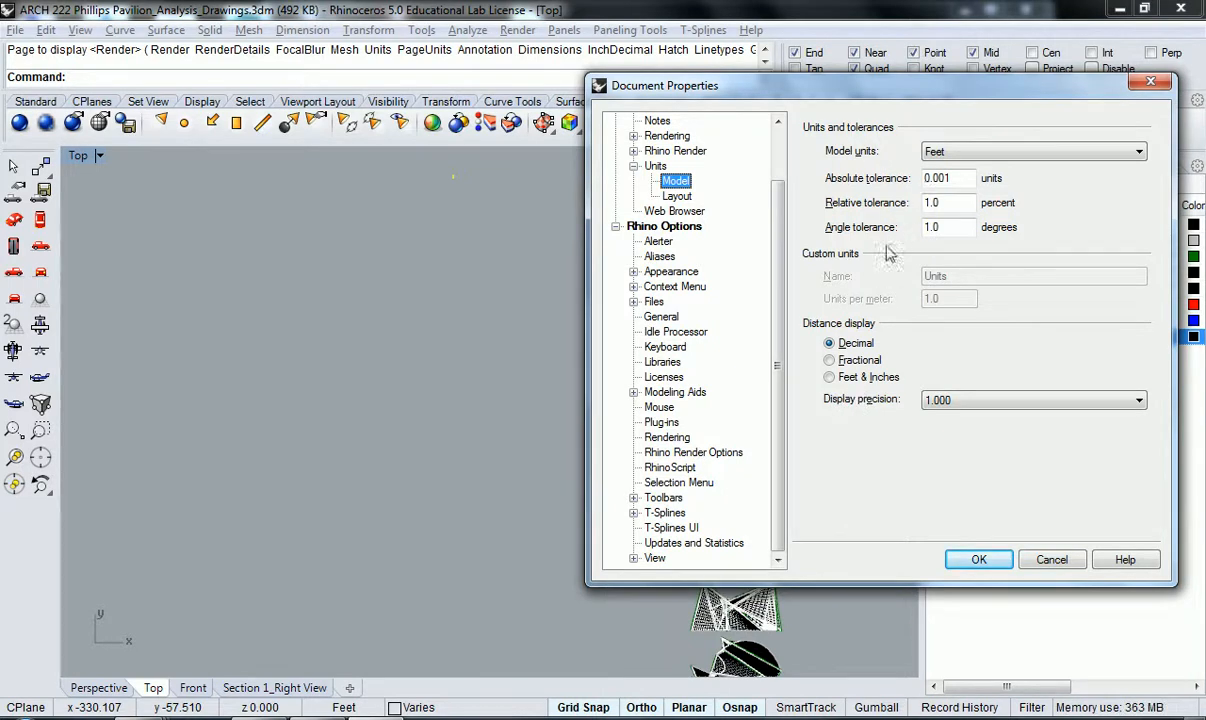
pyautogui.click(979, 558)
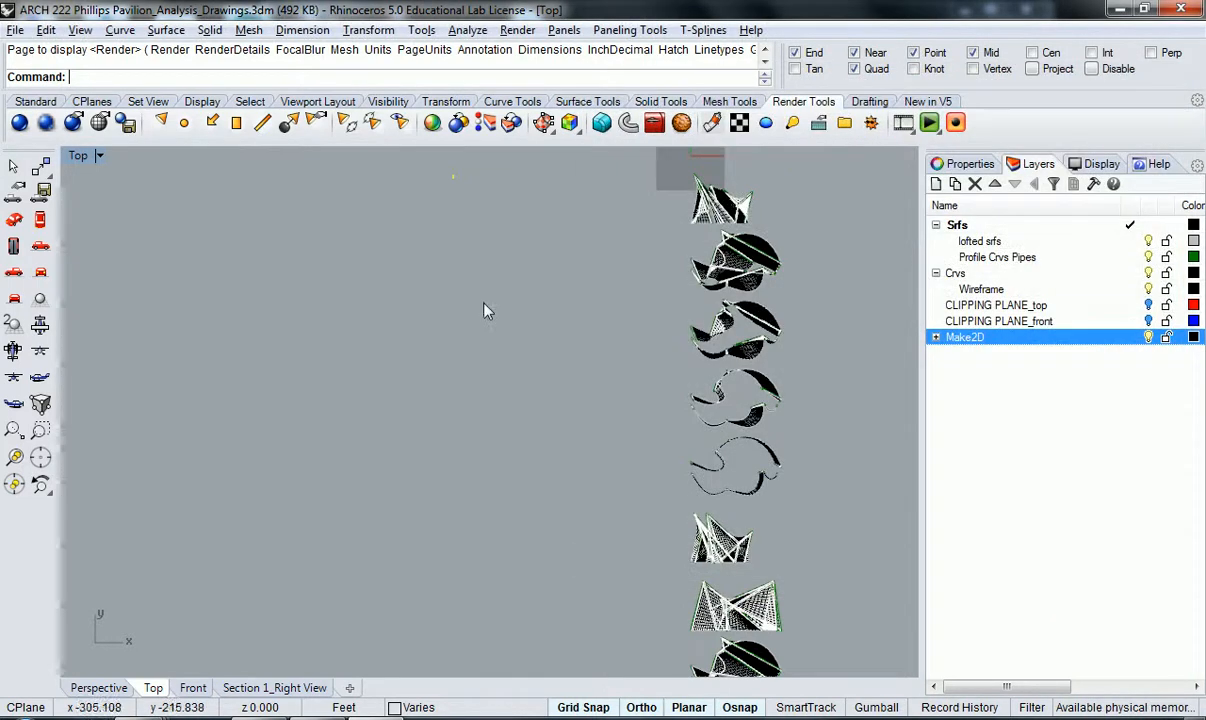
# - Measure the base width of the topmost elevation in the scaled copy
pyautogui.write('z')
pyautogui.press('Return')
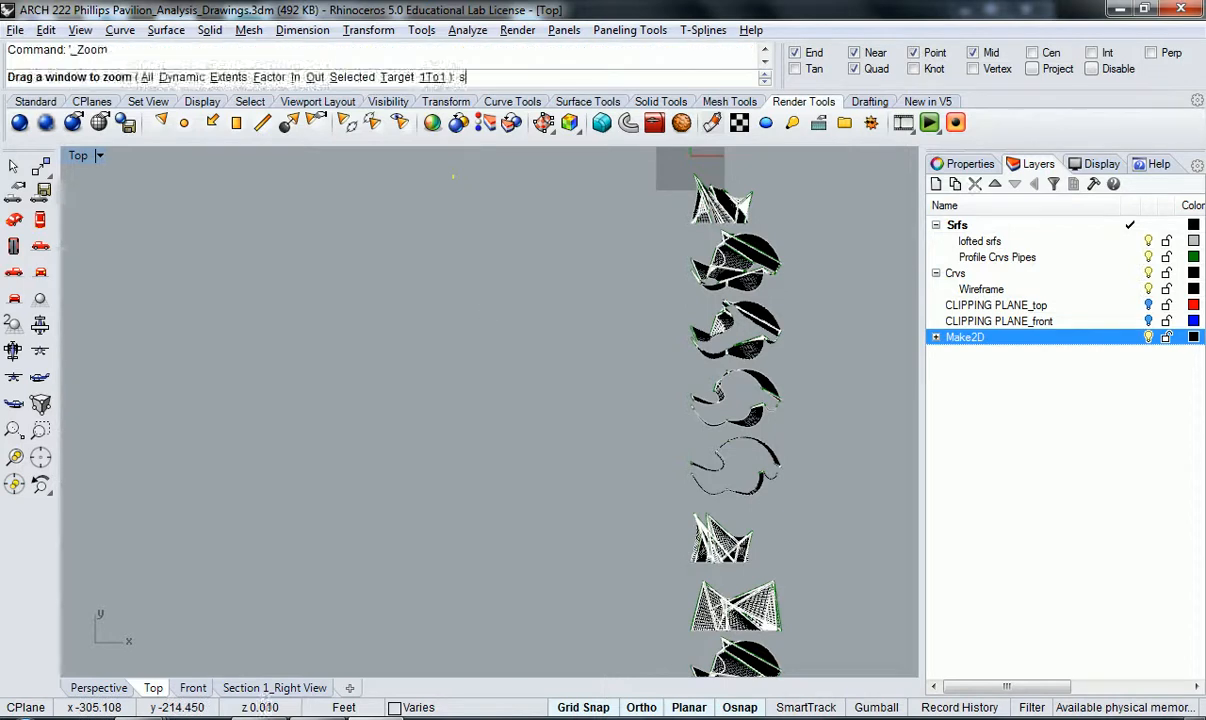
pyautogui.write('s')
pyautogui.press('Return')
pyautogui.scroll(8, 470, 174)
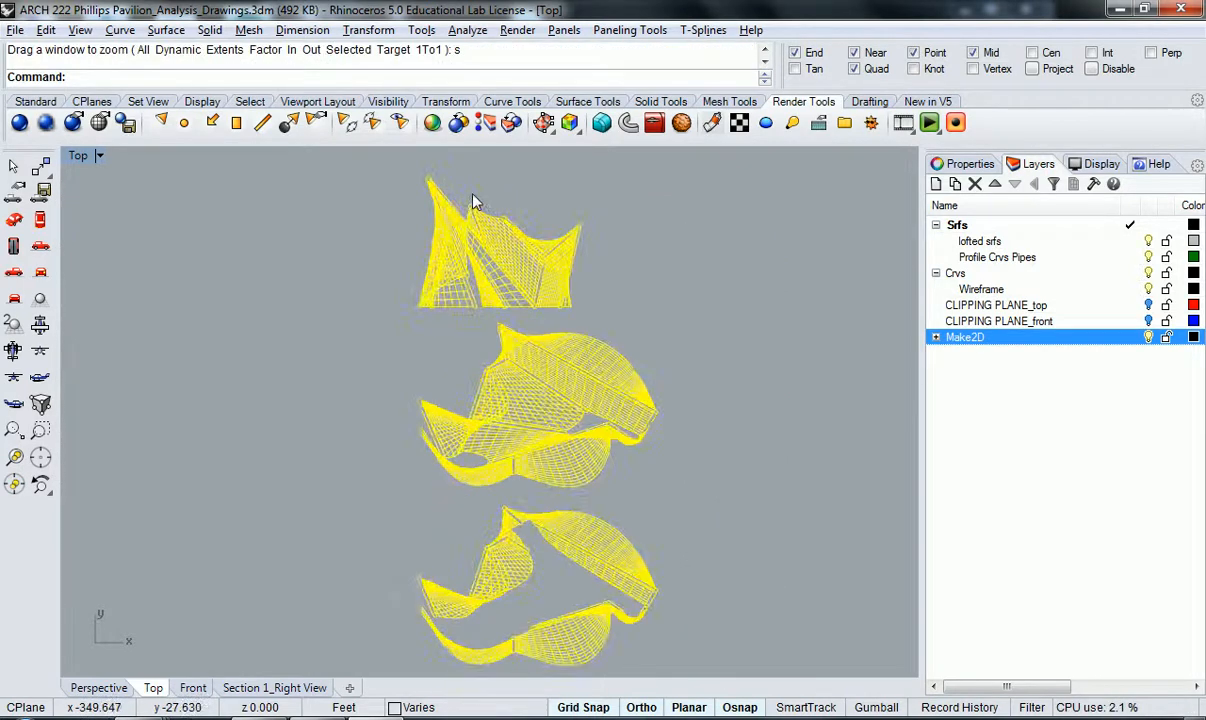
pyautogui.write('dist')
pyautogui.press('Return')
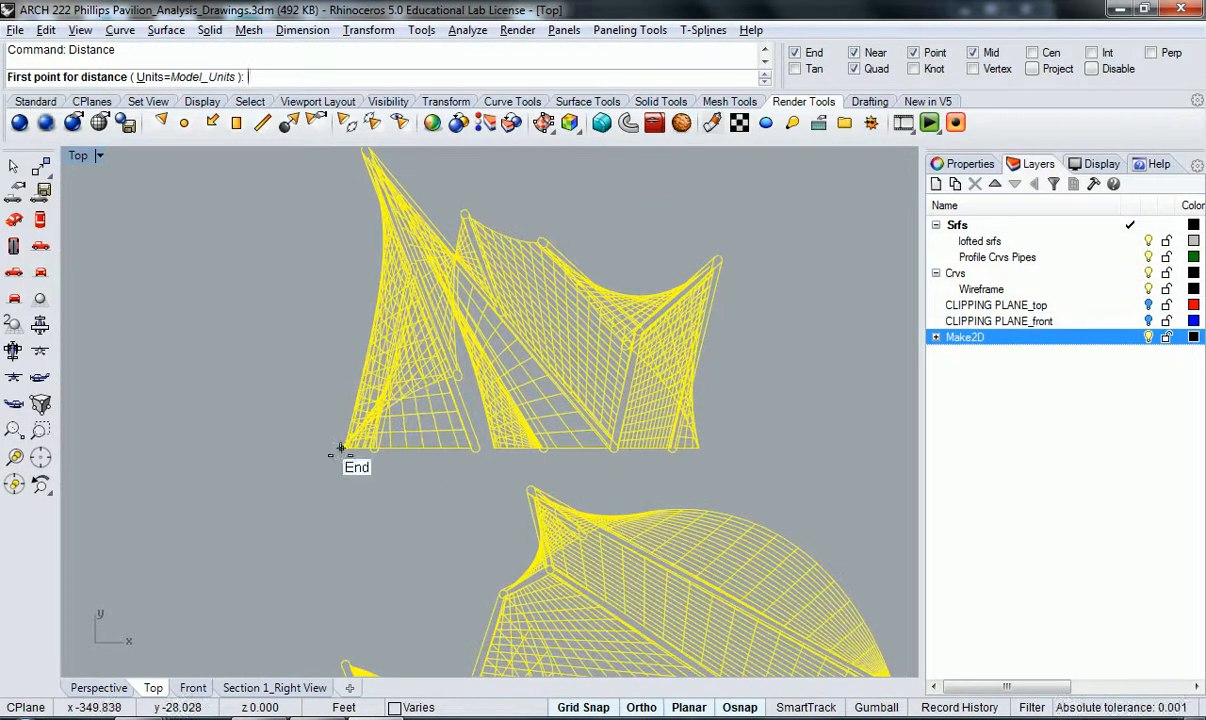
pyautogui.click(340, 448)
pyautogui.click(699, 449)
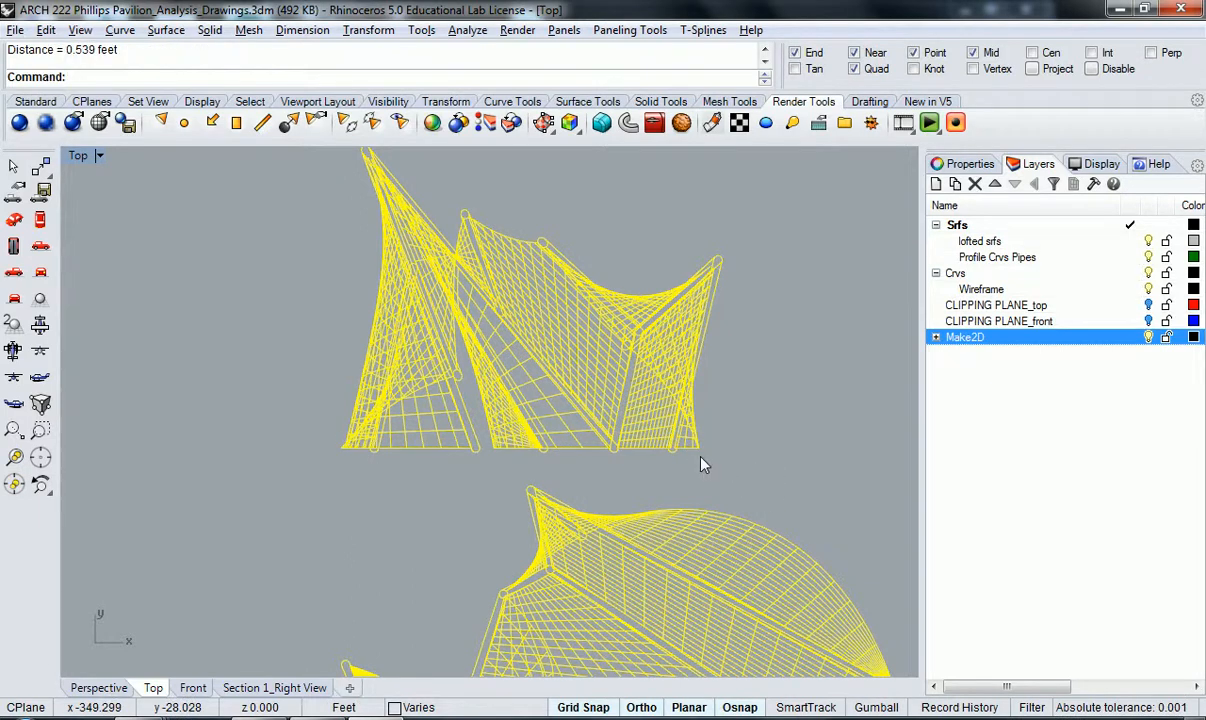
# - Deselect the scaled drawings and measure the diameter of the small pipe circle at the low point of the plan's curved edge
pyautogui.scroll(-5, 704, 465)
pyautogui.press('Escape')
pyautogui.moveTo(572, 576); pyautogui.dragTo(538, 421, button='right')
pyautogui.moveTo(536, 558); pyautogui.dragTo(508, 462, button='right')
pyautogui.moveTo(503, 650)
pyautogui.mouseDown(button='right')
pyautogui.moveTo(484, 544)
pyautogui.moveTo(459, 491)
pyautogui.mouseUp(button='right')
pyautogui.scroll(4, 482, 543)
pyautogui.scroll(10, 458, 492)
pyautogui.moveTo(468, 441)
pyautogui.mouseDown(button='right')
pyautogui.moveTo(471, 457)
pyautogui.moveTo(479, 434)
pyautogui.moveTo(483, 458)
pyautogui.mouseUp(button='right')
pyautogui.click(476, 468)
pyautogui.scroll(4, 483, 458)
pyautogui.press('Escape')
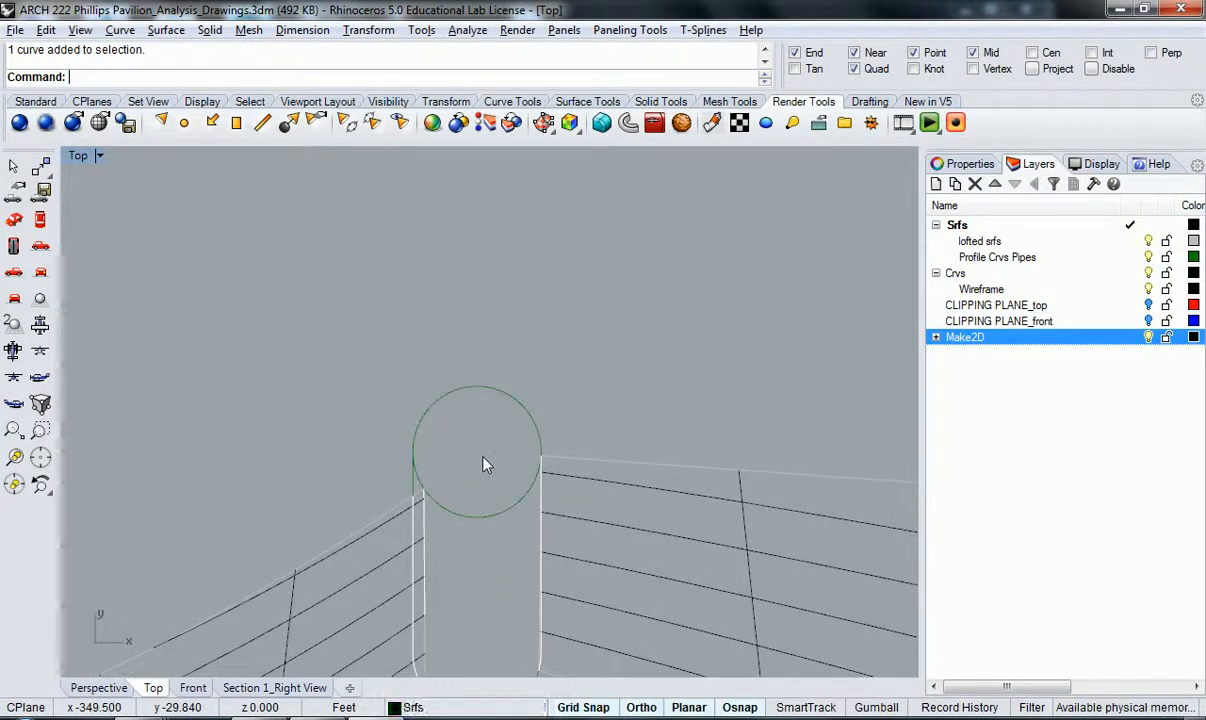
pyautogui.press('Return')
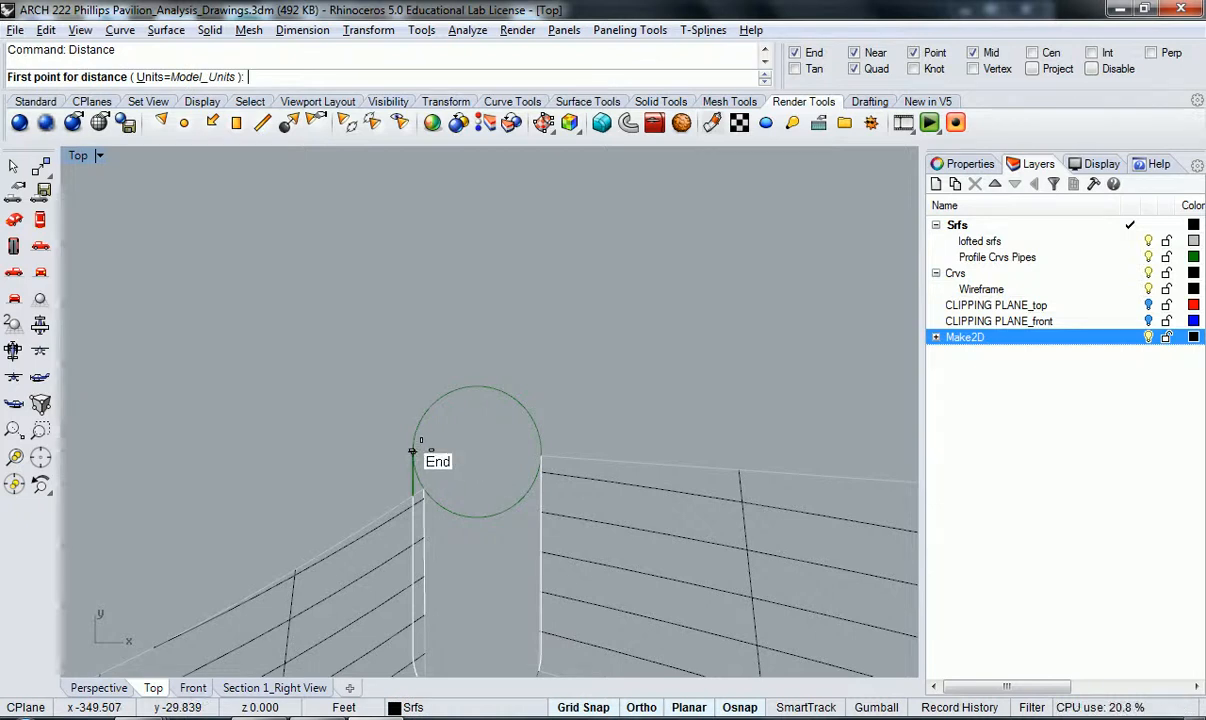
pyautogui.click(413, 452)
pyautogui.click(541, 452)
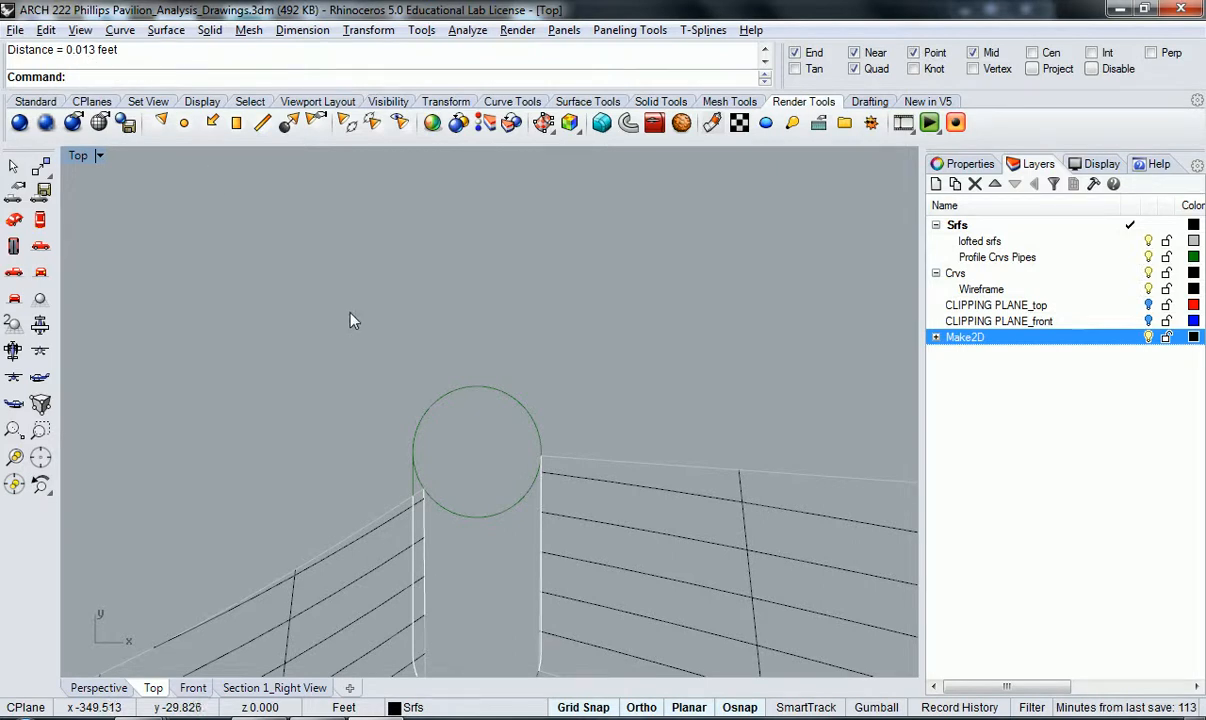
pyautogui.write('line')
pyautogui.press('Return')
pyautogui.click(392, 291)
pyautogui.press('Escape')
# - Draw a horizontal reference line 2' long, starting in the open area above the pipe circle in the scaled plan
pyautogui.scroll(-6, 420, 332)
pyautogui.press('Return')
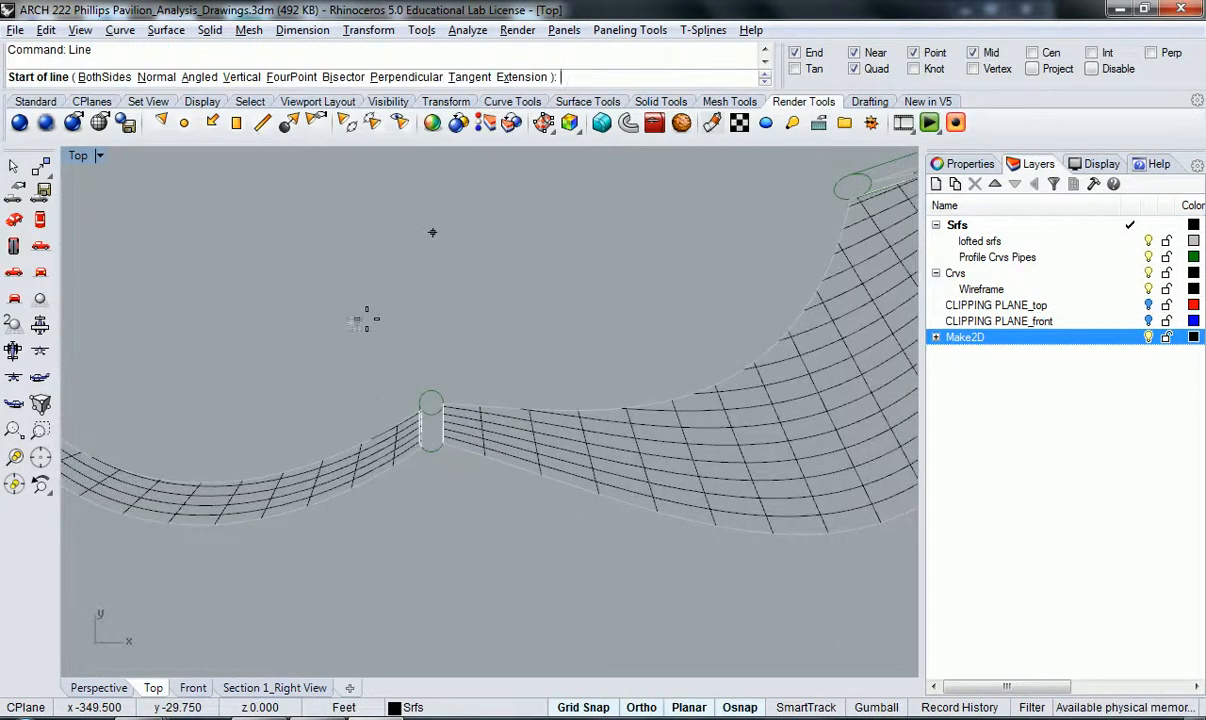
pyautogui.scroll(-5, 366, 320)
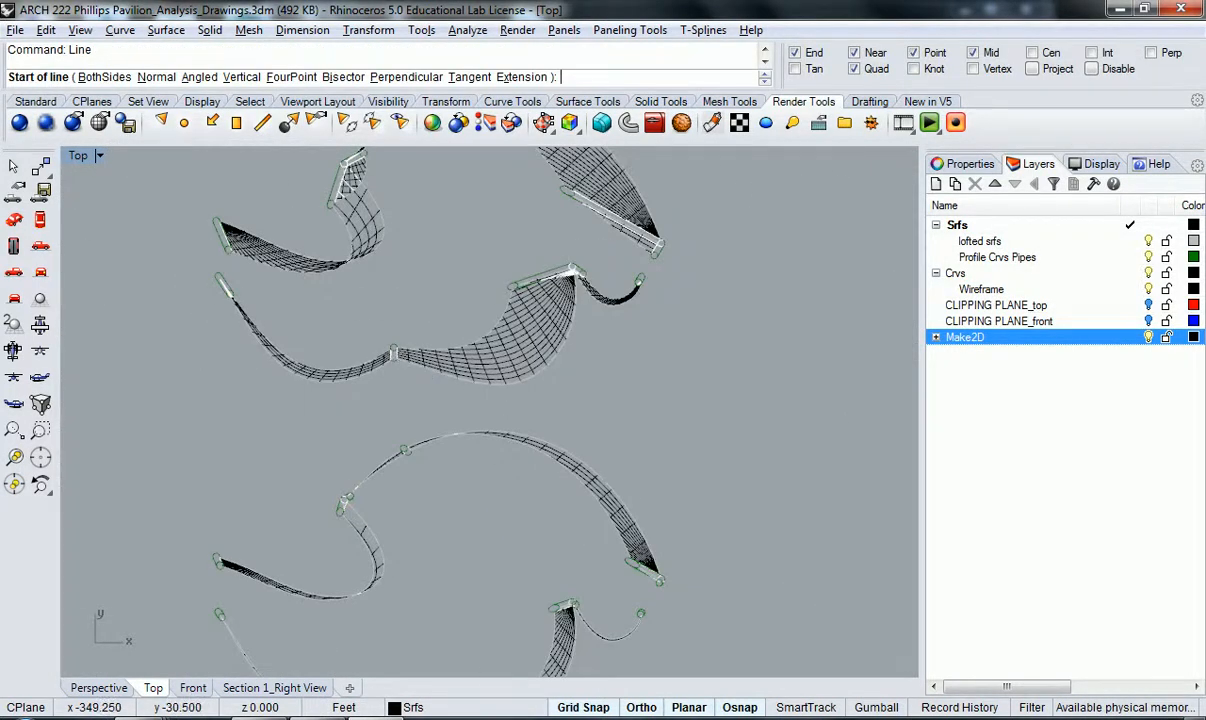
pyautogui.scroll(4, 418, 311)
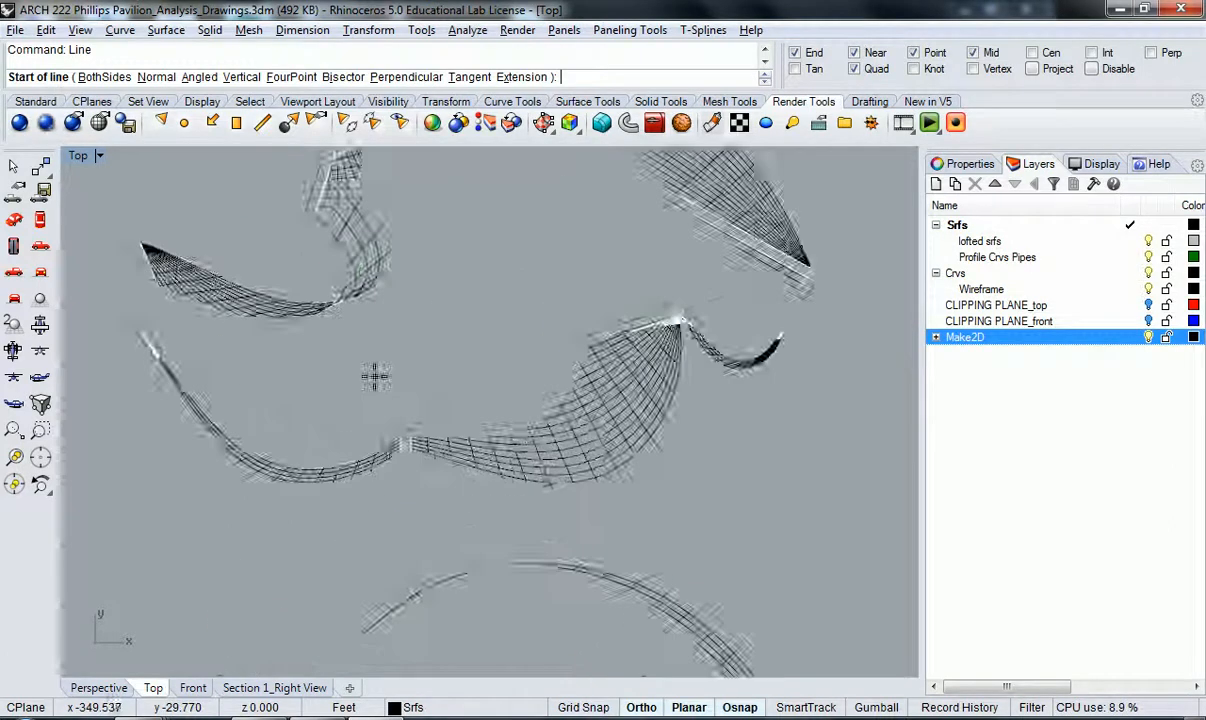
pyautogui.click(378, 361)
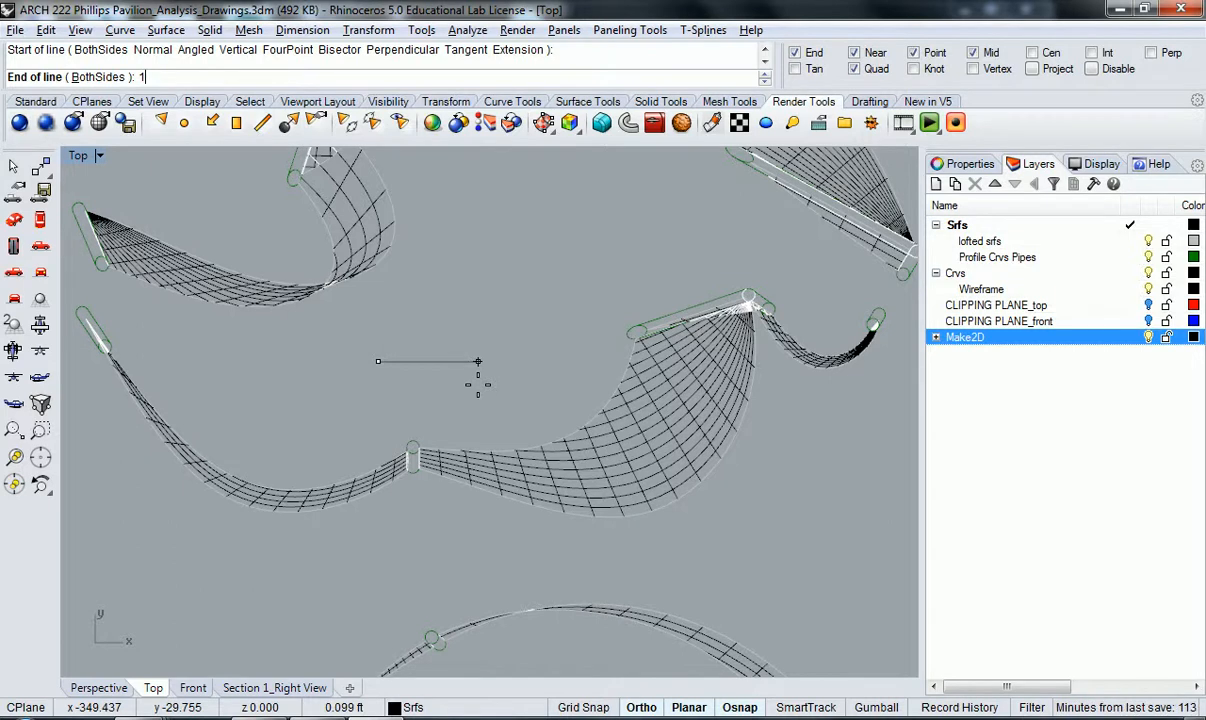
pyautogui.write("2'")
pyautogui.press('Return')
pyautogui.scroll(-11, 447, 361)
pyautogui.moveTo(717, 427); pyautogui.dragTo(425, 386, button='right')
pyautogui.click(440, 399)
# - Move the 2' reference line about 0.67 ft sideways into the empty area beside the scaled plans
pyautogui.click(430, 360)
pyautogui.write('m')
pyautogui.press('Return')
pyautogui.click(356, 362)
pyautogui.click(548, 372)
pyautogui.click(548, 379)
pyautogui.moveTo(548, 379); pyautogui.dragTo(425, 371, button='right')
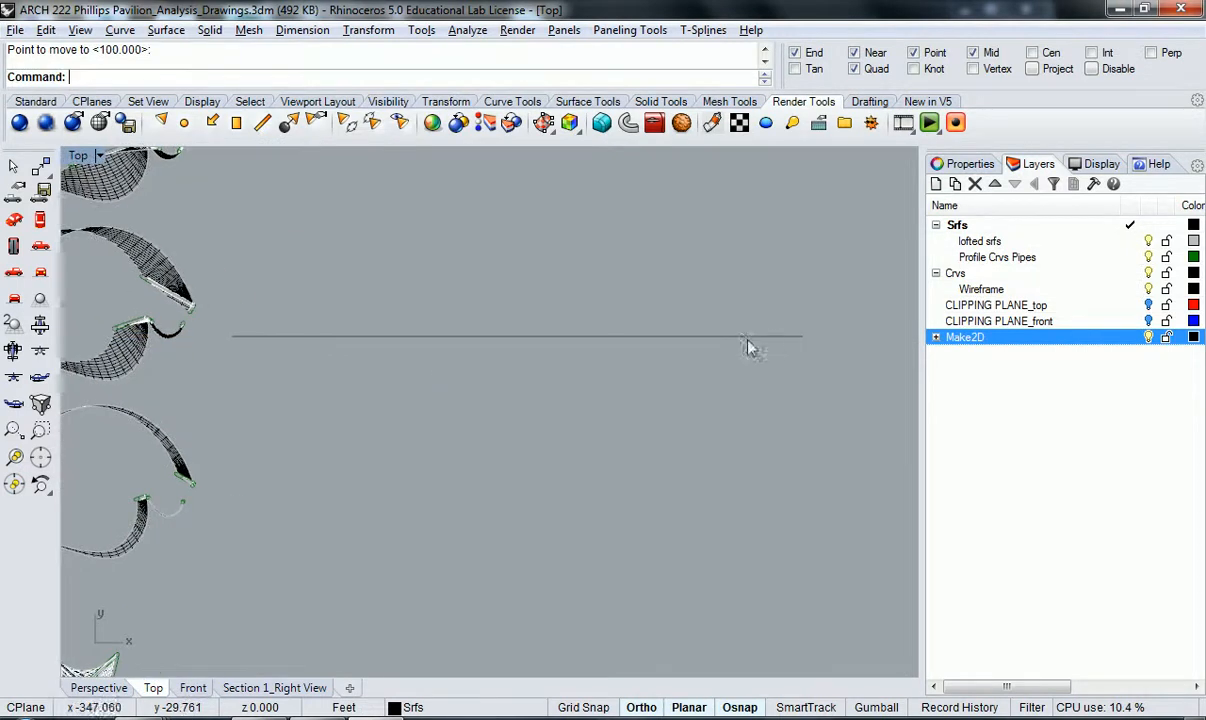
# - Compare the size of the pipe circles in the scaled plan with the 2' reference line
pyautogui.moveTo(495, 398); pyautogui.dragTo(711, 388, button='right')
pyautogui.scroll(13, 259, 356)
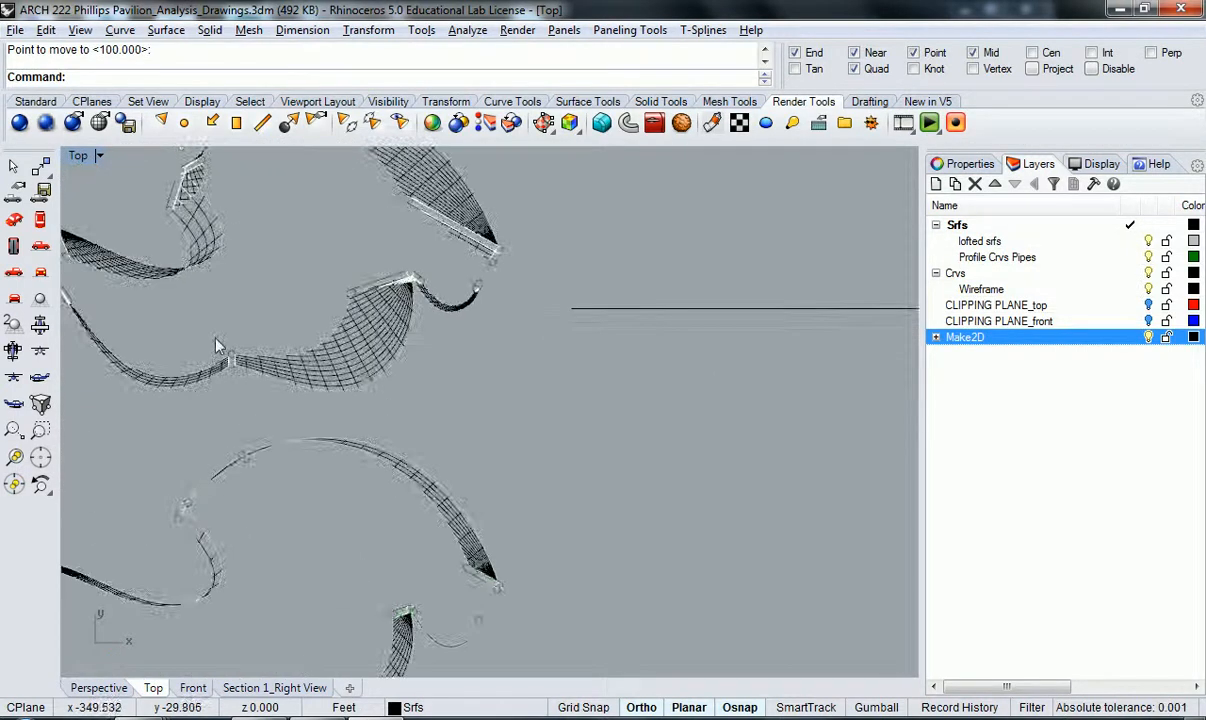
pyautogui.scroll(6, 259, 356)
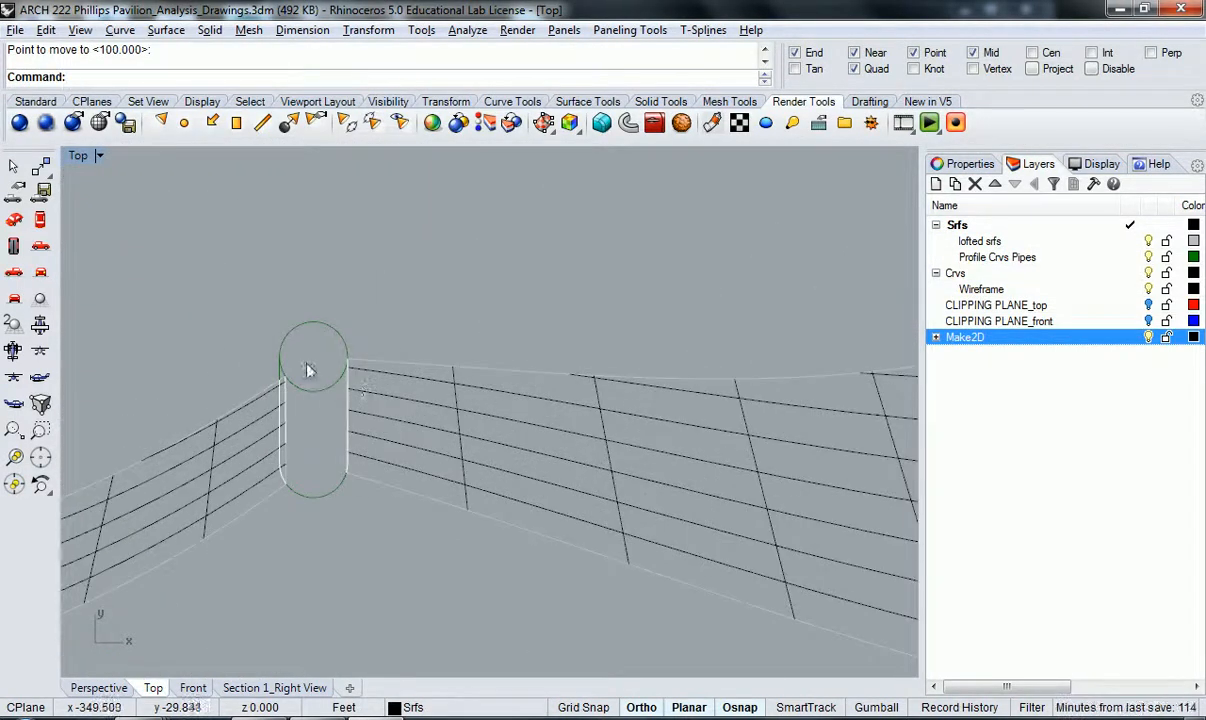
pyautogui.scroll(-20, 330, 349)
pyautogui.moveTo(670, 403); pyautogui.dragTo(523, 319, button='right')
pyautogui.moveTo(192, 276); pyautogui.dragTo(279, 339, button='right')
pyautogui.scroll(17, 281, 341)
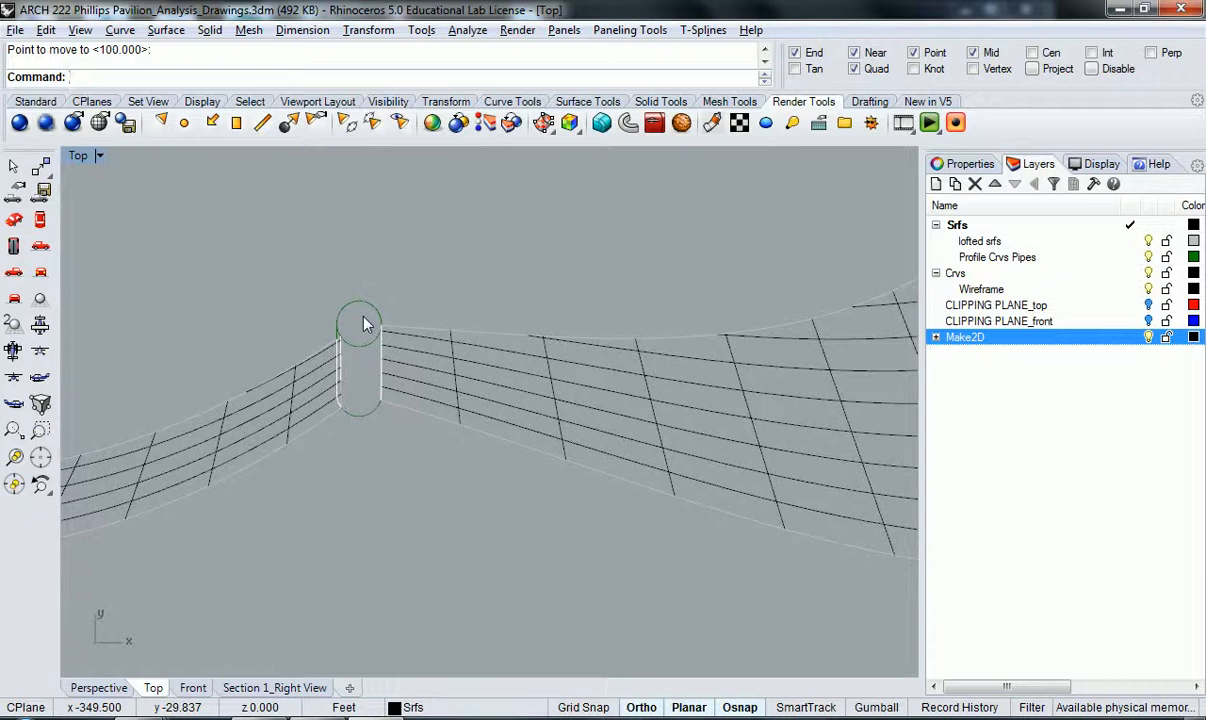
pyautogui.scroll(-12, 401, 331)
pyautogui.moveTo(642, 340); pyautogui.dragTo(592, 398, button='right')
pyautogui.scroll(13, 334, 286)
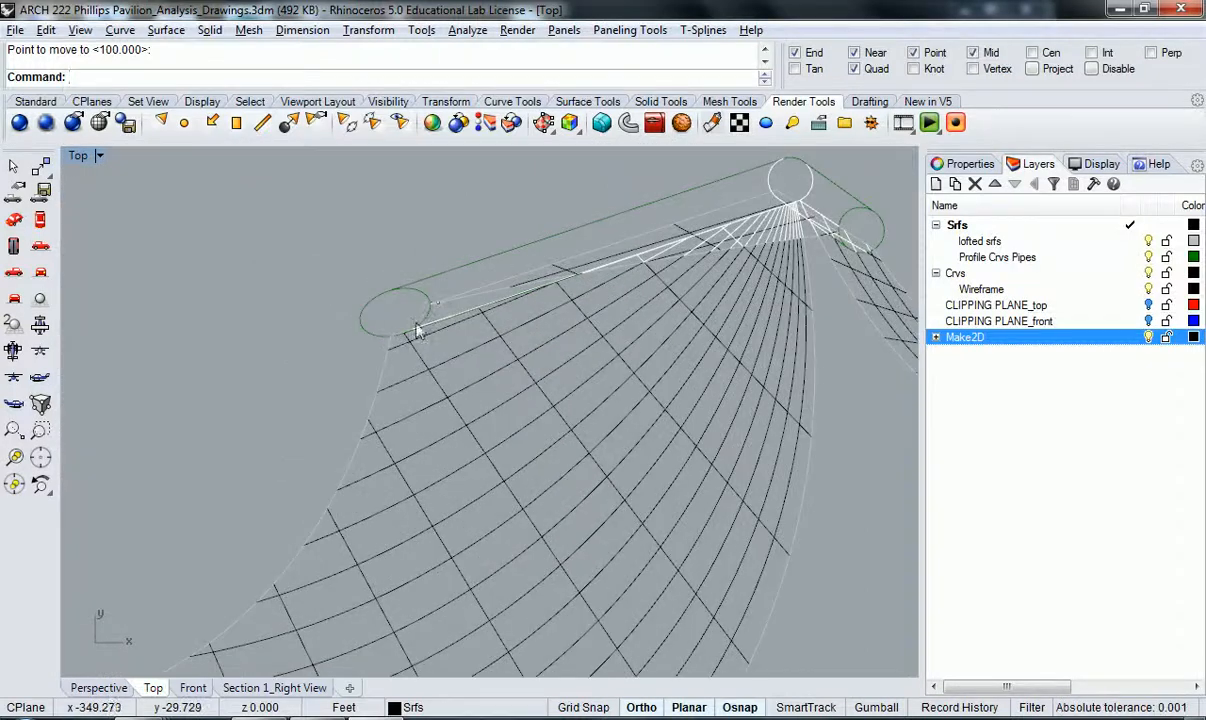
pyautogui.scroll(-15, 432, 286)
pyautogui.moveTo(820, 405); pyautogui.dragTo(576, 406, button='right')
pyautogui.moveTo(729, 401); pyautogui.dragTo(398, 388, button='right')
pyautogui.scroll(-8, 400, 388)
pyautogui.moveTo(543, 417); pyautogui.dragTo(487, 398, button='right')
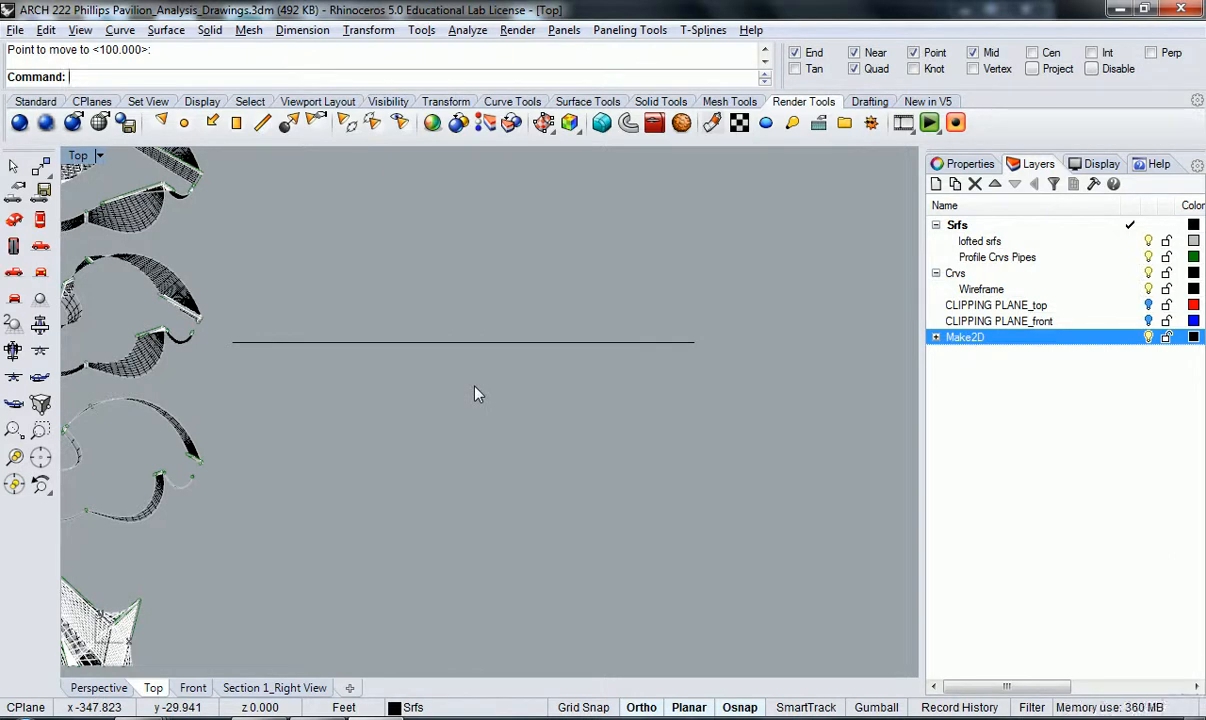
pyautogui.scroll(1, 441, 392)
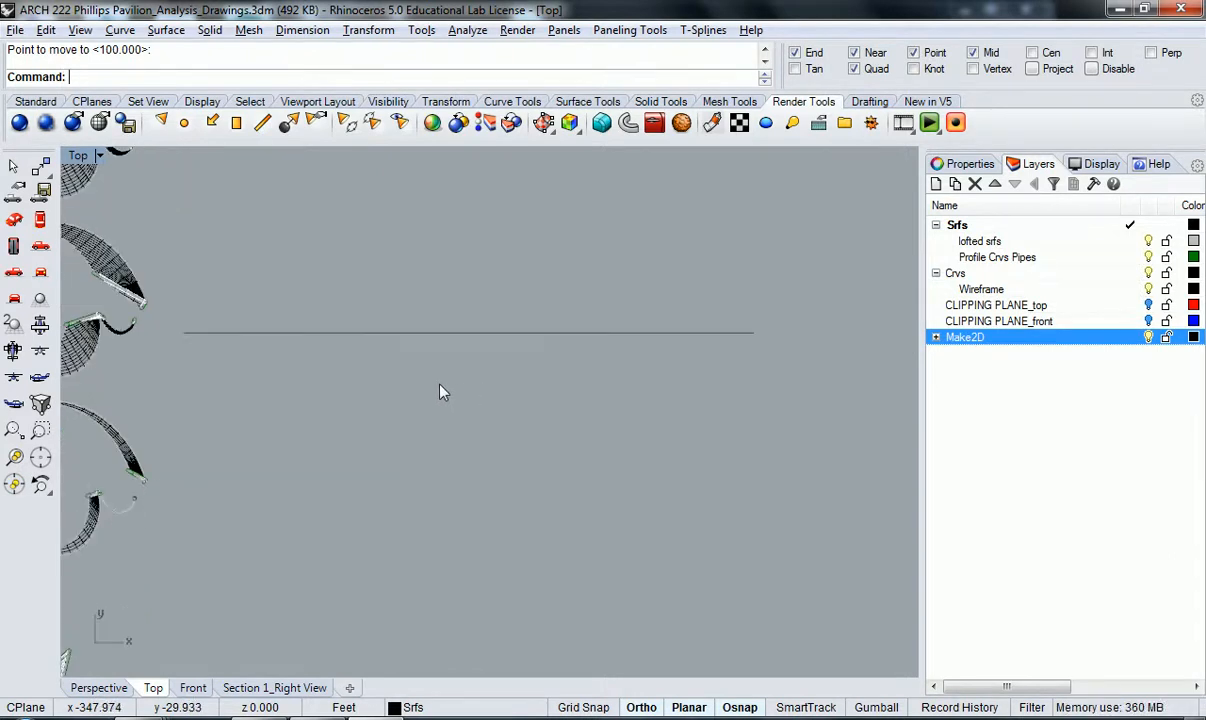
# - Draw a second horizontal line about 1 ft long just below the 2' reference line
pyautogui.press('Return')
pyautogui.click(297, 387)
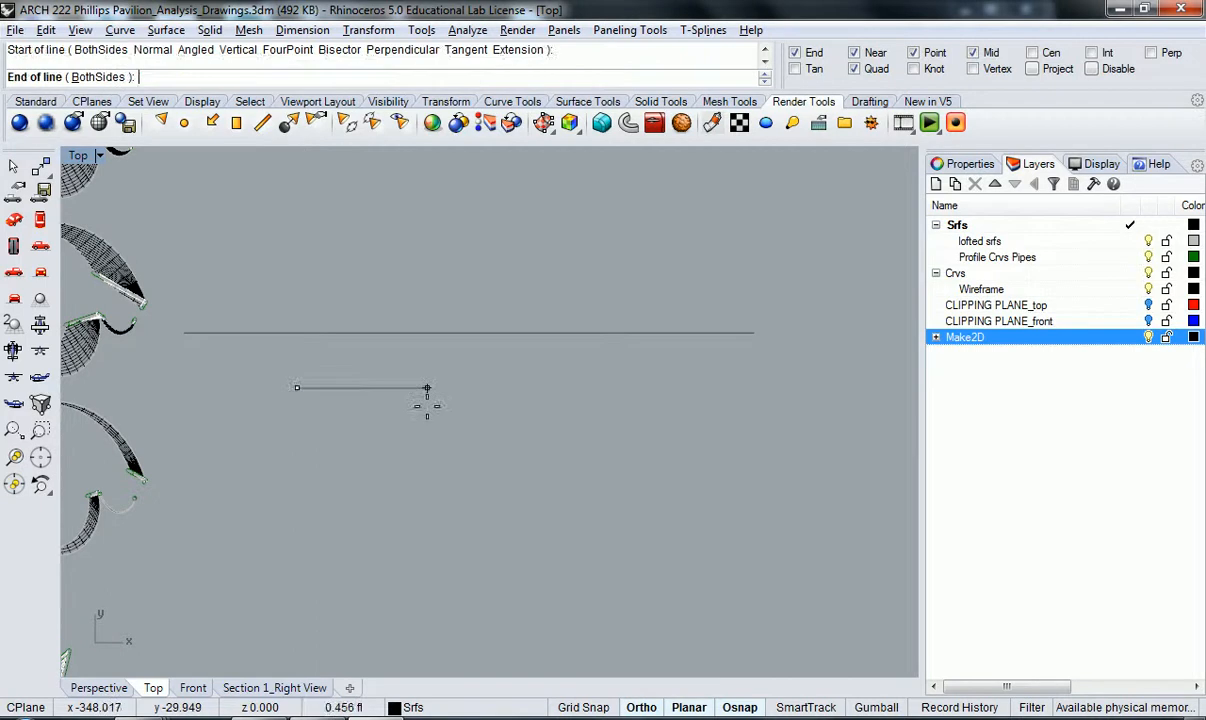
pyautogui.press('Return')
pyautogui.click(419, 405)
# - Draw a 1/16" line over the shorter reference line, starting from the same endpoint
pyautogui.write('l')
pyautogui.press('Return')
pyautogui.click(297, 388)
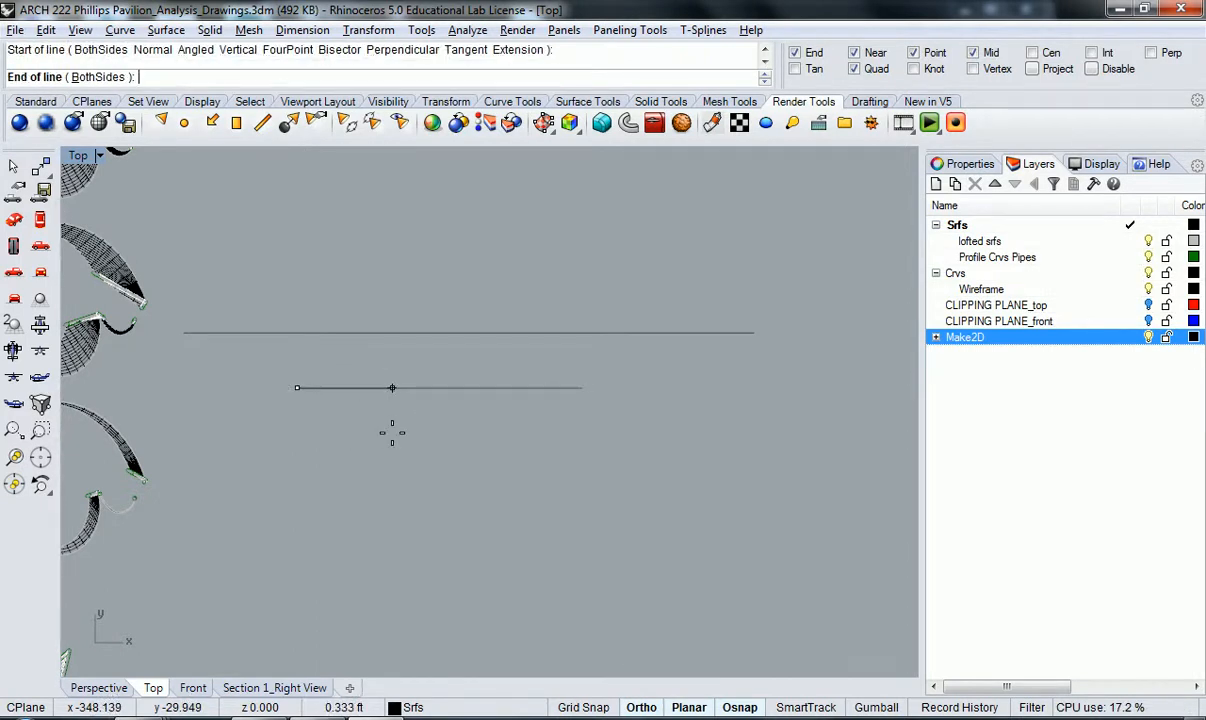
pyautogui.write('1')
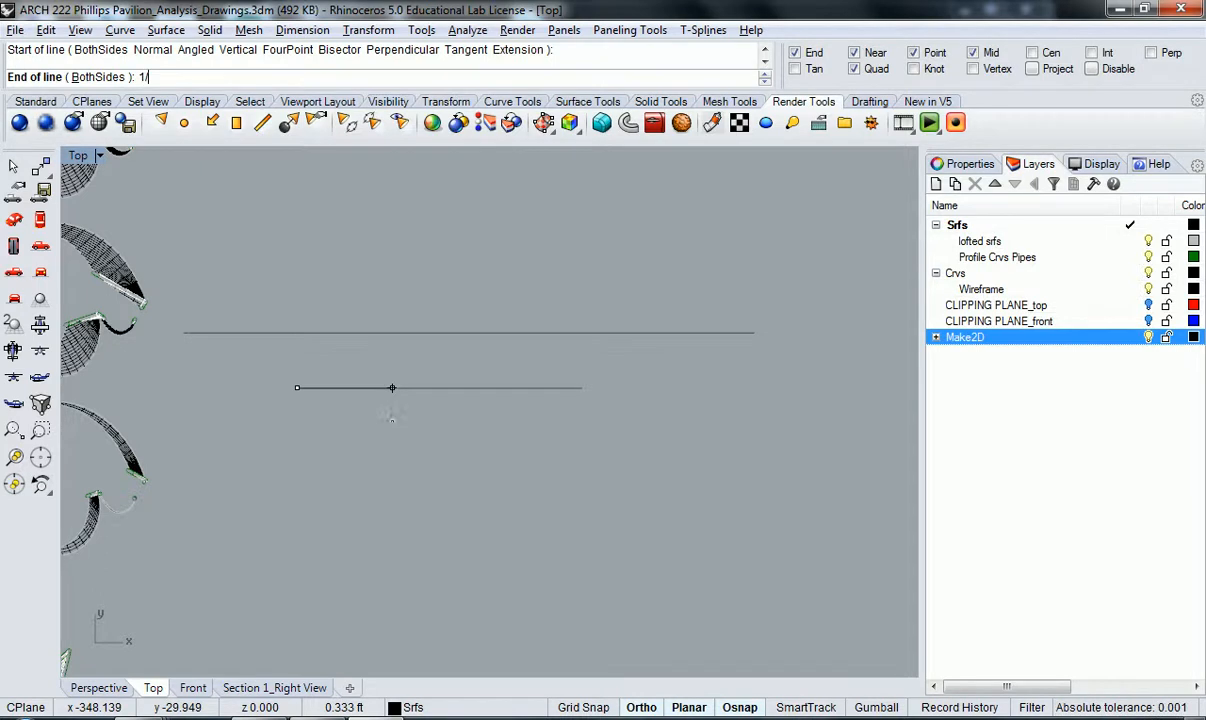
pyautogui.write('/16"')
pyautogui.press('Return')
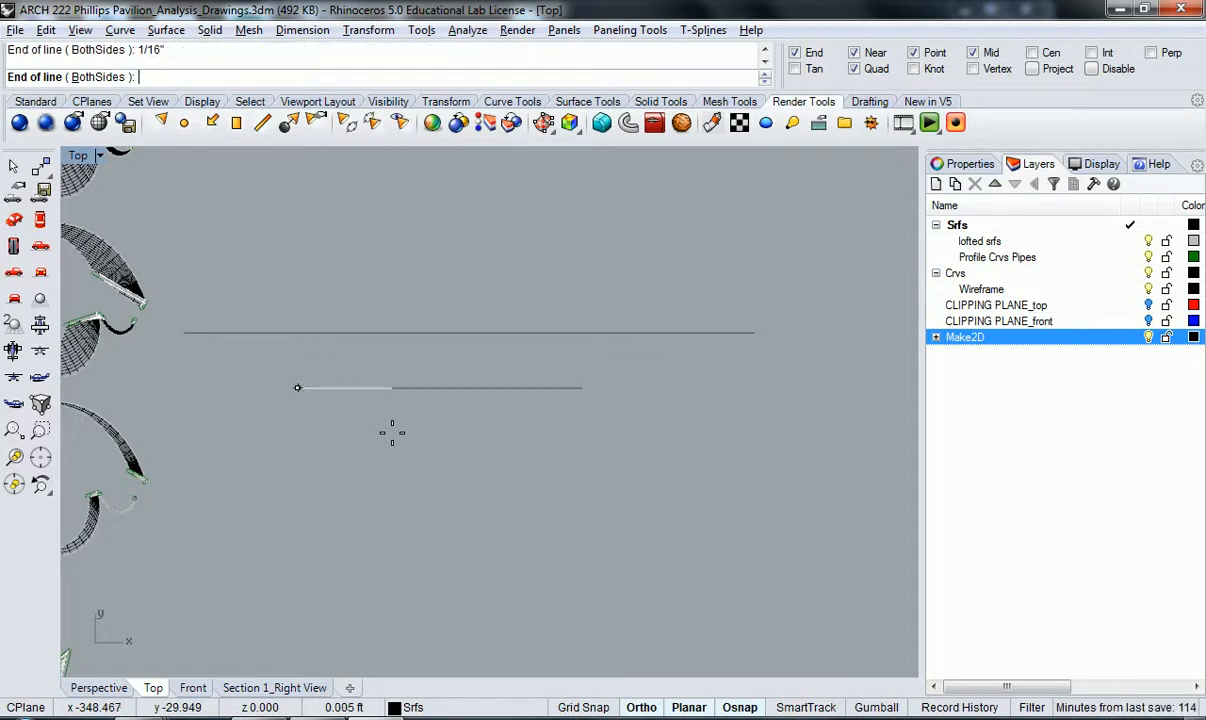
pyautogui.click(397, 427)
pyautogui.click(293, 383)
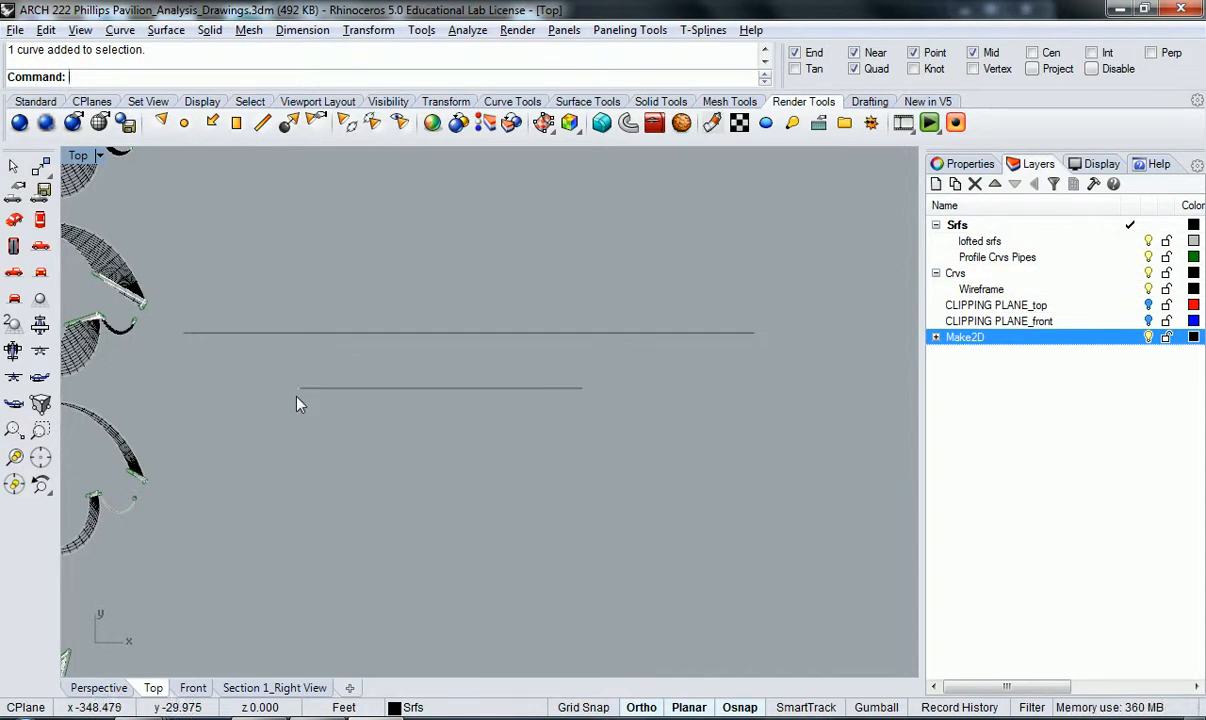
# - Scale the 2' line by reference from the short lines' common start, taking the 1 ft line's end to the 1/16" line's end
pyautogui.click(306, 333)
pyautogui.write('scale')
pyautogui.press('Return')
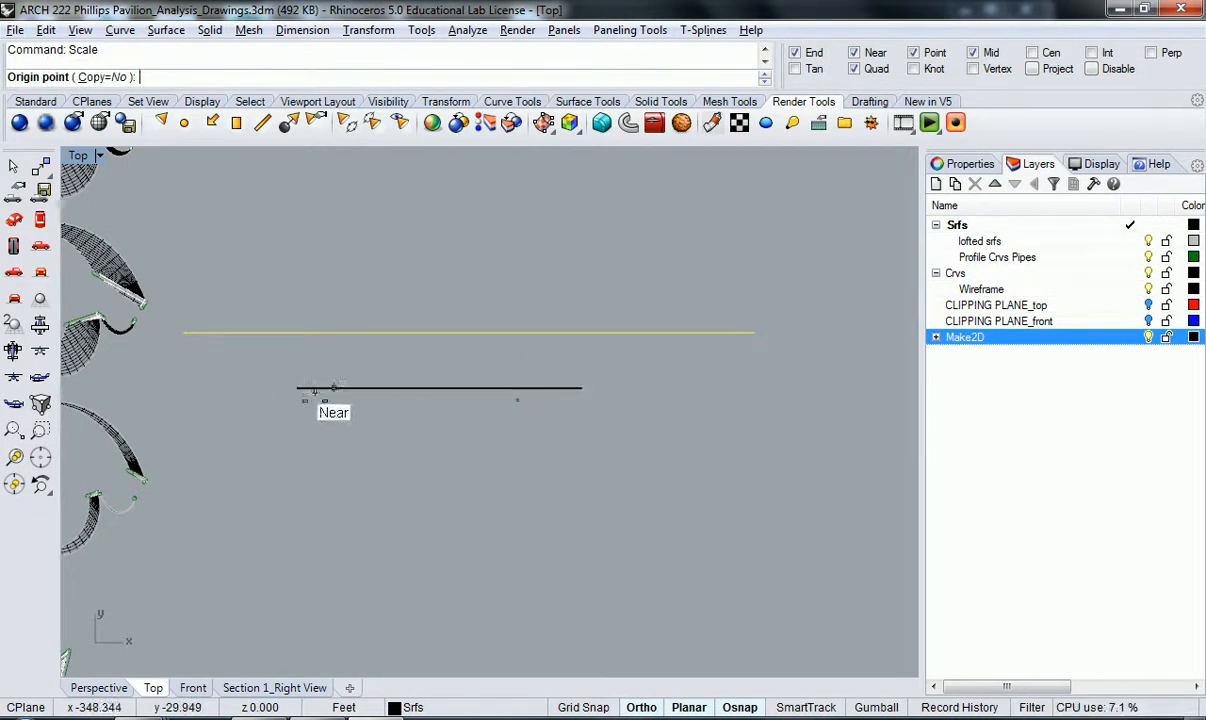
pyautogui.scroll(18, 316, 405)
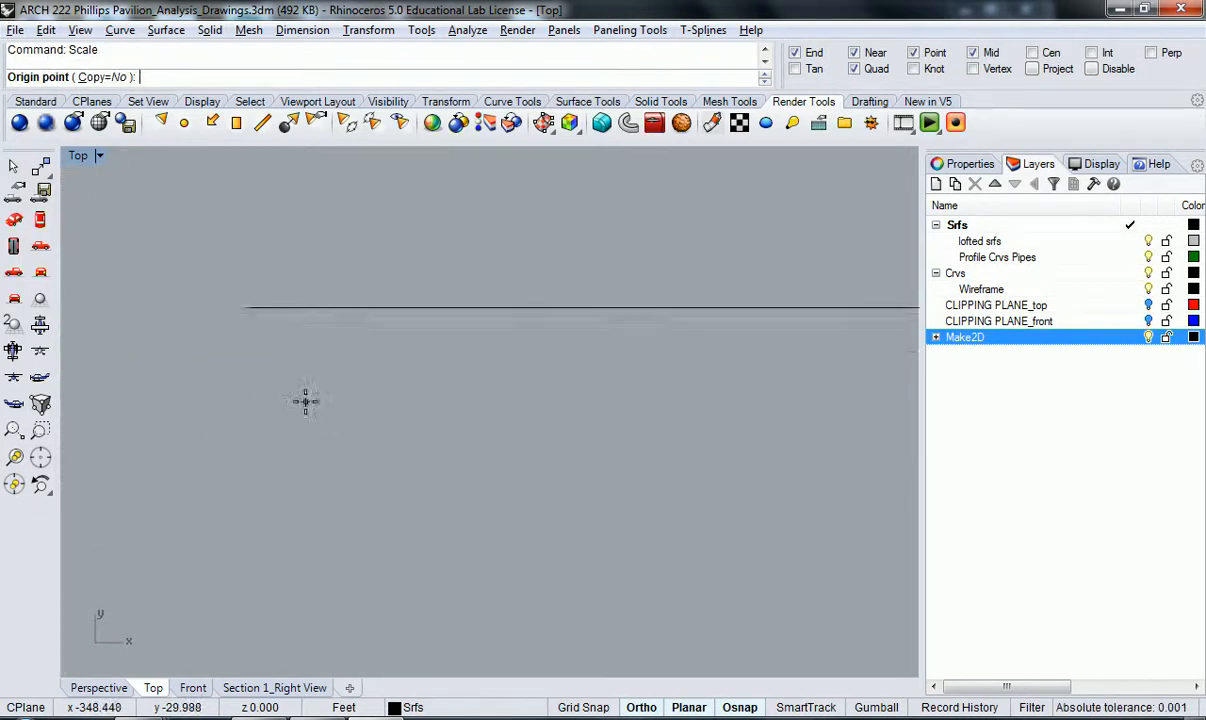
pyautogui.scroll(15, 372, 262)
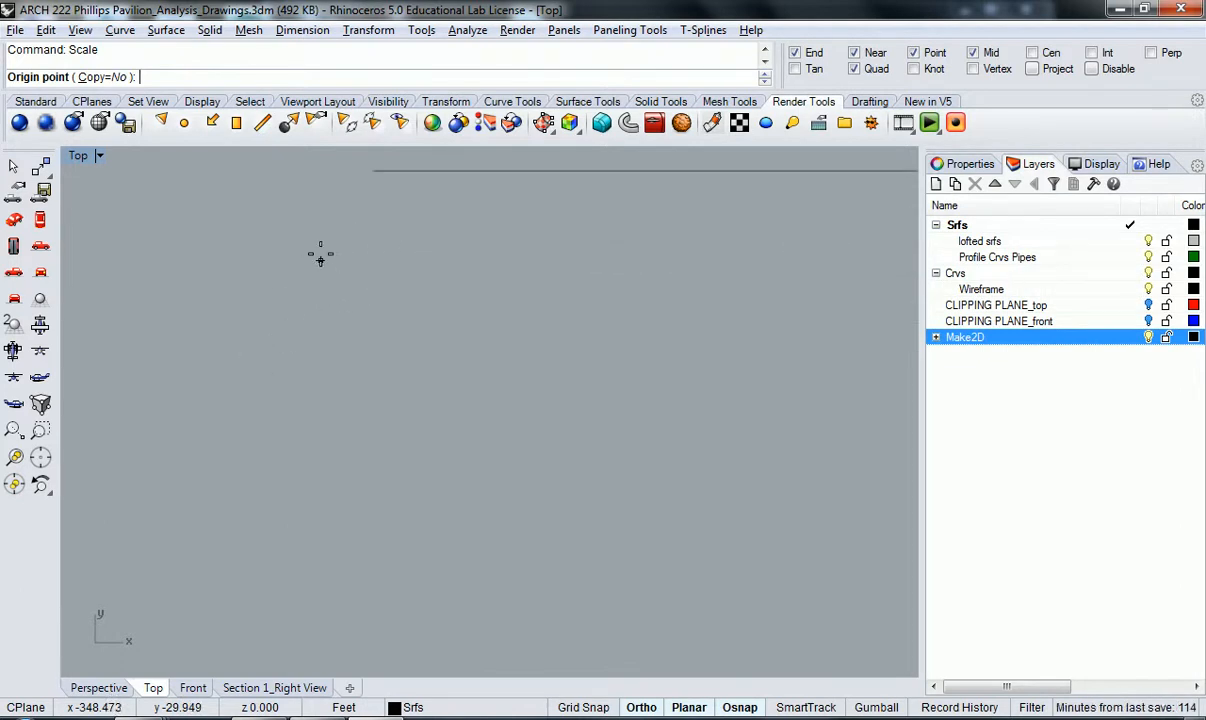
pyautogui.click(373, 171)
pyautogui.scroll(-2, 375, 267)
pyautogui.scroll(-8, 375, 266)
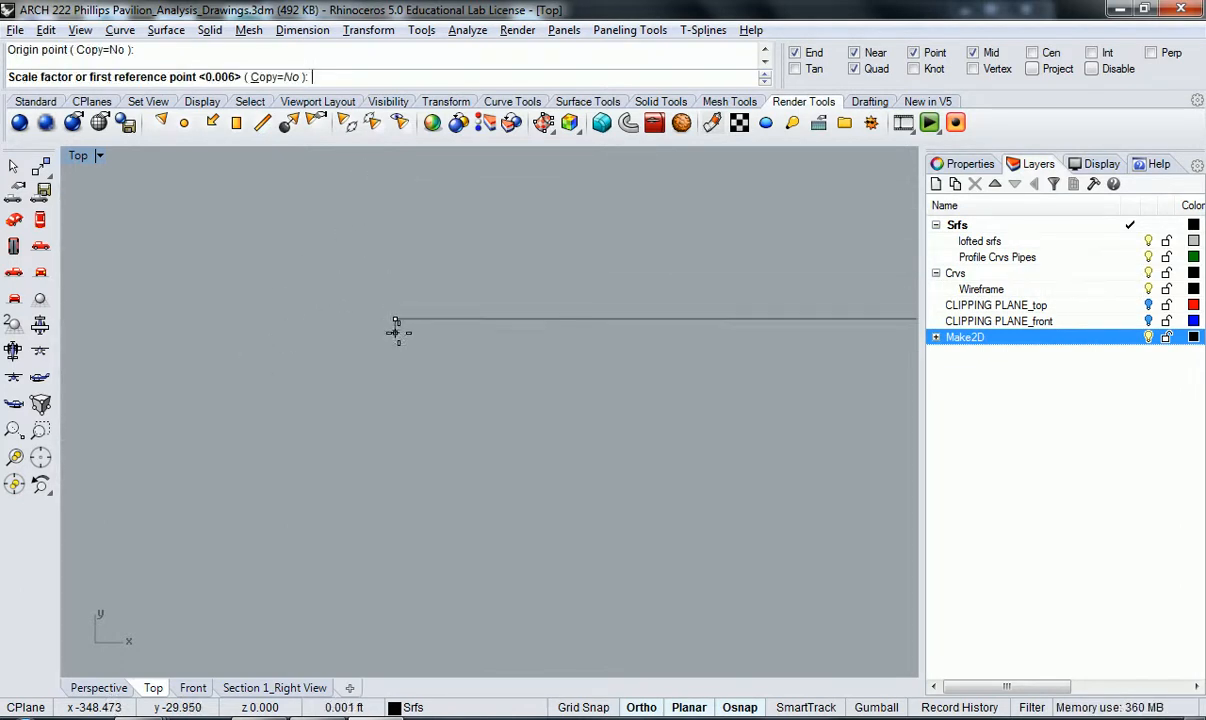
pyautogui.scroll(-3, 402, 338)
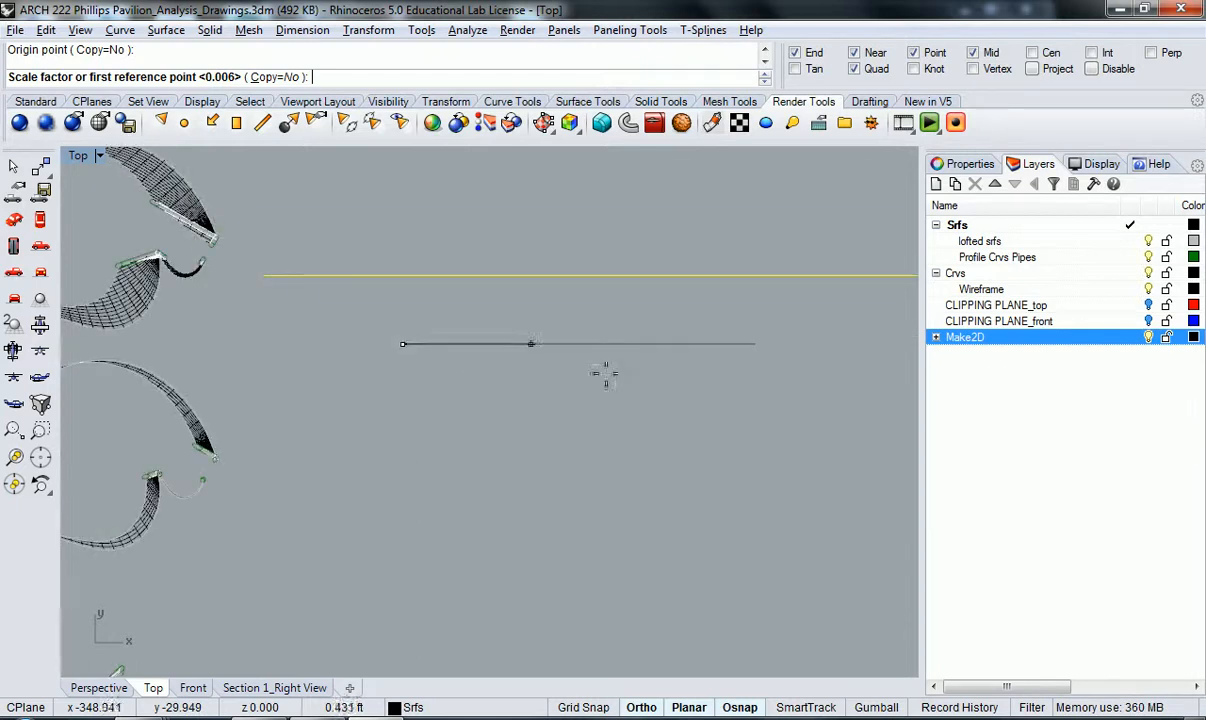
pyautogui.click(757, 343)
pyautogui.scroll(5, 458, 340)
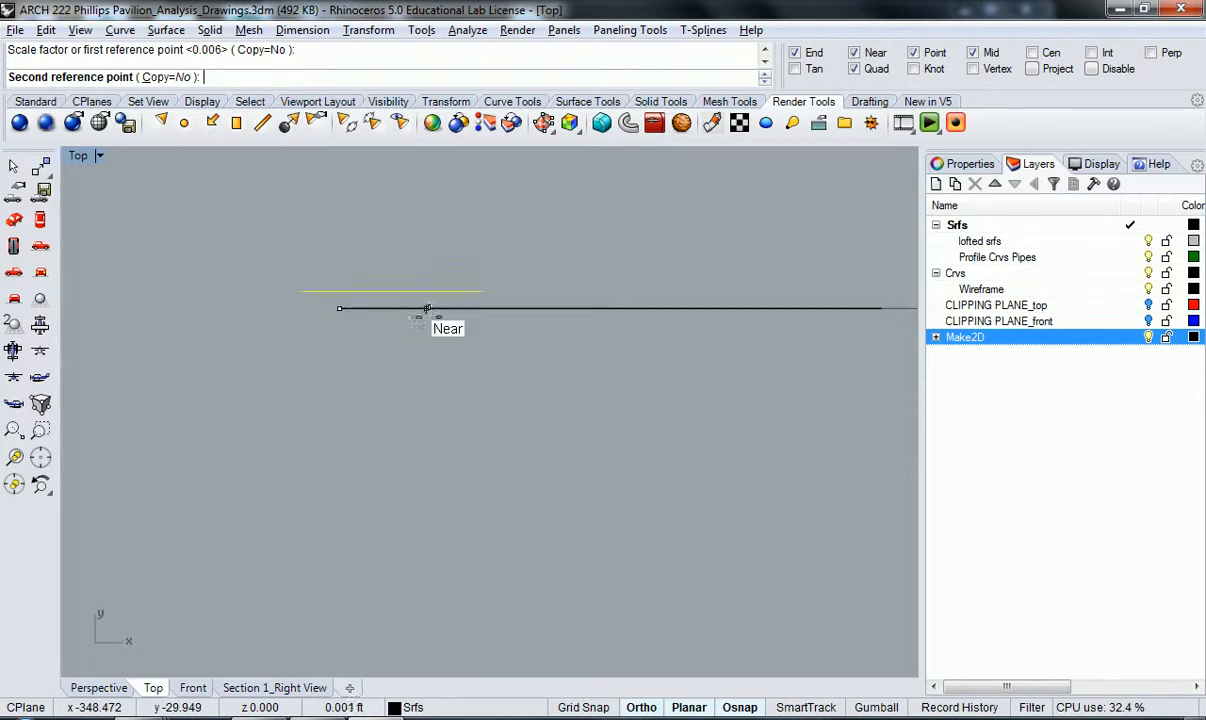
pyautogui.click(808, 312)
# - Move the scaled-down reference line by its end onto the edge of the pipe circle in the scaled plan
pyautogui.scroll(-3, 592, 336)
pyautogui.click(546, 385)
pyautogui.click(538, 287)
pyautogui.write('m')
pyautogui.press('Return')
pyautogui.click(694, 298)
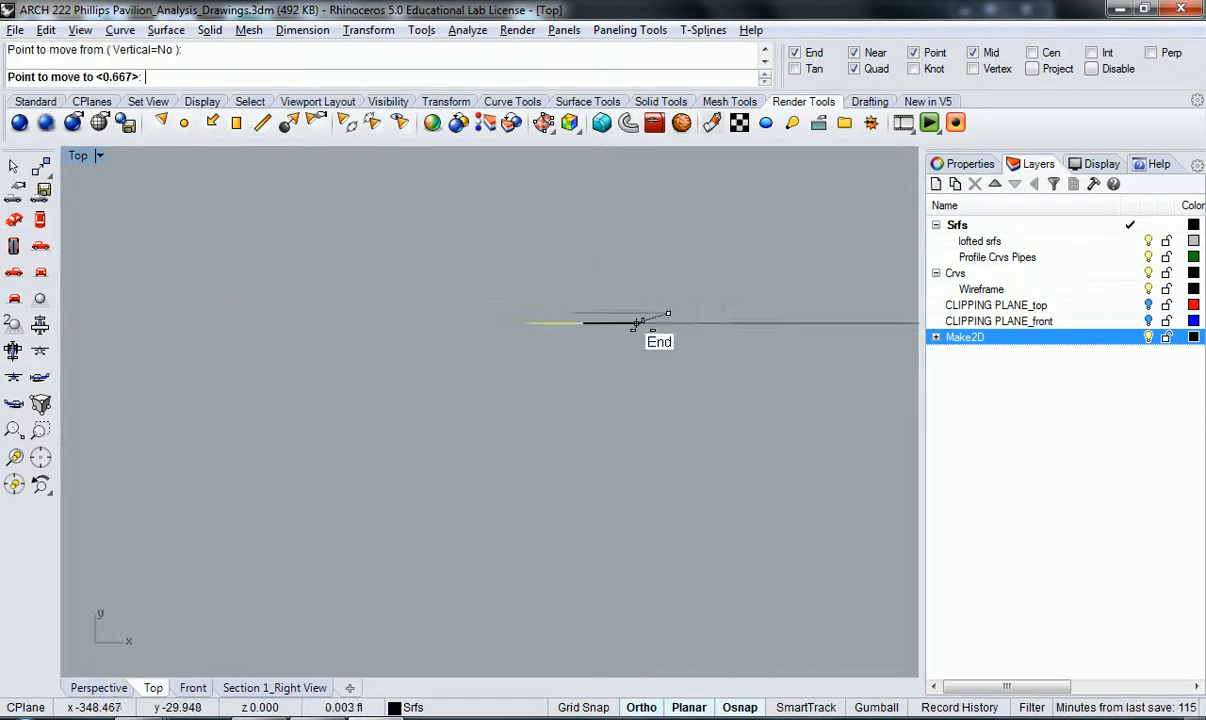
pyautogui.moveTo(383, 381); pyautogui.dragTo(620, 368, button='right')
pyautogui.scroll(-15, 538, 382)
pyautogui.moveTo(455, 372); pyautogui.dragTo(573, 360, button='right')
pyautogui.scroll(8, 400, 410)
pyautogui.scroll(12, 378, 310)
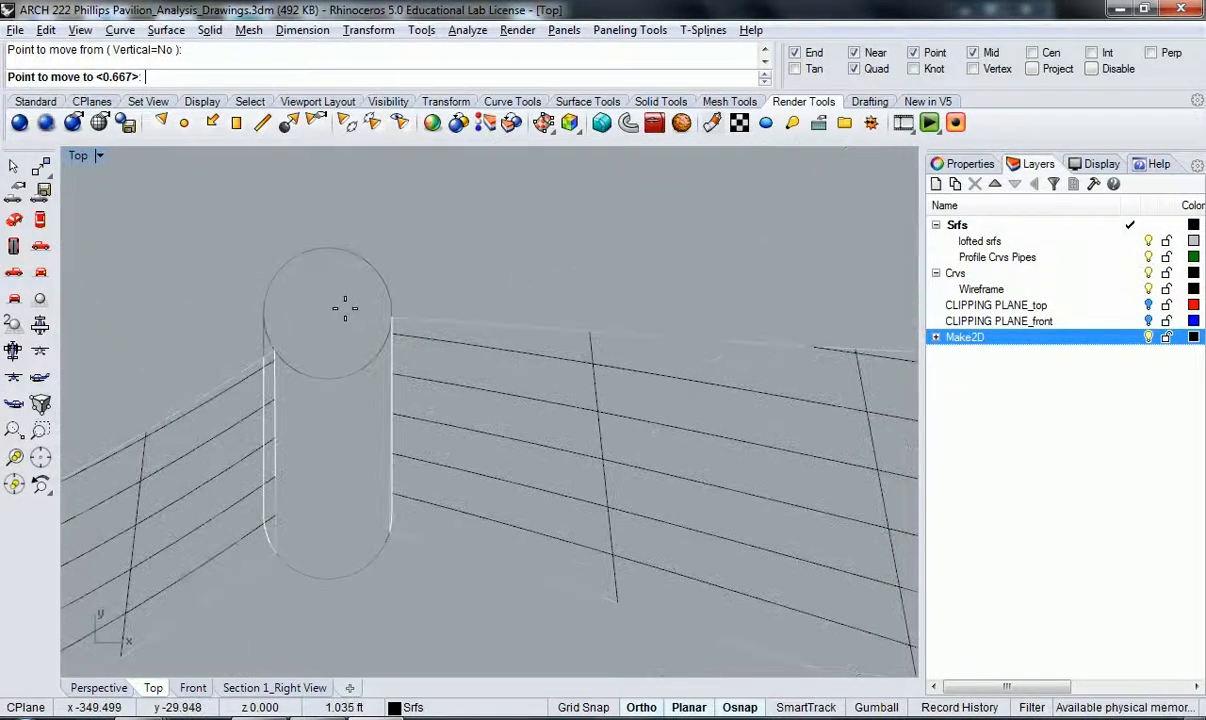
pyautogui.click(433, 316)
# - Compare the pipe circle's diameter with the scaled reference line and look over the neighbouring drawings
pyautogui.scroll(-6, 357, 354)
pyautogui.moveTo(420, 354); pyautogui.dragTo(503, 357, button='right')
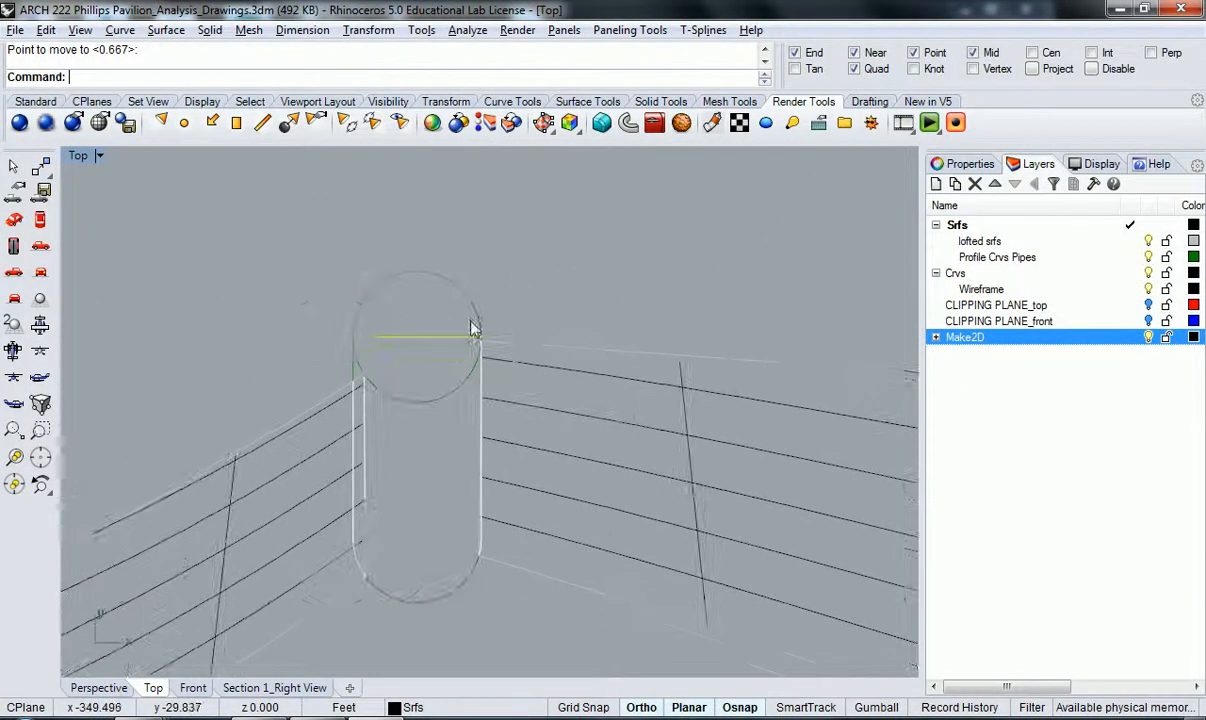
pyautogui.moveTo(445, 308); pyautogui.dragTo(467, 440, button='right')
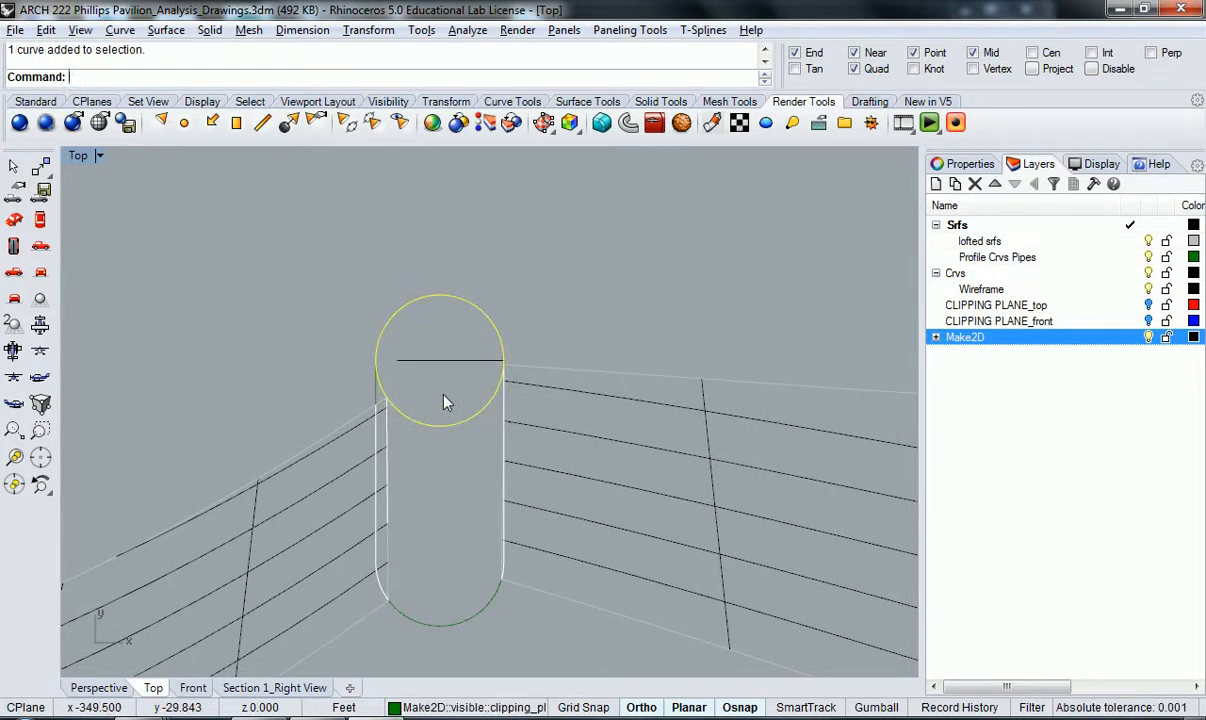
pyautogui.press('Escape')
pyautogui.scroll(-4, 443, 340)
pyautogui.moveTo(443, 340); pyautogui.dragTo(467, 302, button='right')
pyautogui.moveTo(496, 640); pyautogui.dragTo(522, 233, button='right')
pyautogui.moveTo(488, 456); pyautogui.dragTo(498, 527, button='right')
# - Delete the scaled reference line lying inside the pipe circle
pyautogui.scroll(-6, 493, 610)
pyautogui.scroll(16, 467, 249)
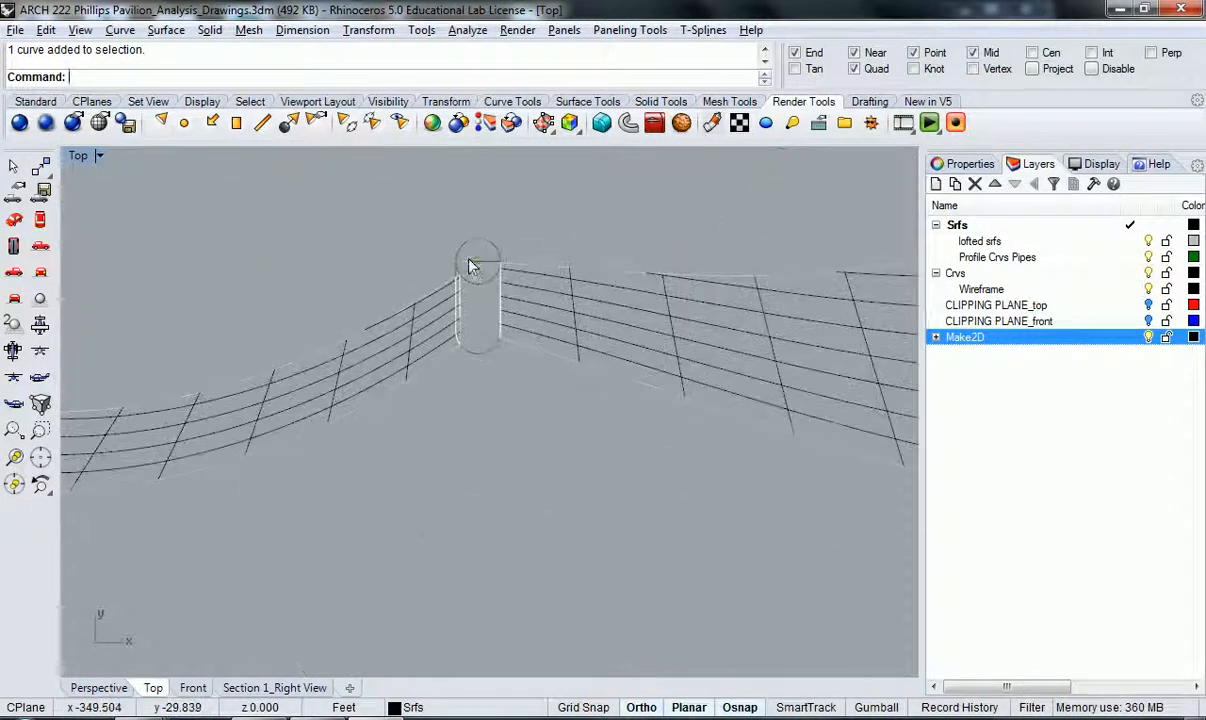
pyautogui.press('Delete')
pyautogui.scroll(-20, 466, 290)
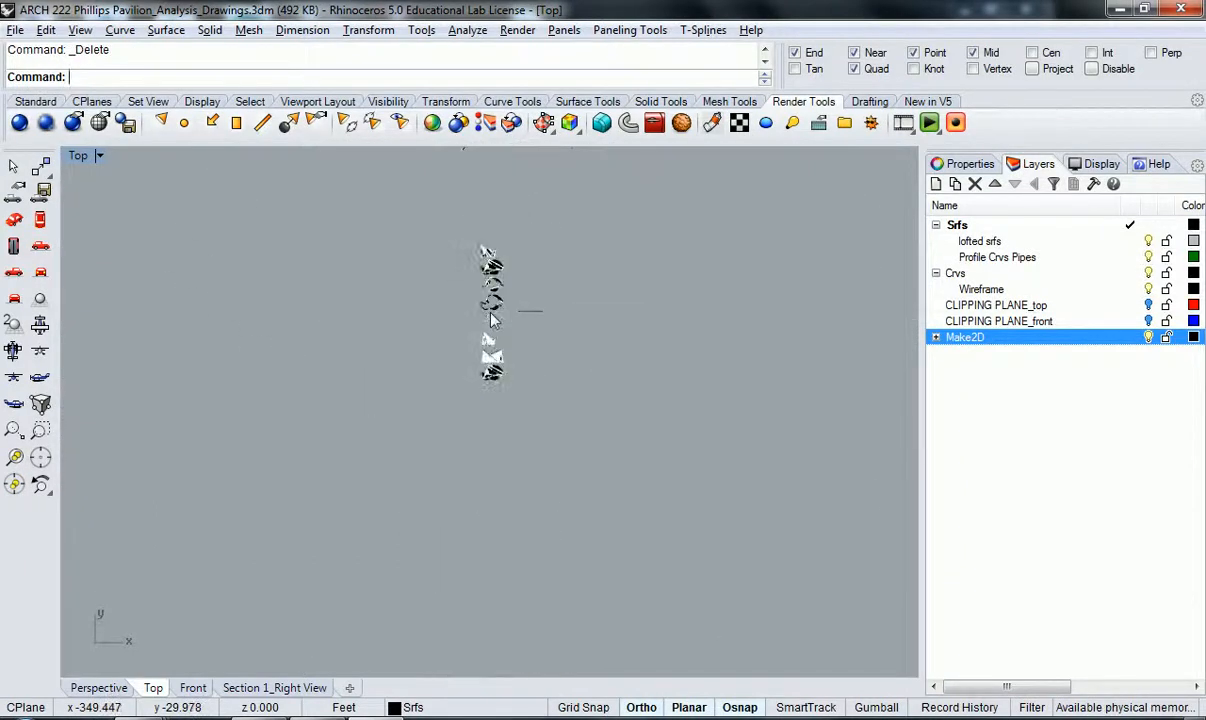
# - Draw a line across the diameter of the pipe circle in the full-size plan
pyautogui.moveTo(629, 418); pyautogui.dragTo(536, 401, button='right')
pyautogui.scroll(-10, 544, 412)
pyautogui.moveTo(640, 462); pyautogui.dragTo(520, 390, button='right')
pyautogui.scroll(5, 592, 468)
pyautogui.write('line')
pyautogui.press('Return')
pyautogui.scroll(5, 560, 480)
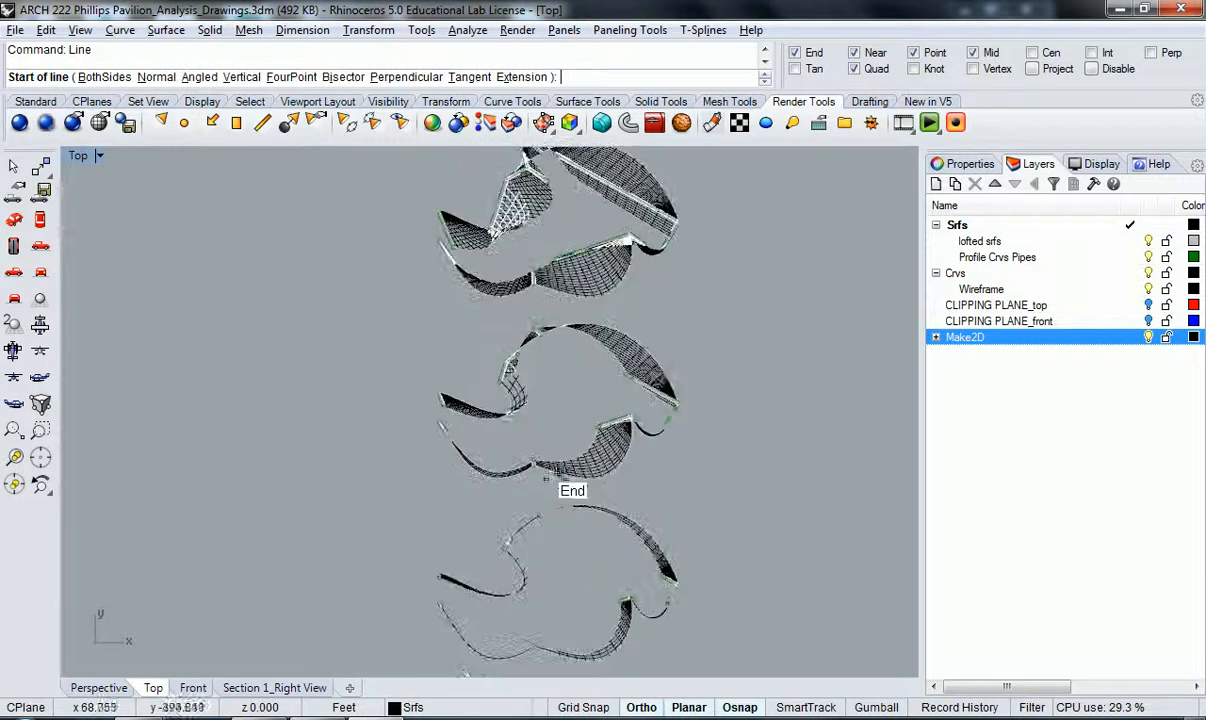
pyautogui.scroll(8, 540, 470)
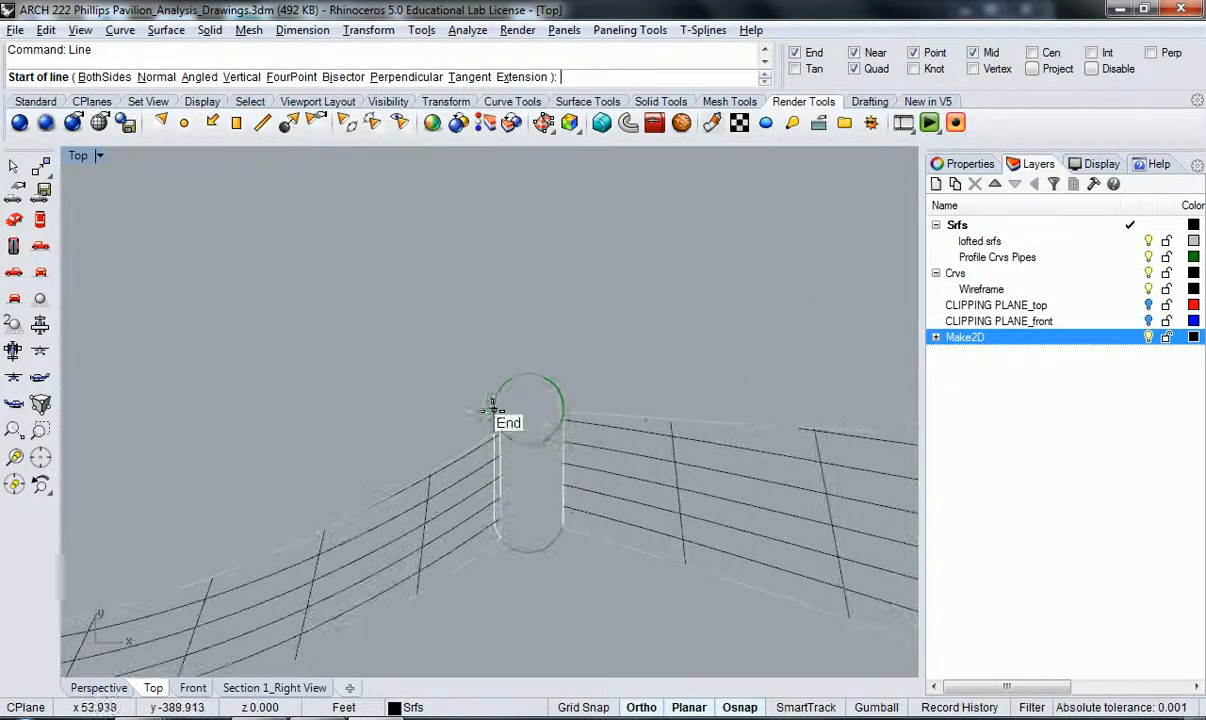
pyautogui.click(494, 409)
pyautogui.scroll(5, 570, 410)
pyautogui.click(560, 417)
# - Move the diameter line by its end, with Ortho off, to just above the 1 ft reference line beside the scaled drawings
pyautogui.click(511, 418)
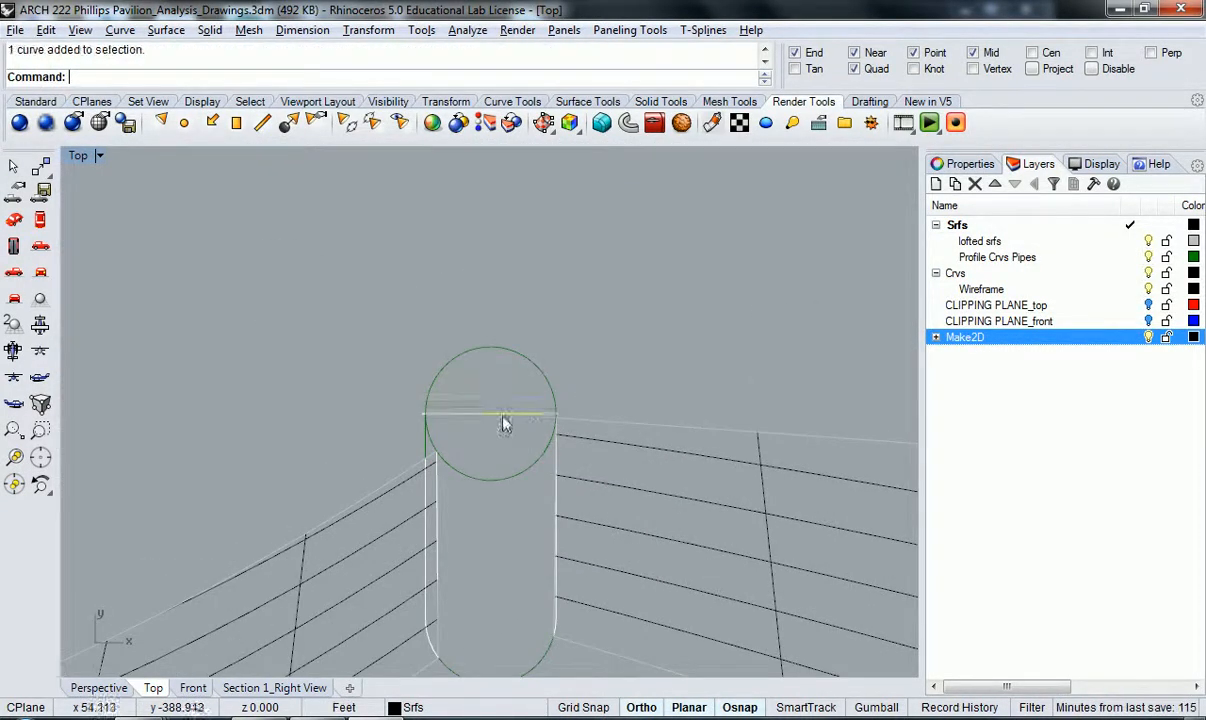
pyautogui.scroll(-2, 537, 440)
pyautogui.write('m')
pyautogui.press('Return')
pyautogui.click(482, 418)
pyautogui.scroll(-5, 495, 425)
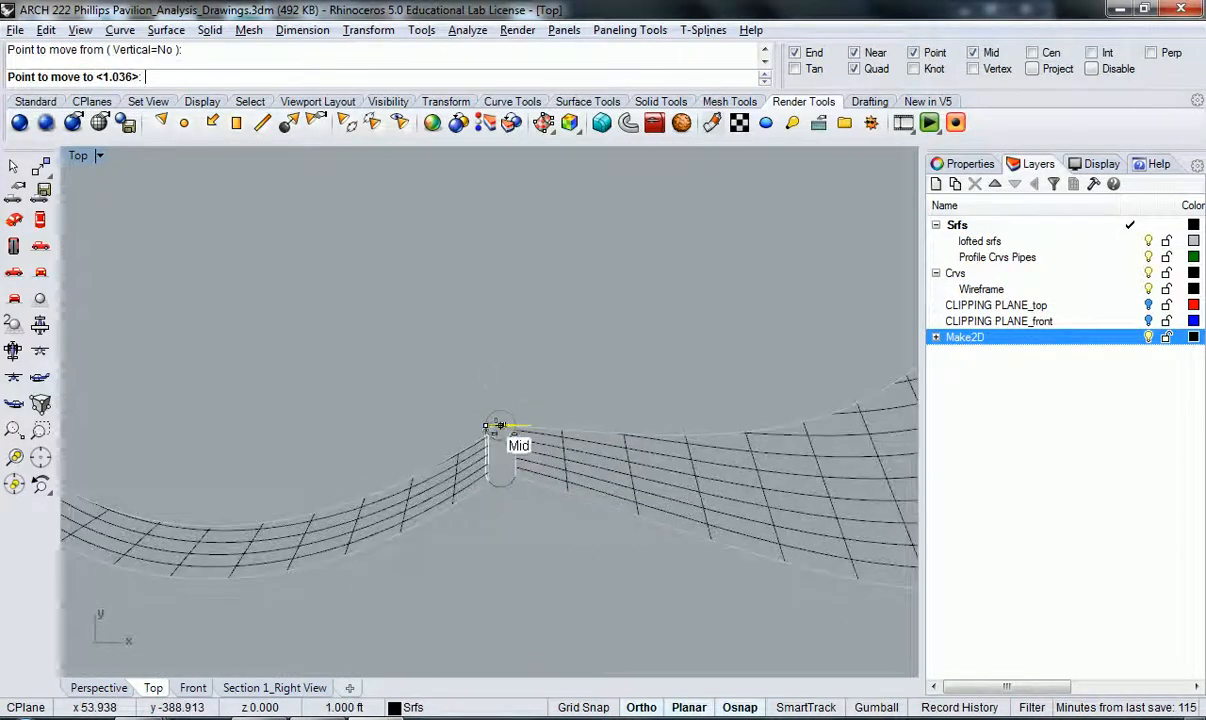
pyautogui.scroll(-11, 355, 368)
pyautogui.moveTo(310, 340); pyautogui.dragTo(686, 448, button='right')
pyautogui.scroll(-3, 460, 394)
pyautogui.moveTo(468, 384); pyautogui.dragTo(522, 408, button='right')
pyautogui.scroll(6, 530, 300)
pyautogui.scroll(4, 530, 310)
pyautogui.scroll(-15, 488, 326)
pyautogui.scroll(7, 466, 345)
pyautogui.scroll(3, 455, 356)
pyautogui.press('F8')
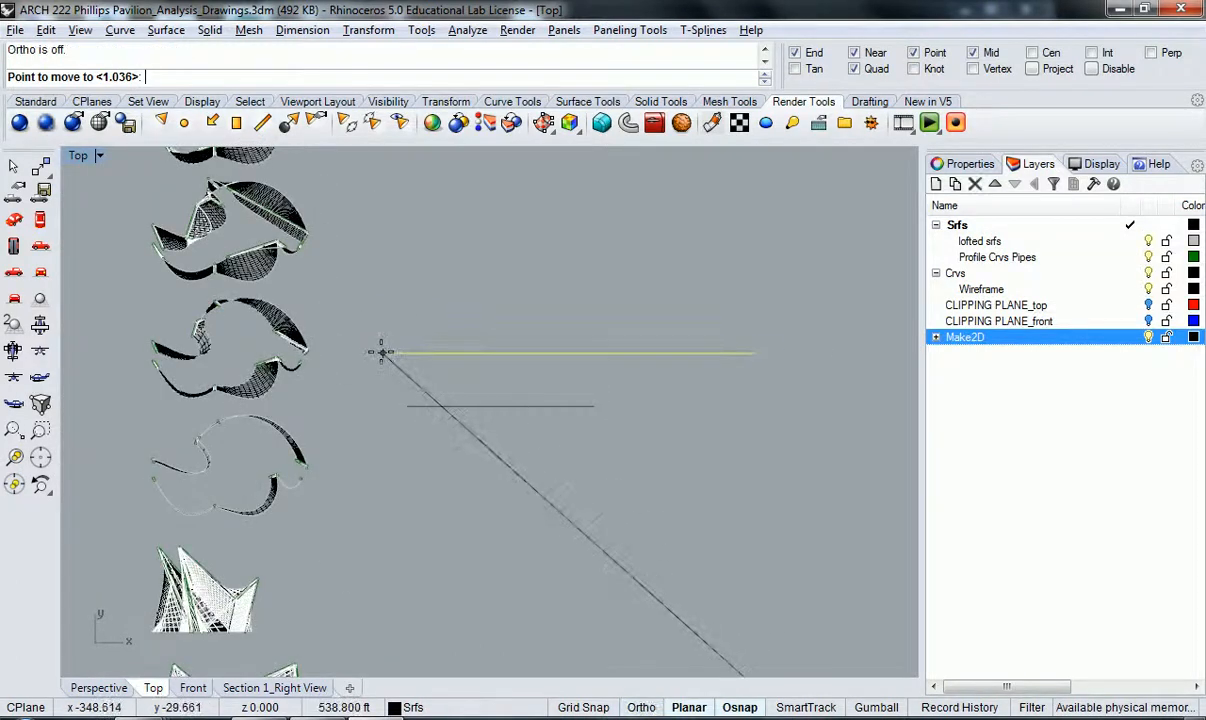
pyautogui.click(388, 350)
pyautogui.click(395, 362)
# - Scale the moved line by reference from the short lines' common start, using the 1 ft line's end and the 1/16" line's end
pyautogui.moveTo(435, 411); pyautogui.dragTo(482, 405, button='right')
pyautogui.moveTo(646, 340); pyautogui.dragTo(591, 317)
pyautogui.press('Return')
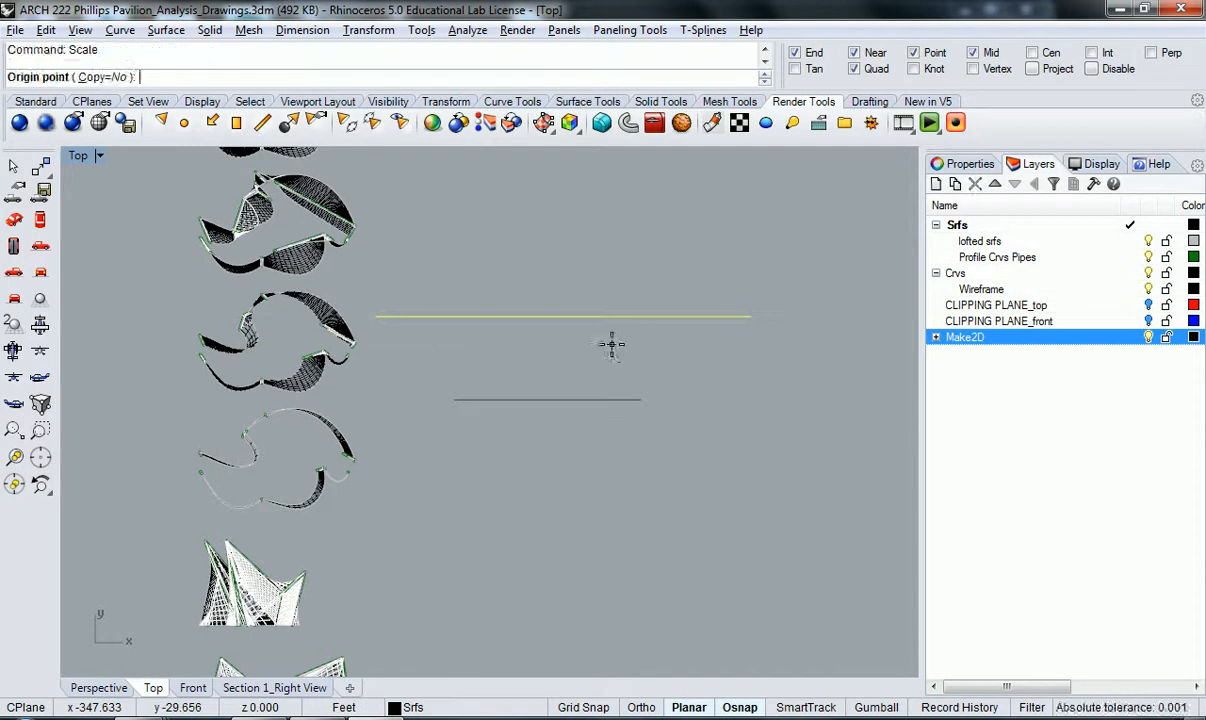
pyautogui.scroll(4, 533, 440)
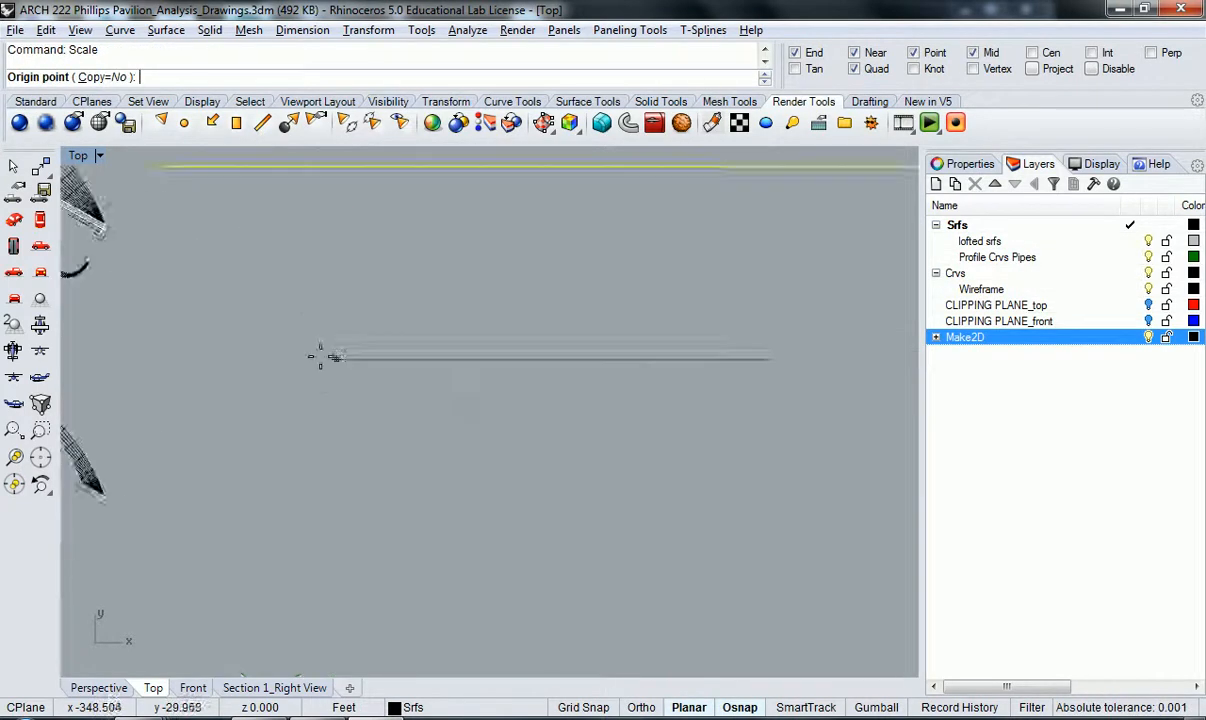
pyautogui.click(384, 363)
pyautogui.scroll(-6, 408, 390)
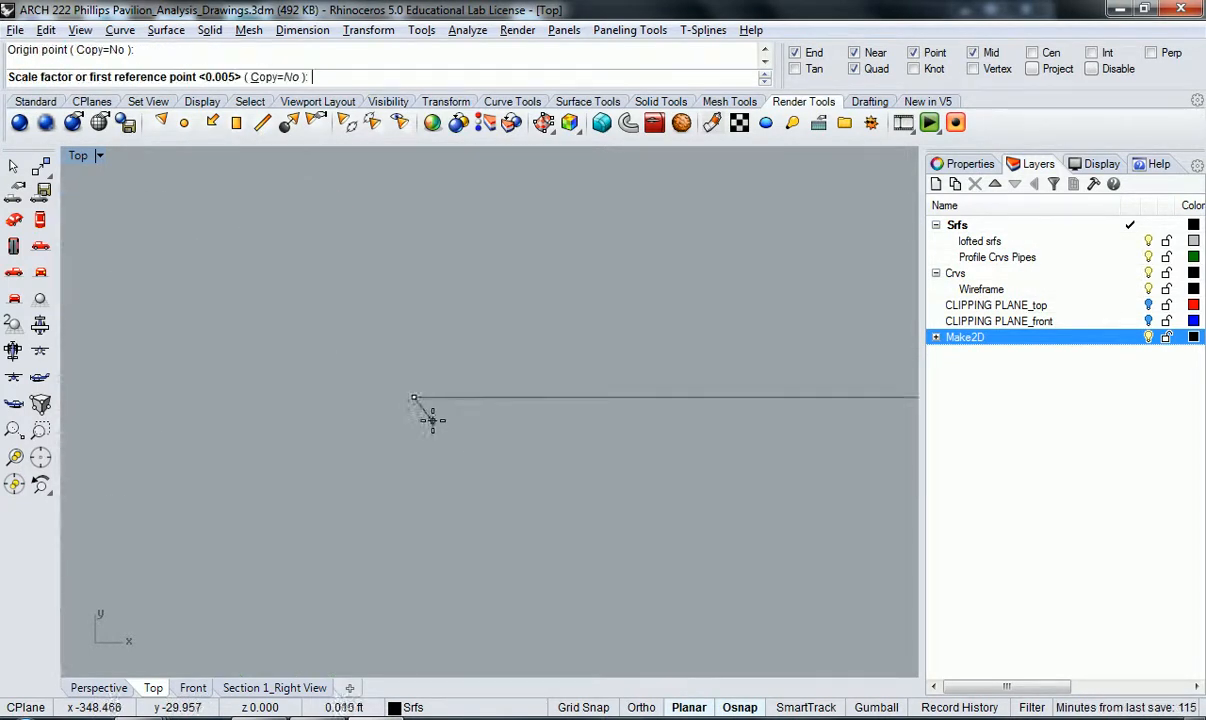
pyautogui.click(655, 445)
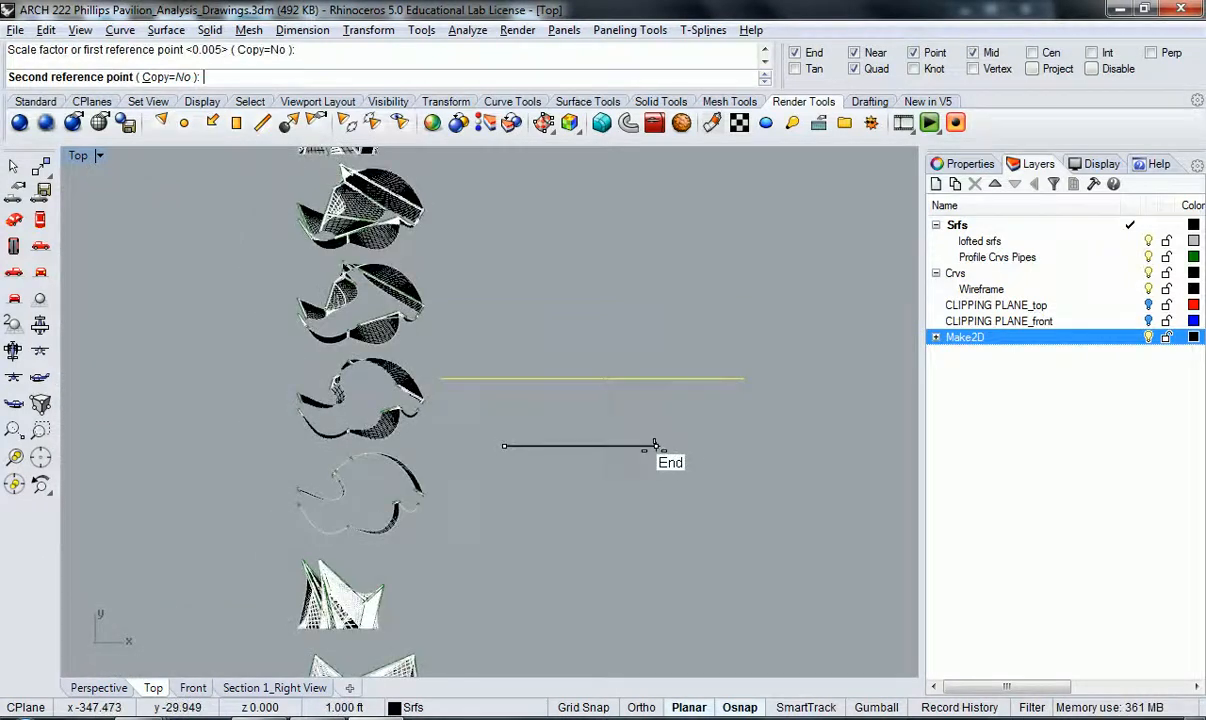
pyautogui.scroll(5, 508, 444)
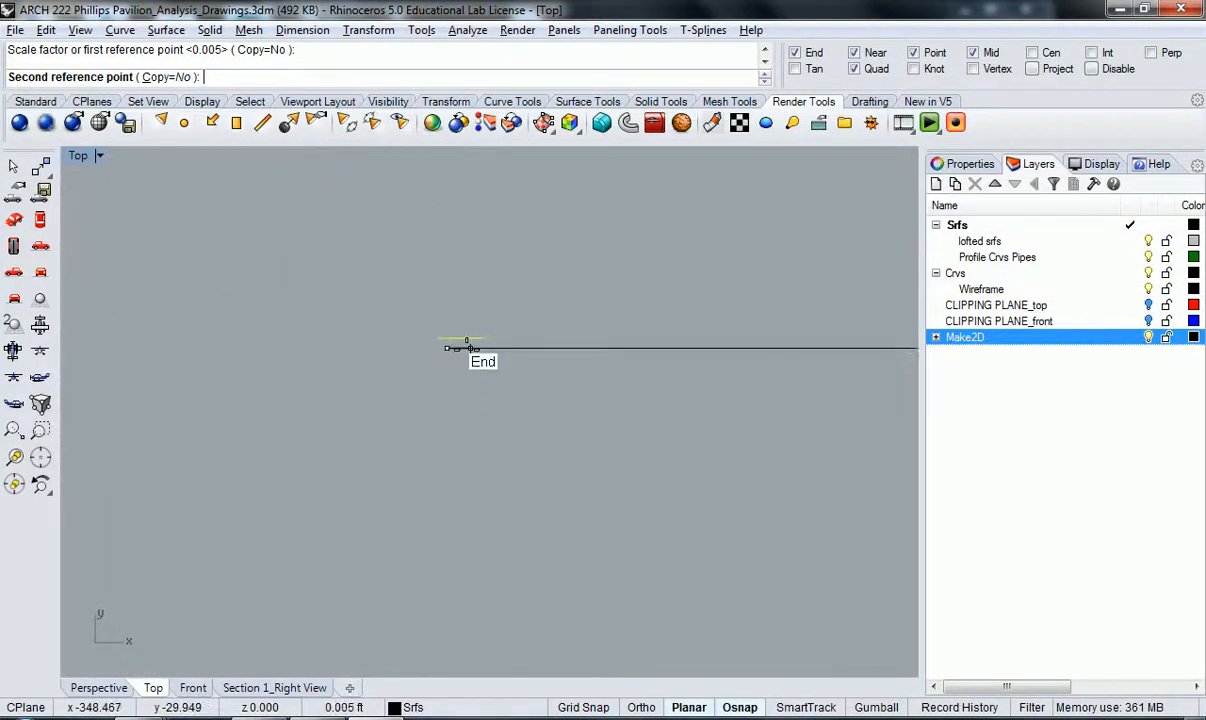
pyautogui.click(470, 354)
# - Move the scaled-down line by its end onto the edge of the pipe circle in the scaled plan
pyautogui.write('m')
pyautogui.press('Return')
pyautogui.click(485, 341)
pyautogui.scroll(-3, 490, 404)
pyautogui.scroll(10, 390, 344)
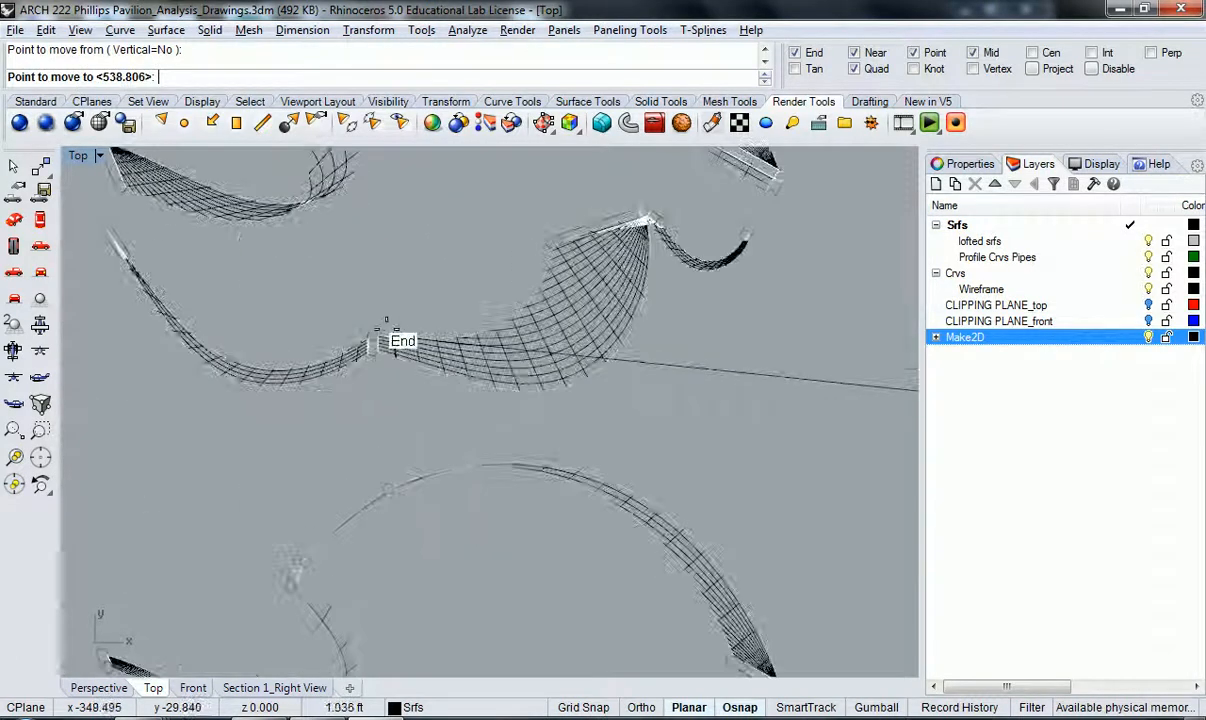
pyautogui.scroll(-6, 397, 350)
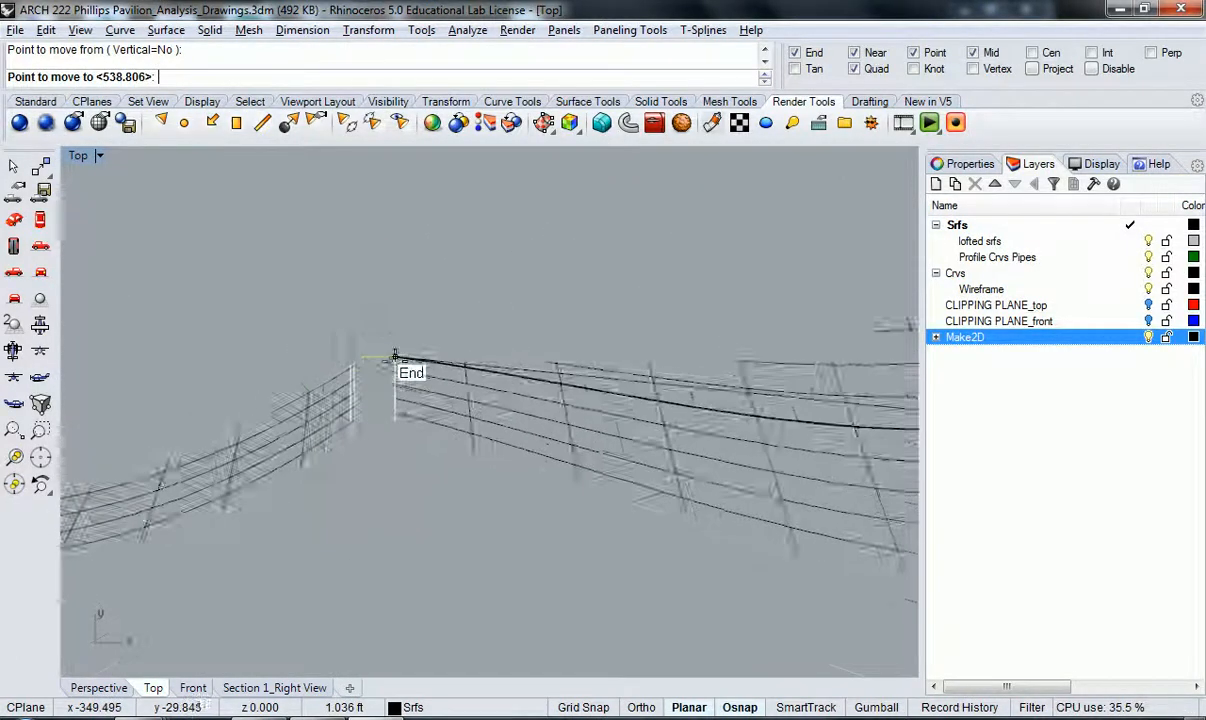
pyautogui.scroll(10, 426, 360)
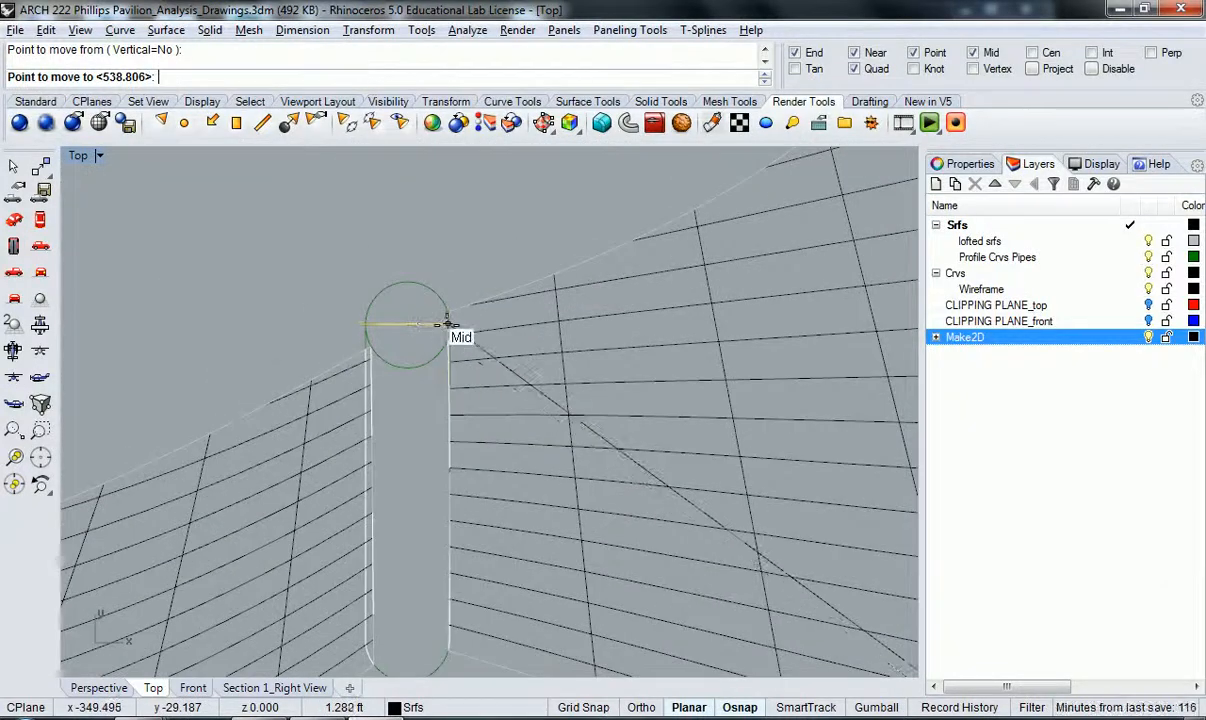
pyautogui.scroll(3, 440, 325)
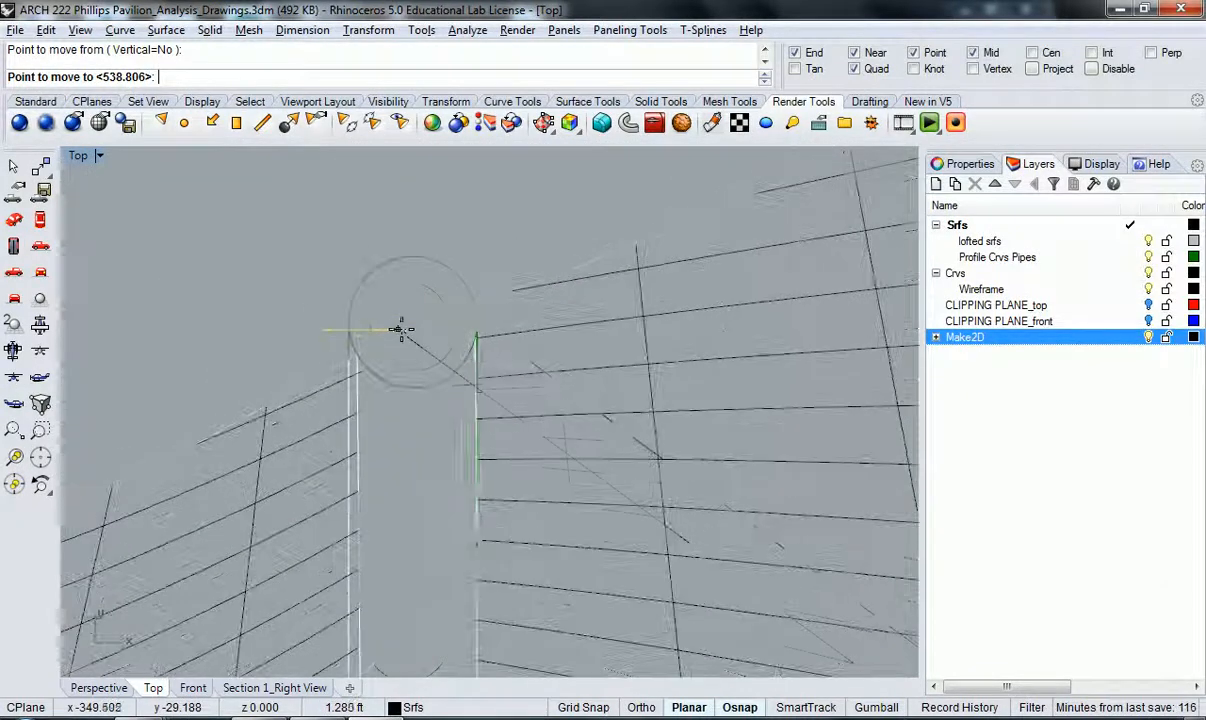
pyautogui.click(477, 330)
# - Move the scaled-down line by its end onto the pipe circle of the matching cut plan below
pyautogui.scroll(-10, 415, 340)
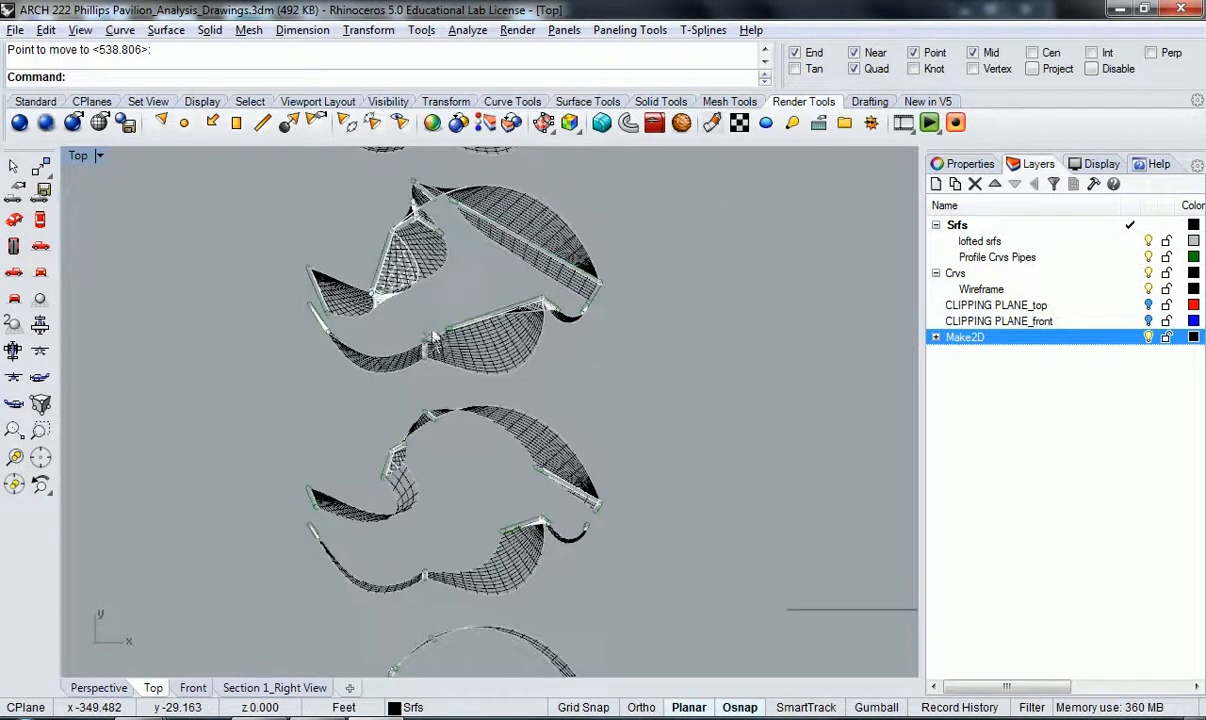
pyautogui.scroll(4, 432, 386)
pyautogui.scroll(-3, 430, 375)
pyautogui.scroll(8, 428, 365)
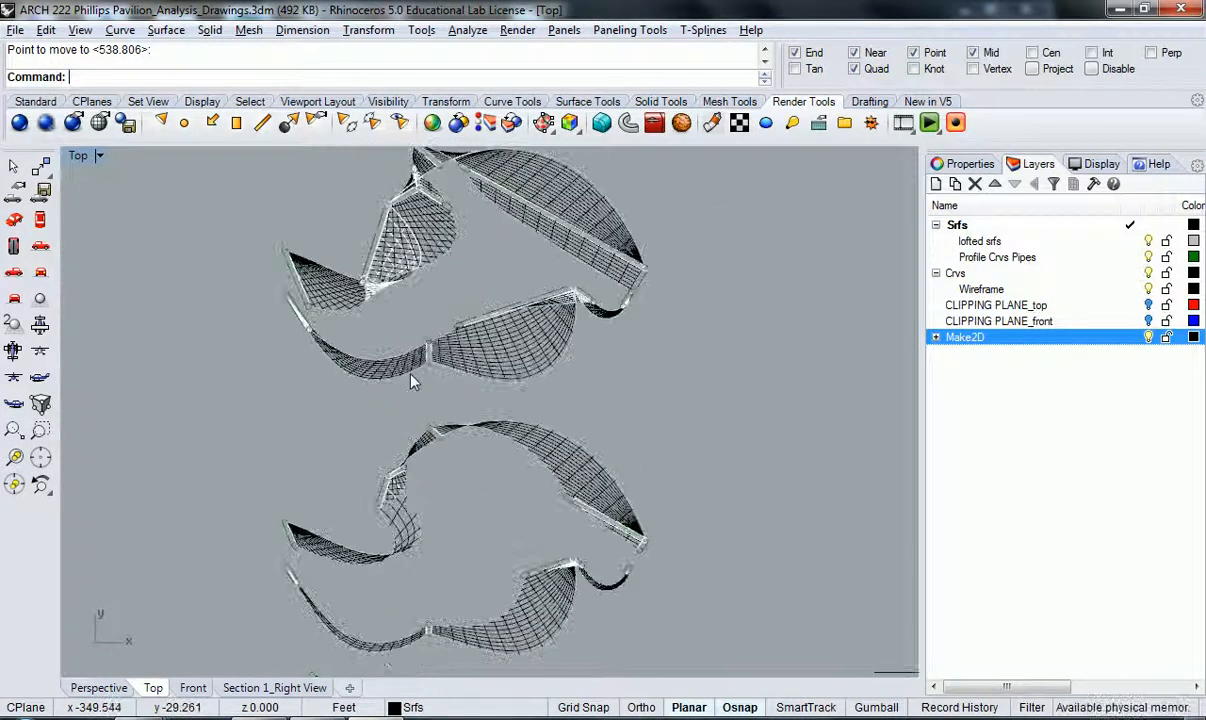
pyautogui.scroll(-8, 426, 360)
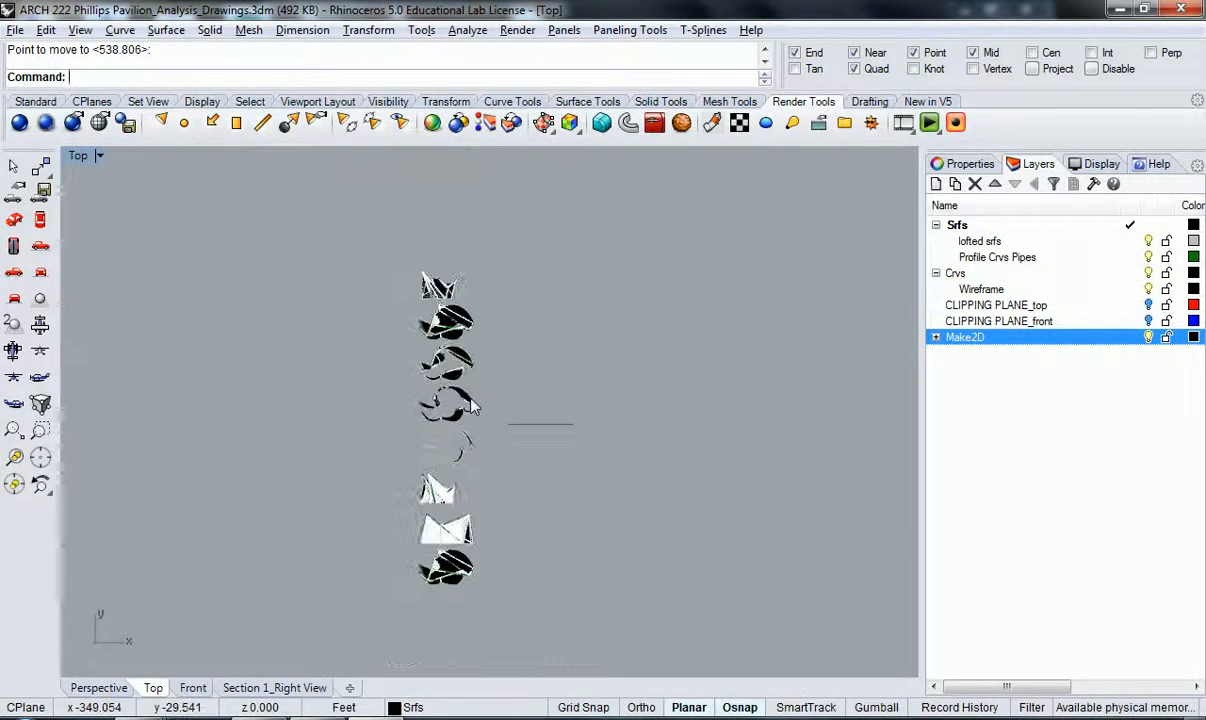
pyautogui.scroll(8, 445, 365)
pyautogui.click(450, 343)
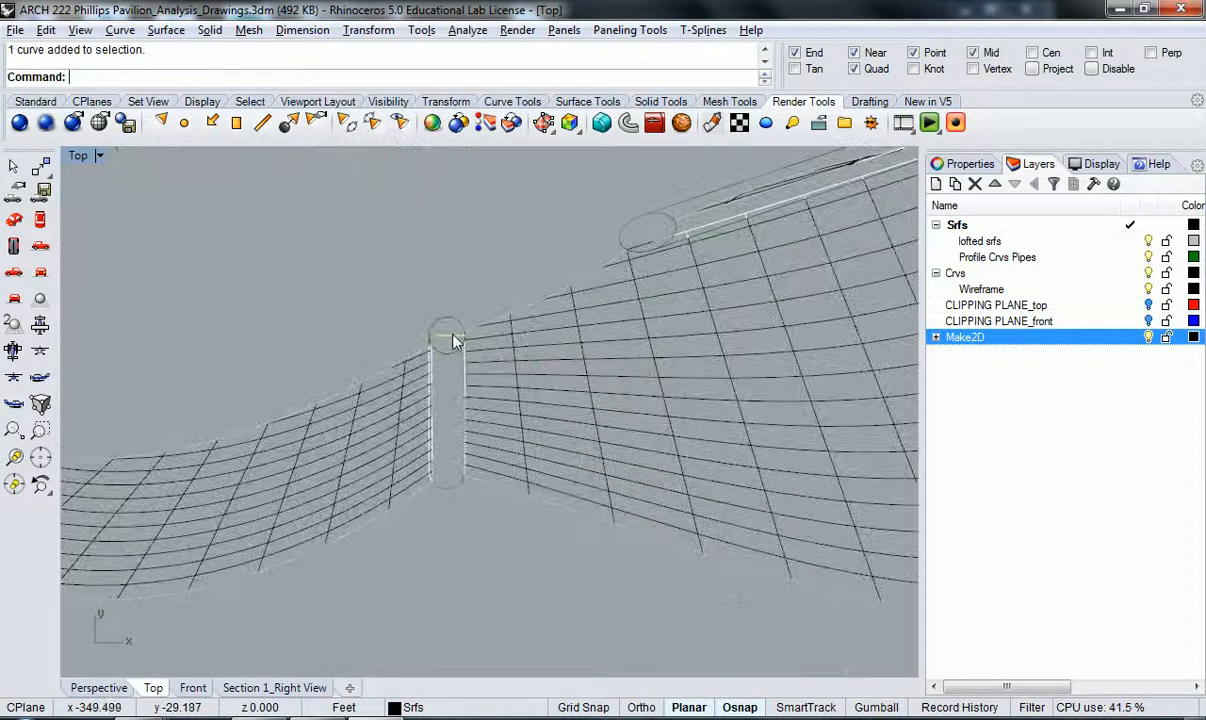
pyautogui.write('M')
pyautogui.press('Return')
pyautogui.click(474, 341)
pyautogui.scroll(5, 474, 336)
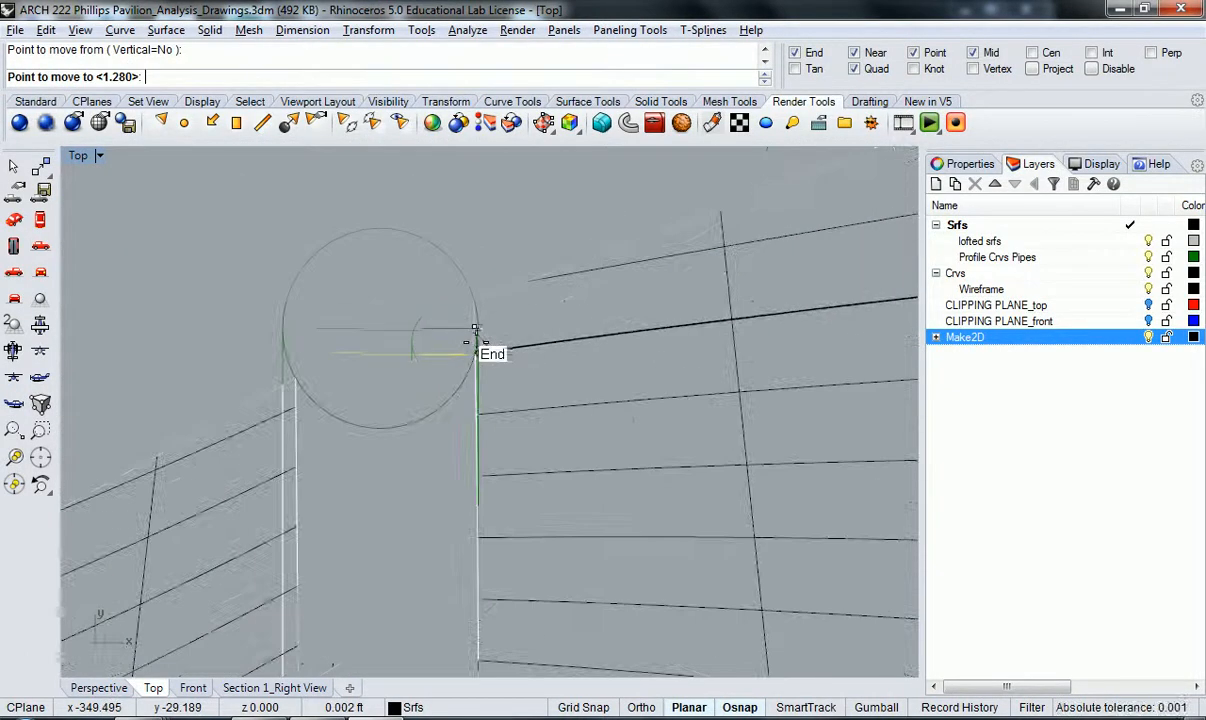
pyautogui.scroll(-8, 476, 329)
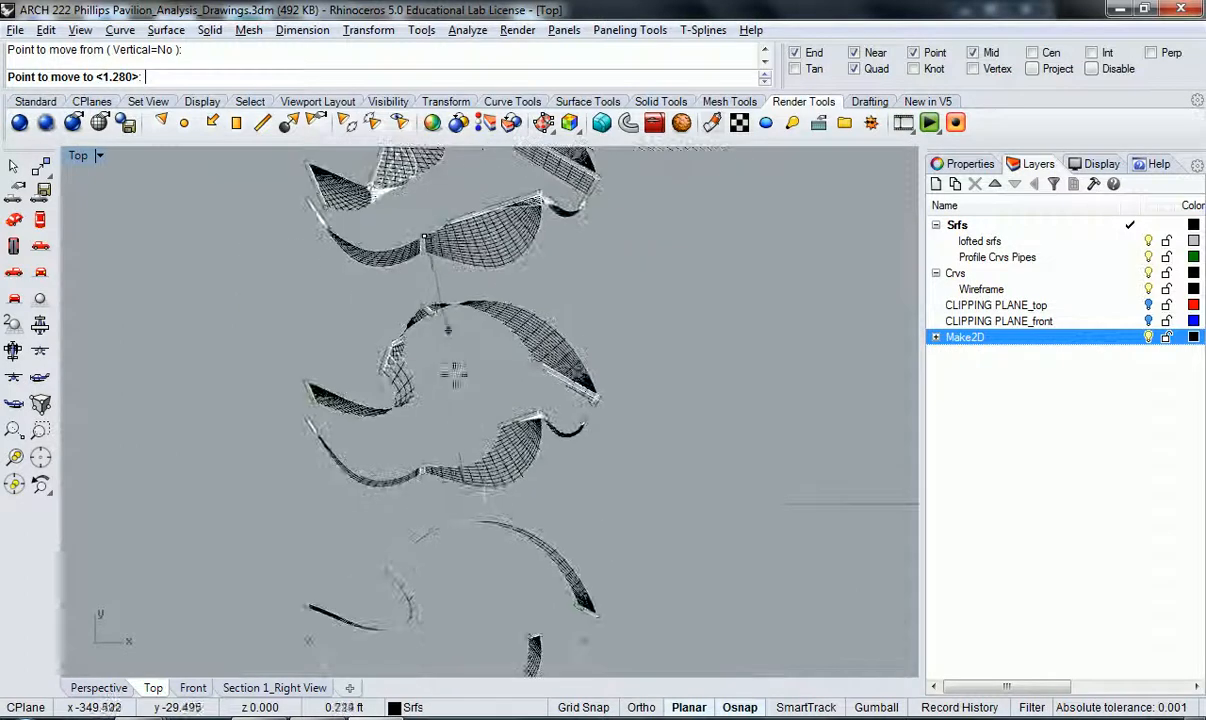
pyautogui.scroll(8, 424, 466)
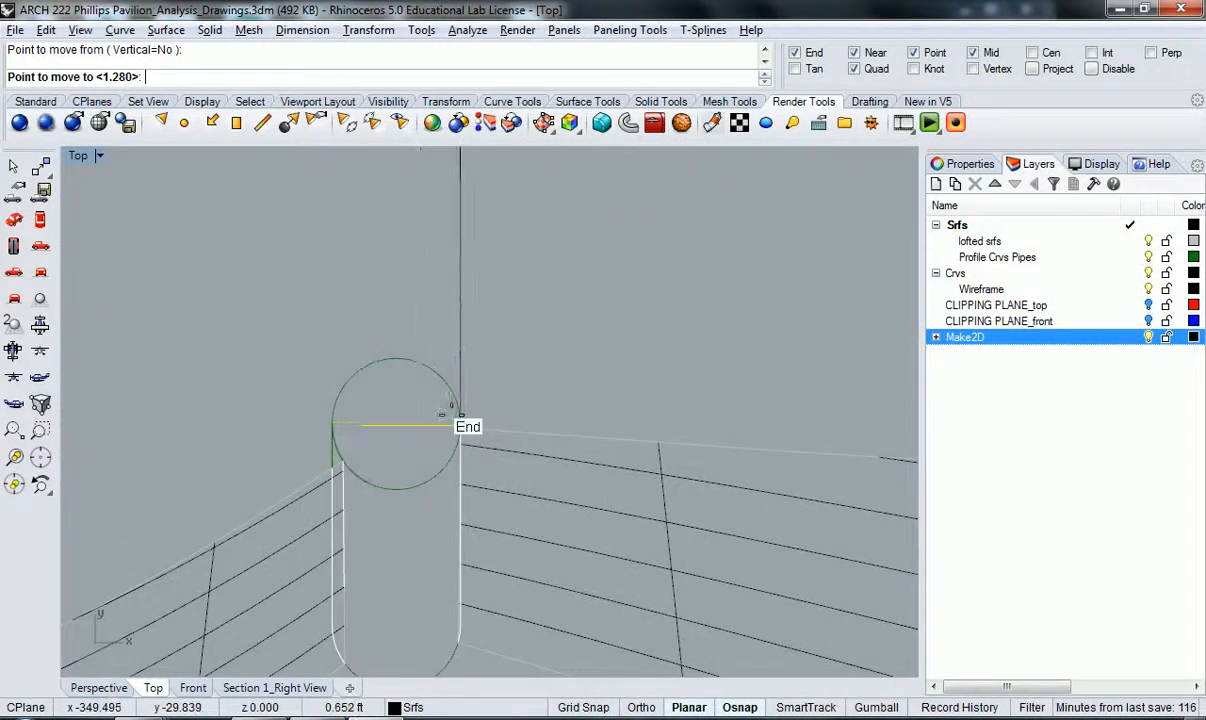
pyautogui.click(456, 408)
# - Refine the line's position by snapping its end to the side quadrant of the matching pipe circle
pyautogui.moveTo(393, 440); pyautogui.dragTo(406, 411, button='right')
pyautogui.scroll(4, 412, 404)
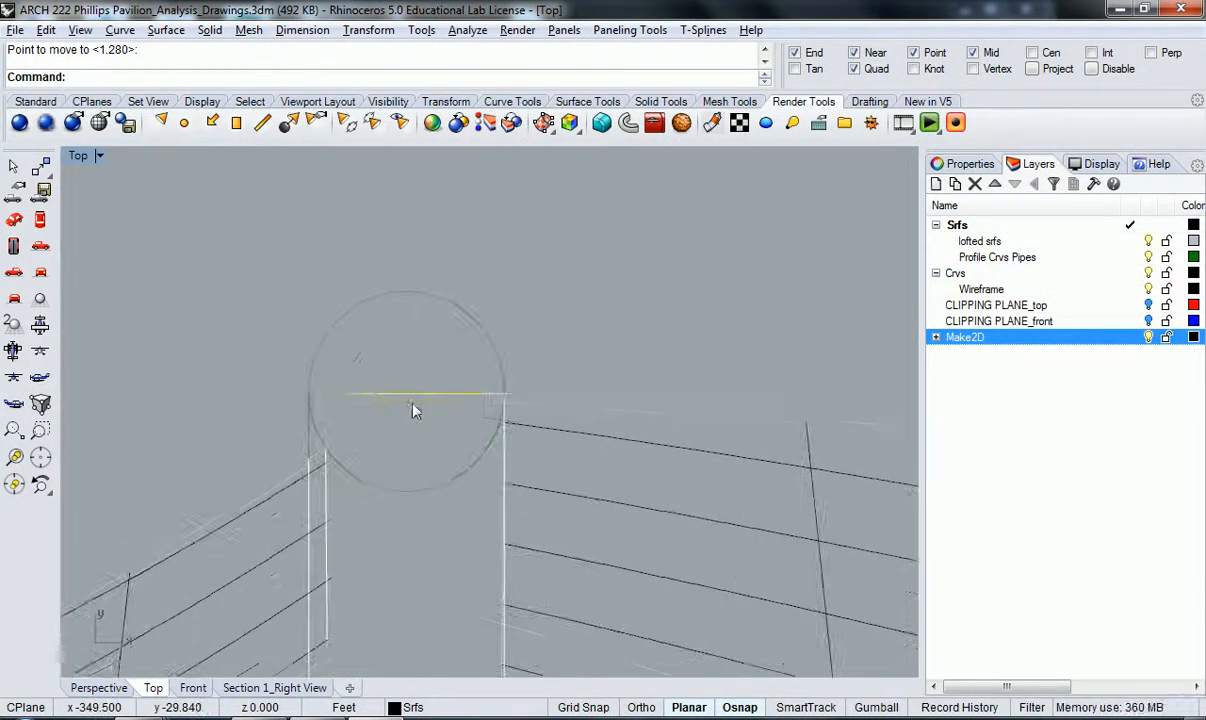
pyautogui.rightClick(476, 405)
pyautogui.scroll(5, 556, 412)
pyautogui.click(549, 410)
pyautogui.click(549, 410)
pyautogui.scroll(-5, 440, 470)
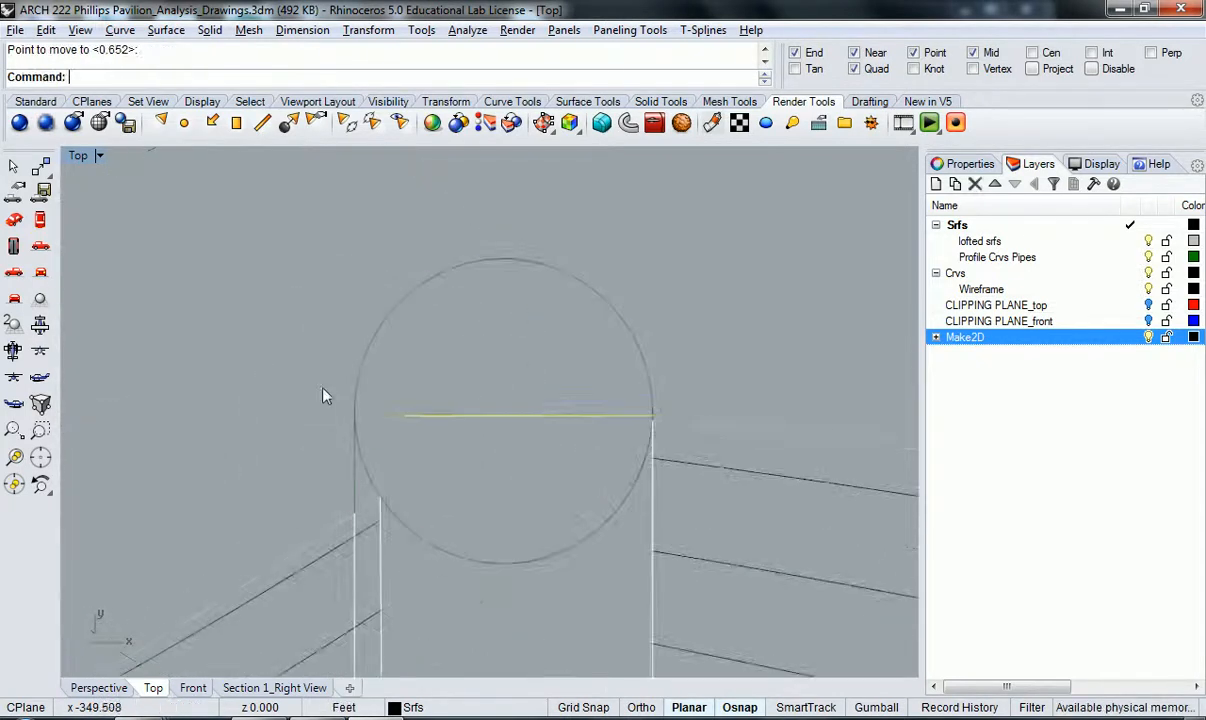
# - Compare the line with the pipe circle's diameter, and delete the line
pyautogui.press('Escape')
pyautogui.scroll(-2, 479, 400)
pyautogui.click(490, 414)
pyautogui.scroll(-3, 490, 435)
pyautogui.scroll(3, 480, 435)
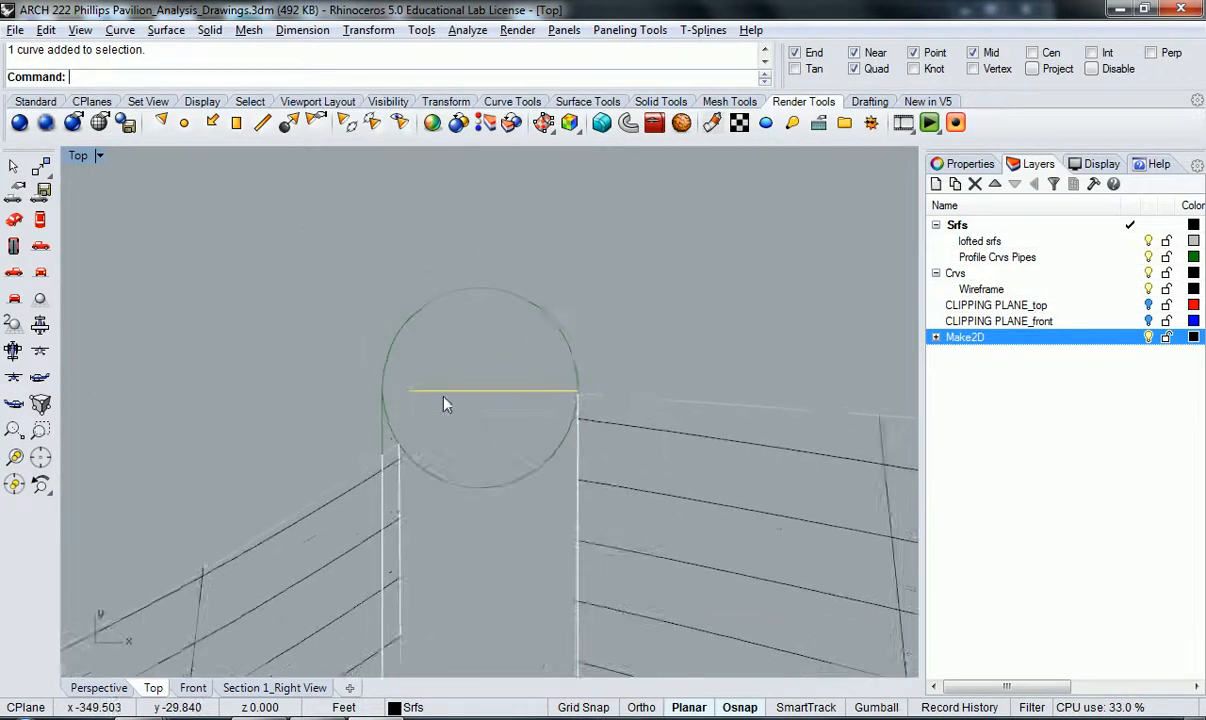
pyautogui.scroll(-3, 410, 383)
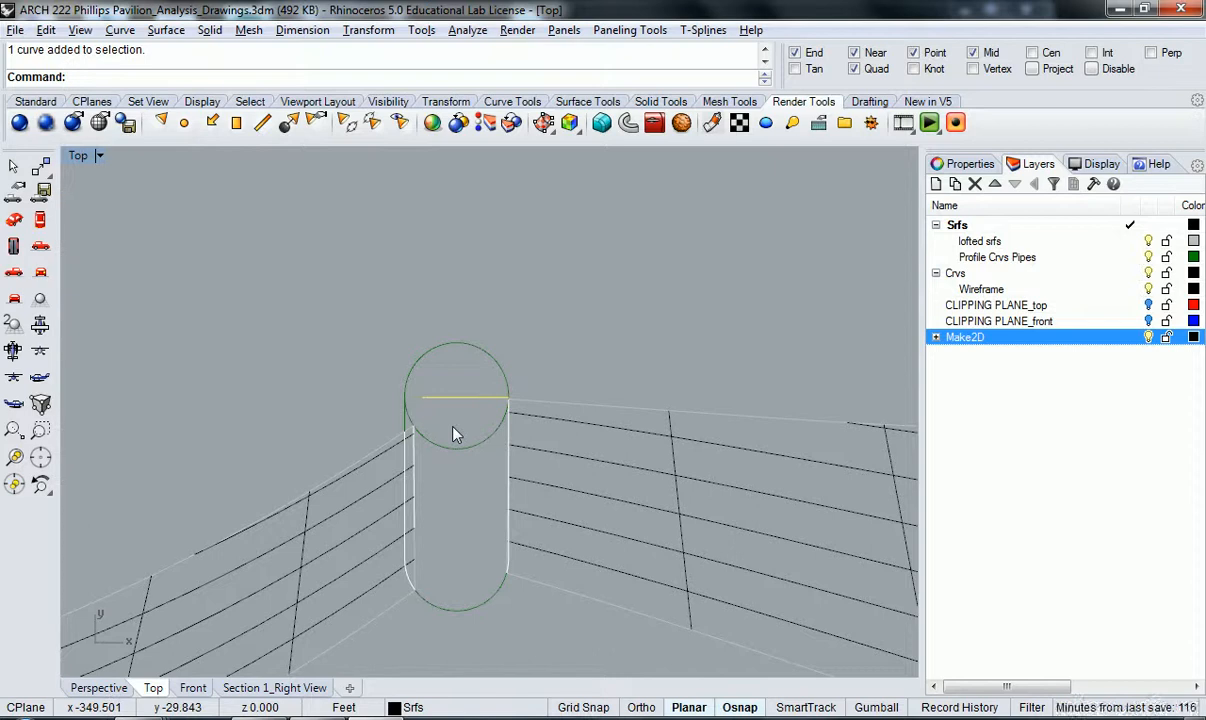
pyautogui.press('Delete')
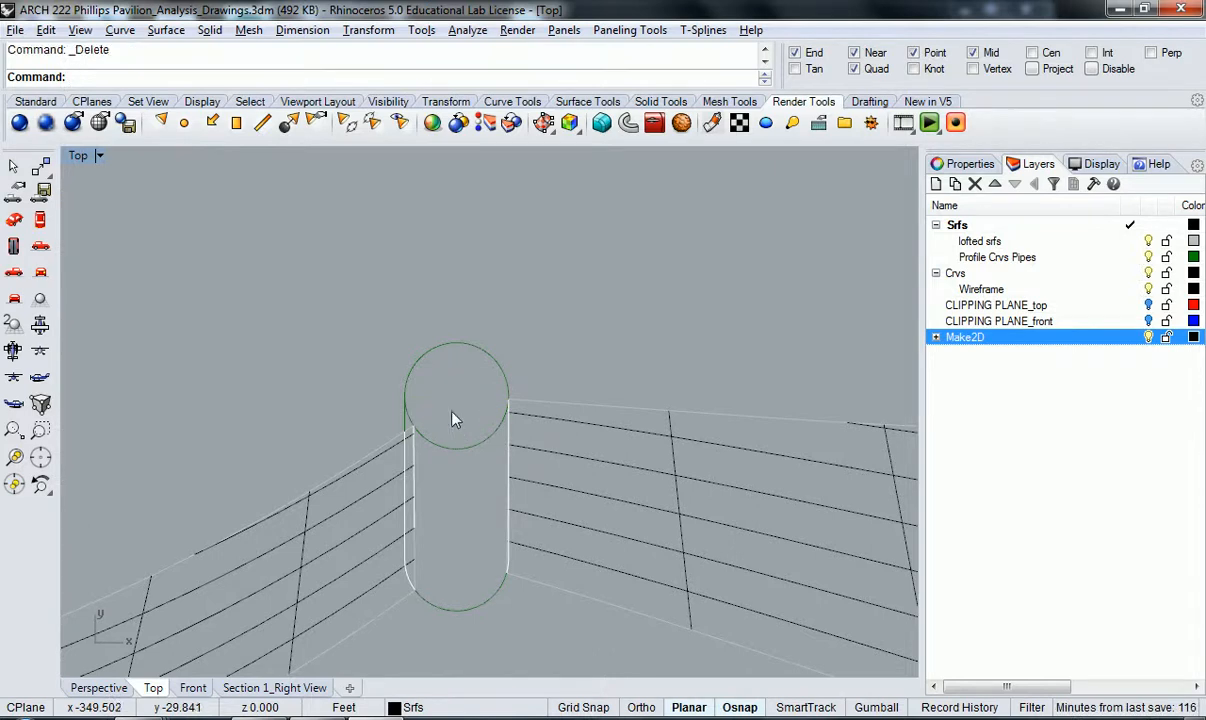
pyautogui.scroll(-5, 455, 428)
pyautogui.scroll(-5, 463, 421)
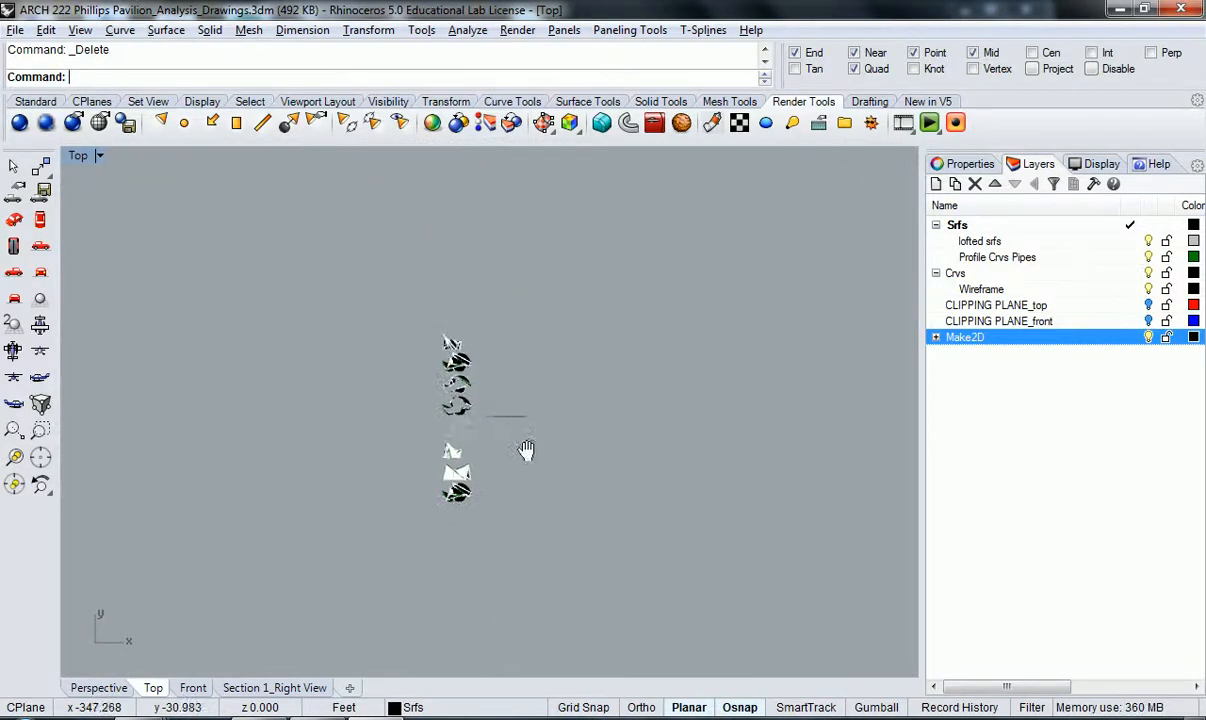
# - Undo the reference-line edits back through the scaling of the copied drawings, and deselect the full-size copies
pyautogui.hotkey('ctrl', 'z')
pyautogui.hotkey('ctrl', 'z')
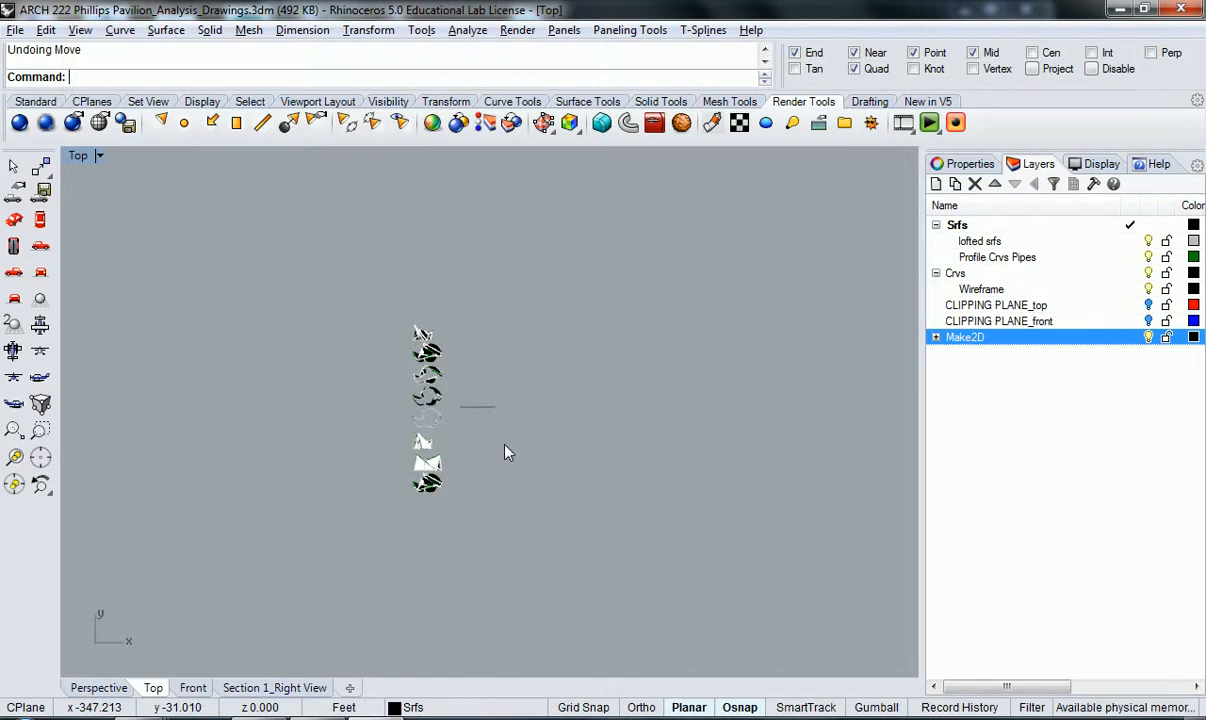
pyautogui.hotkey('ctrl', 'z')
pyautogui.hotkey('ctrl', 'z')
pyautogui.hotkey('ctrl', 'z')
pyautogui.hotkey('ctrl', 'z')
pyautogui.hotkey('ctrl', 'z')
pyautogui.hotkey('ctrl', 'z')
pyautogui.hotkey('ctrl', 'z')
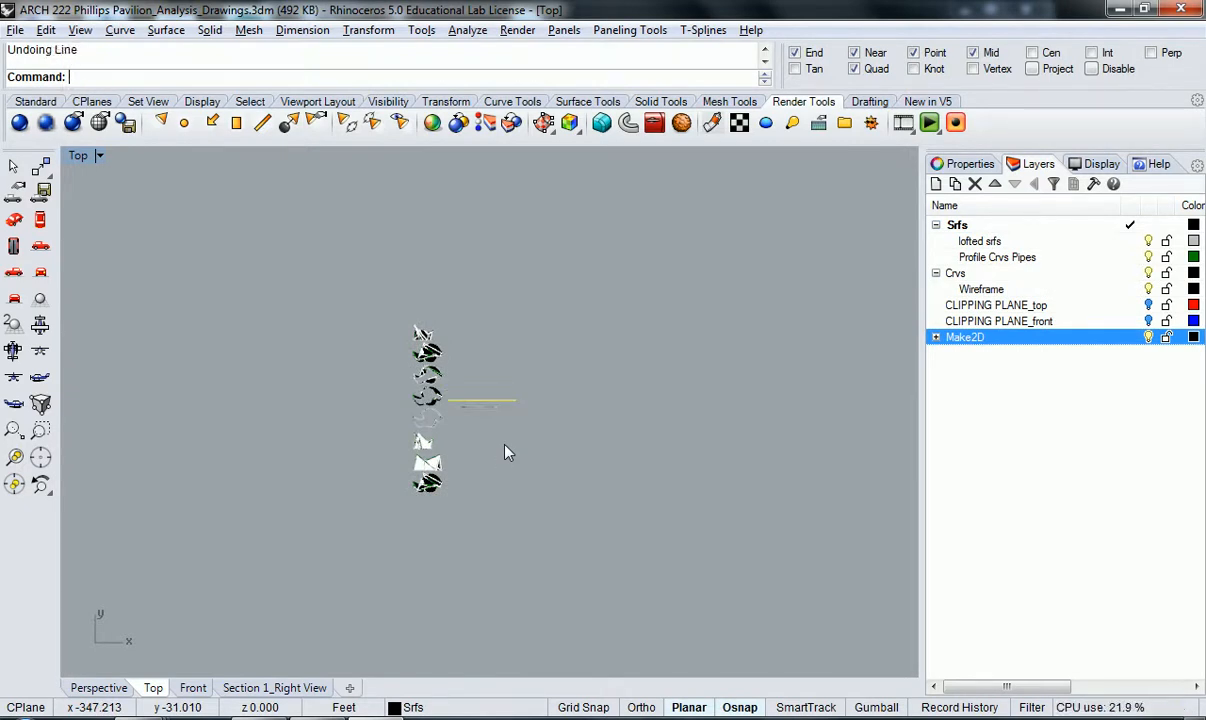
pyautogui.hotkey('ctrl', 'z')
pyautogui.hotkey('ctrl', 'z')
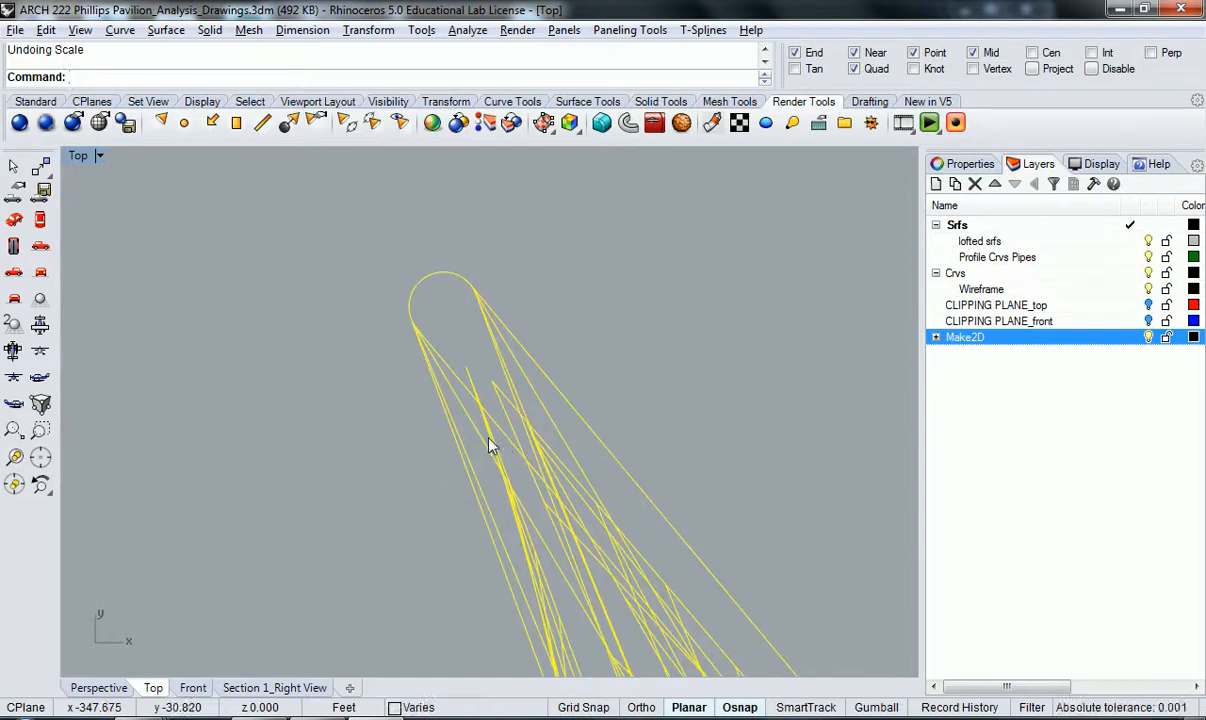
pyautogui.write('z')
pyautogui.press('Return')
pyautogui.write('s')
pyautogui.press('Return')
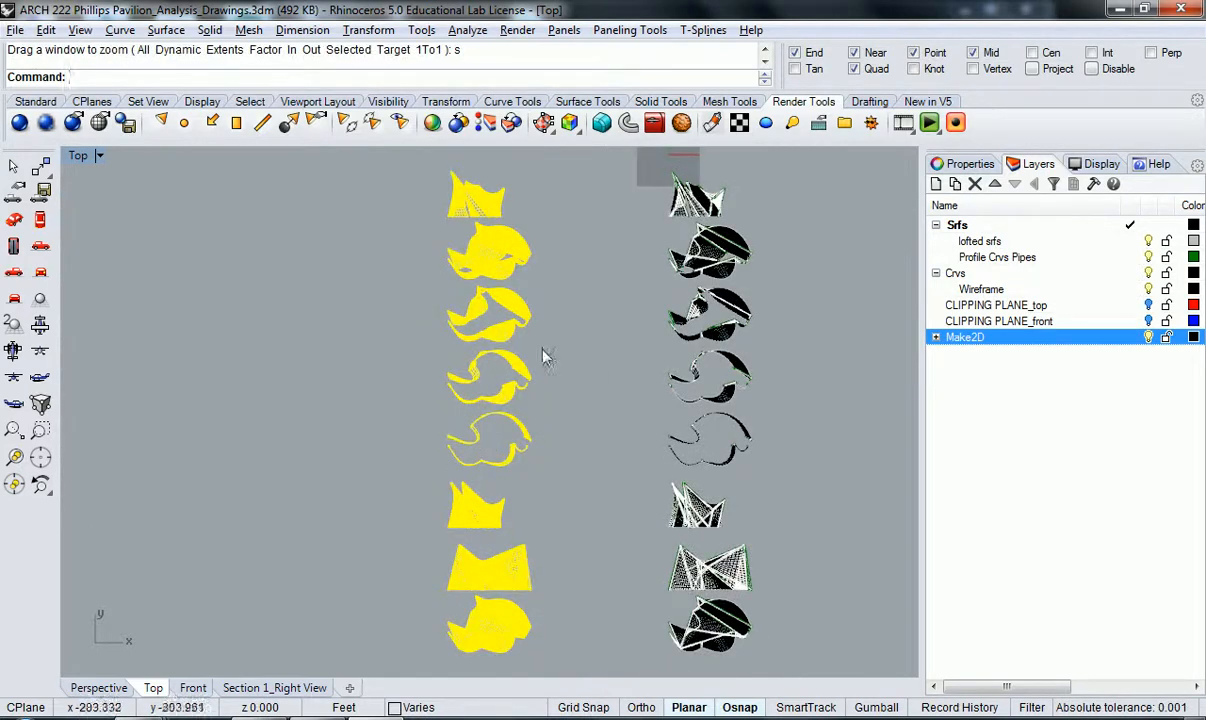
pyautogui.moveTo(557, 383); pyautogui.dragTo(606, 402, button='right')
pyautogui.click(576, 423)
# - Draw a horizontal 1-foot reference line, constrained with Ortho, just above the uppermost drawing in the copied column
pyautogui.write('line')
pyautogui.press('Return')
pyautogui.scroll(18, 512, 363)
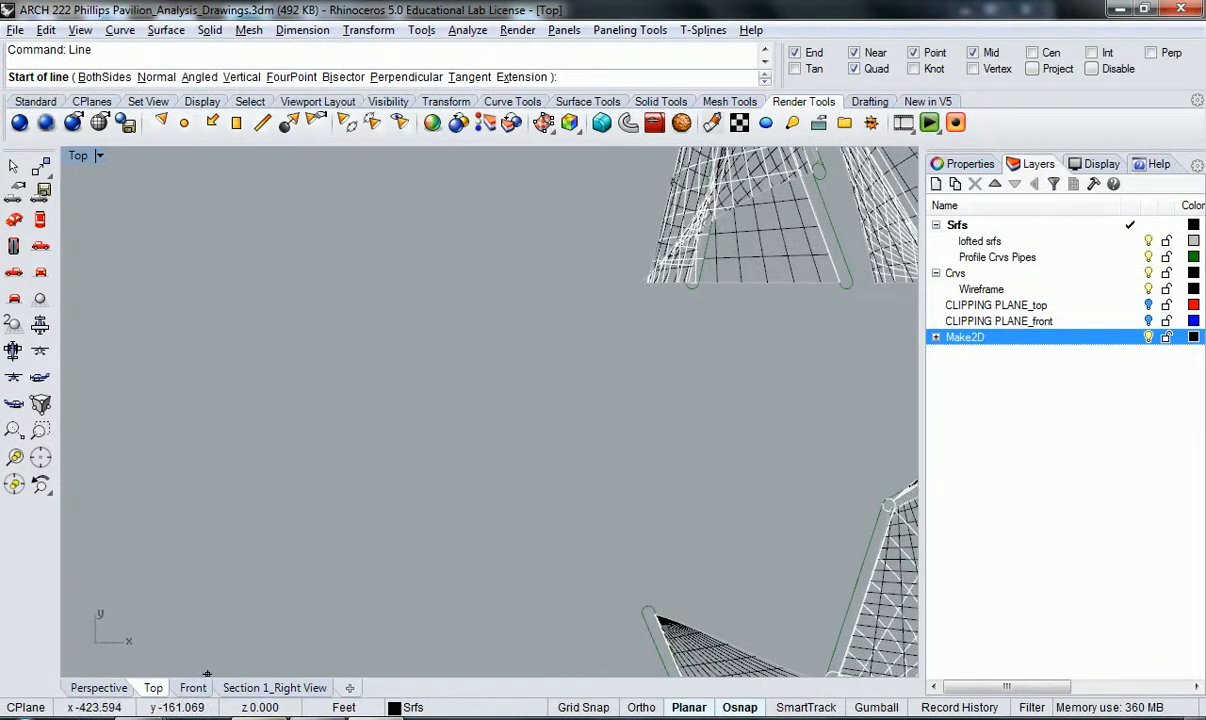
pyautogui.click(258, 712)
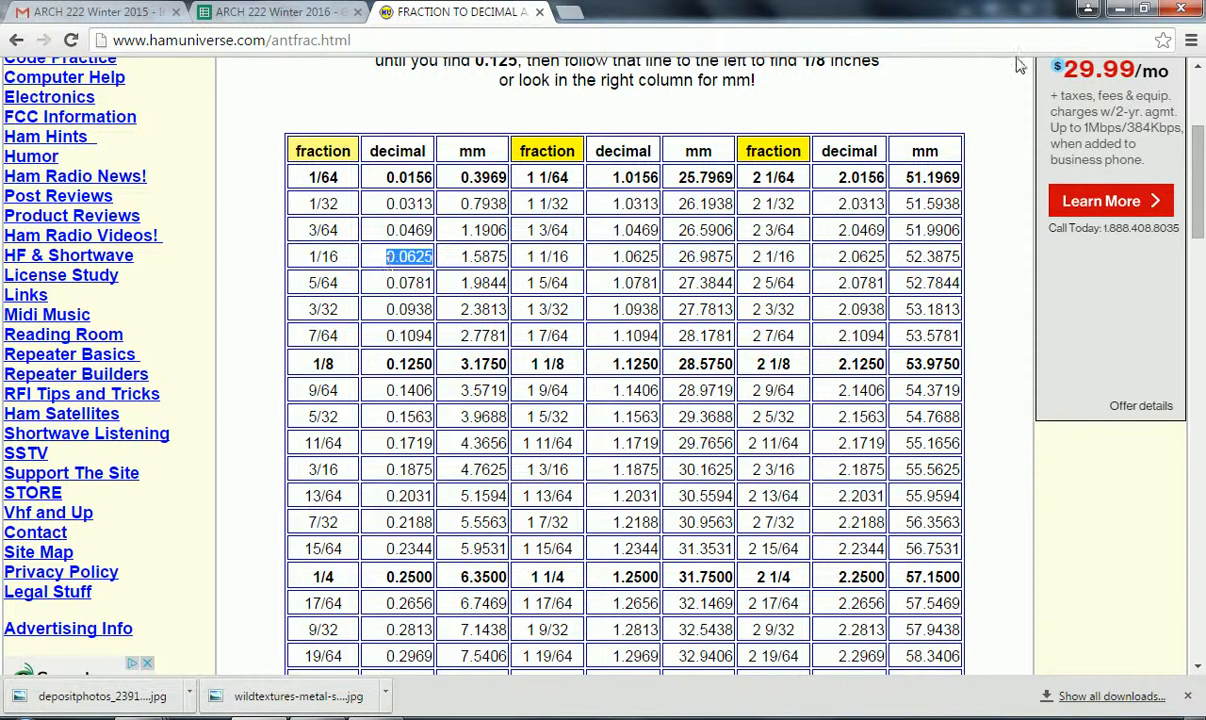
pyautogui.click(1119, 9)
pyautogui.scroll(-10, 563, 393)
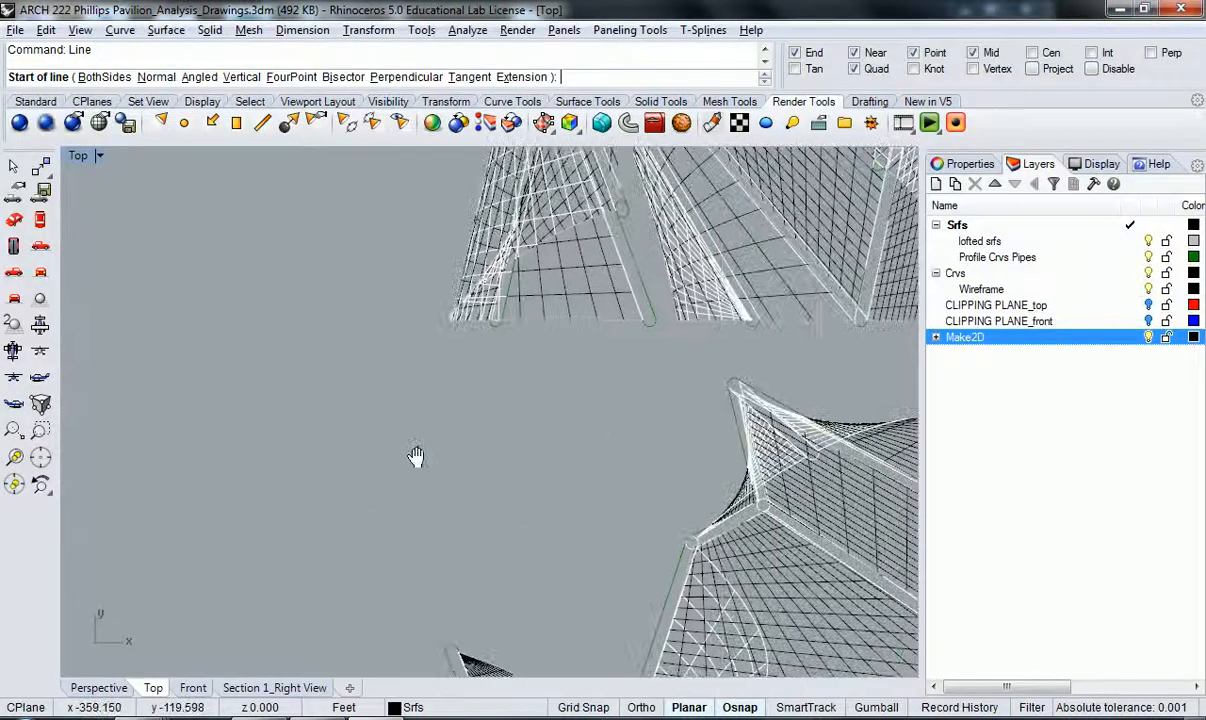
pyautogui.scroll(-5, 488, 383)
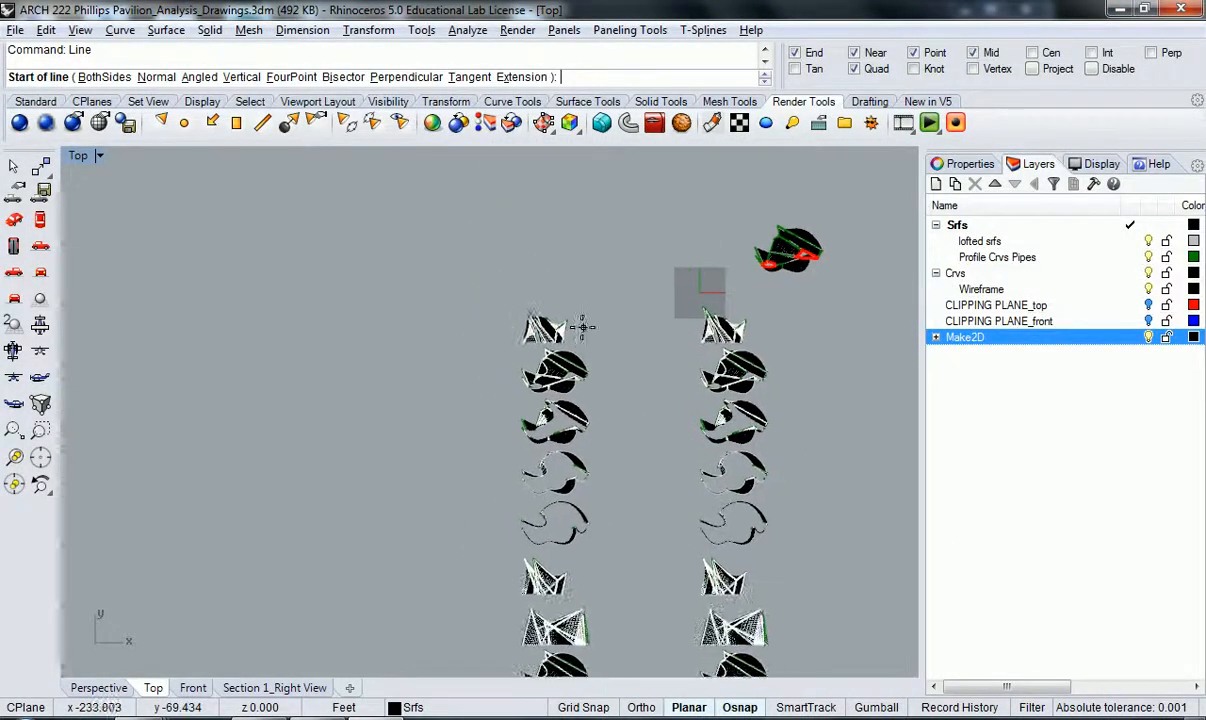
pyautogui.scroll(5, 493, 304)
pyautogui.scroll(-8, 506, 318)
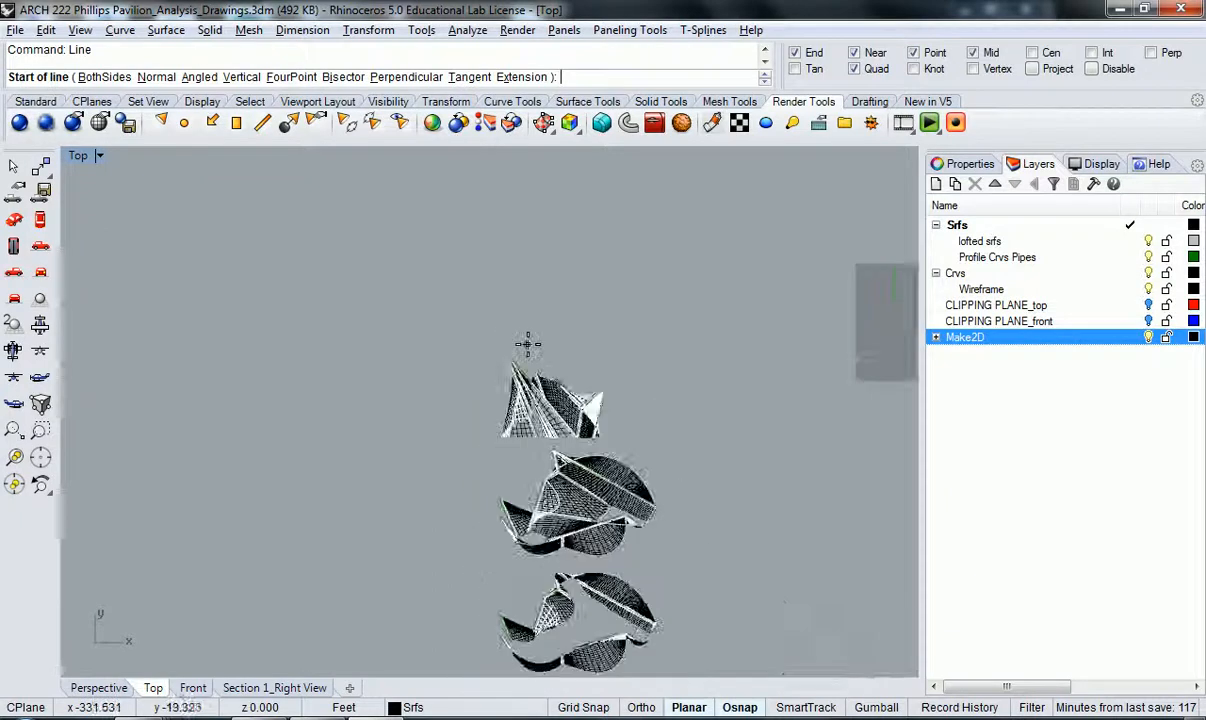
pyautogui.scroll(6, 518, 325)
pyautogui.click(485, 336)
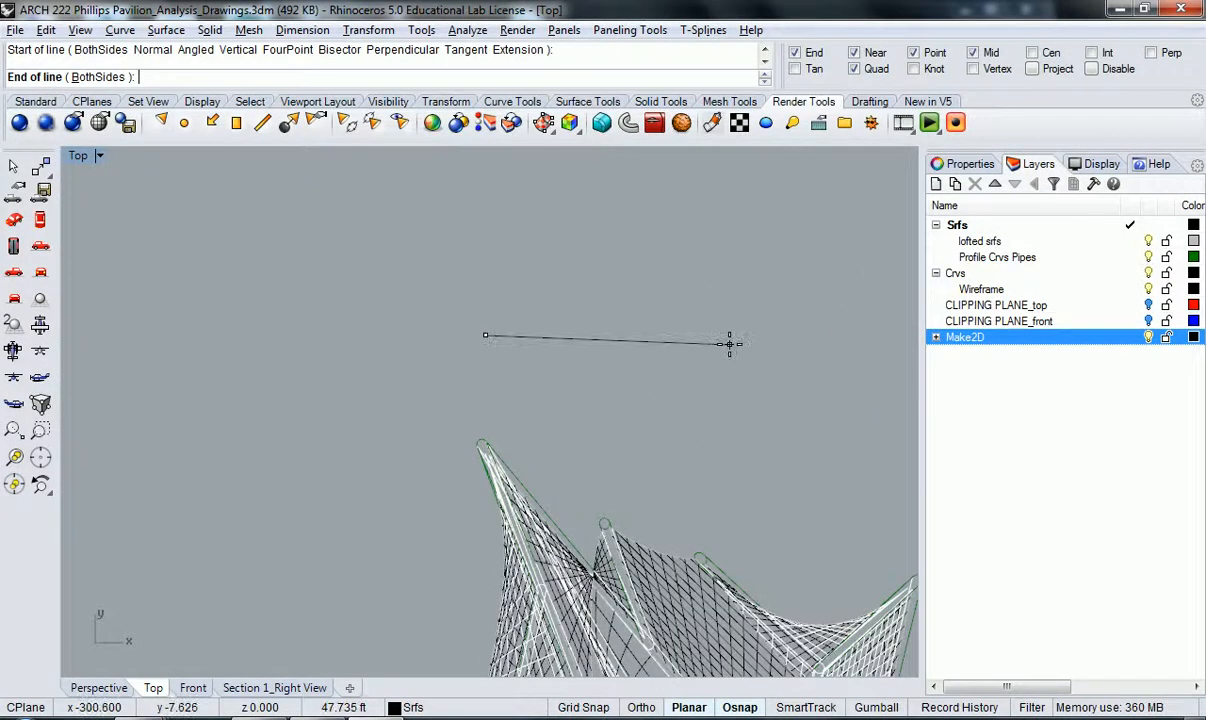
pyautogui.press('F8')
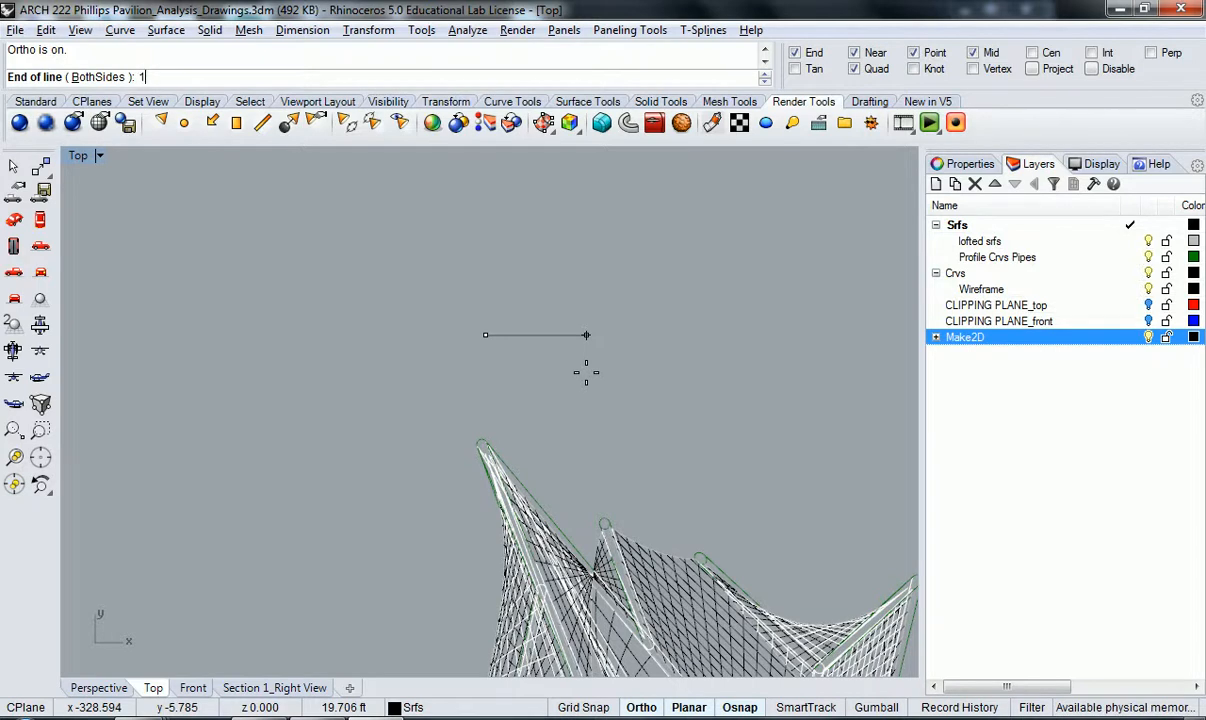
pyautogui.write('1')
pyautogui.press('Return')
pyautogui.press('Escape')
# - Draw a horizontal 1/16 inch line starting from the left endpoint of the 1-foot reference line
pyautogui.moveTo(461, 305); pyautogui.dragTo(431, 294)
pyautogui.write('z')
pyautogui.press('Return')
pyautogui.write('s')
pyautogui.press('Return')
pyautogui.write('S')
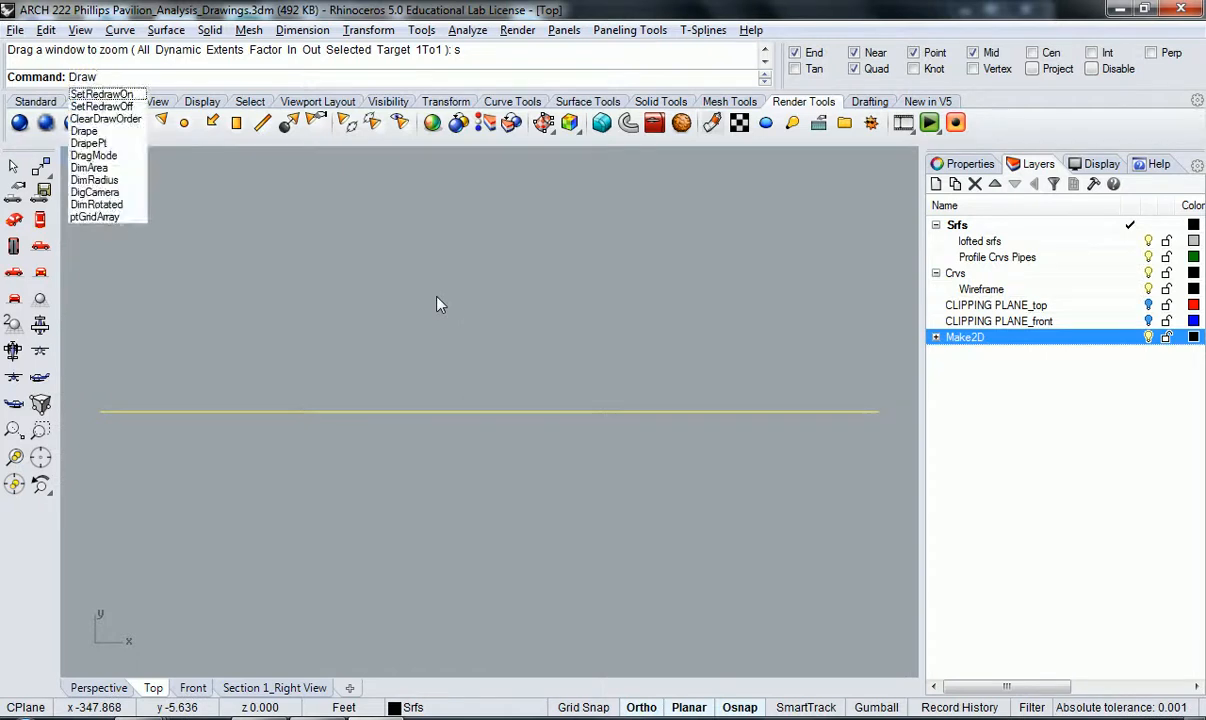
pyautogui.press('BackSpace')
pyautogui.press('BackSpace')
pyautogui.press('BackSpace')
pyautogui.press('BackSpace')
pyautogui.write('Line')
pyautogui.press('Return')
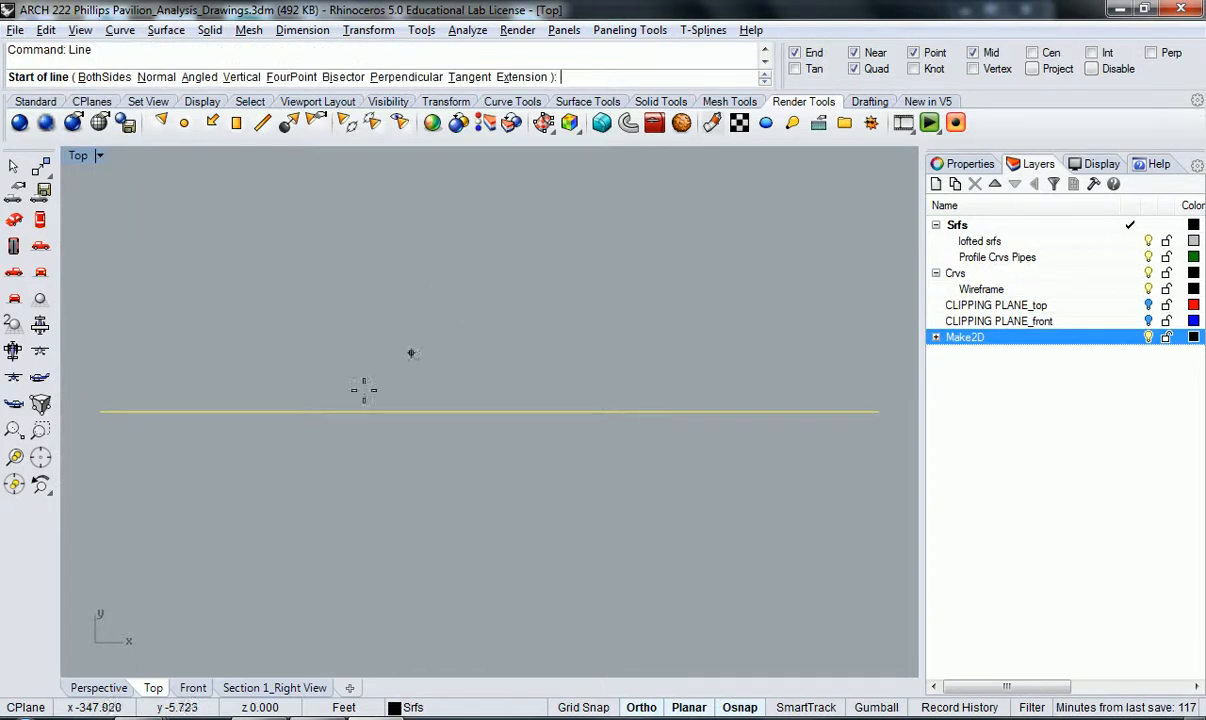
pyautogui.click(100, 411)
pyautogui.write('1/16"')
pyautogui.press('Return')
pyautogui.click(211, 444)
pyautogui.scroll(-5, 300, 440)
pyautogui.moveTo(218, 382); pyautogui.dragTo(305, 457)
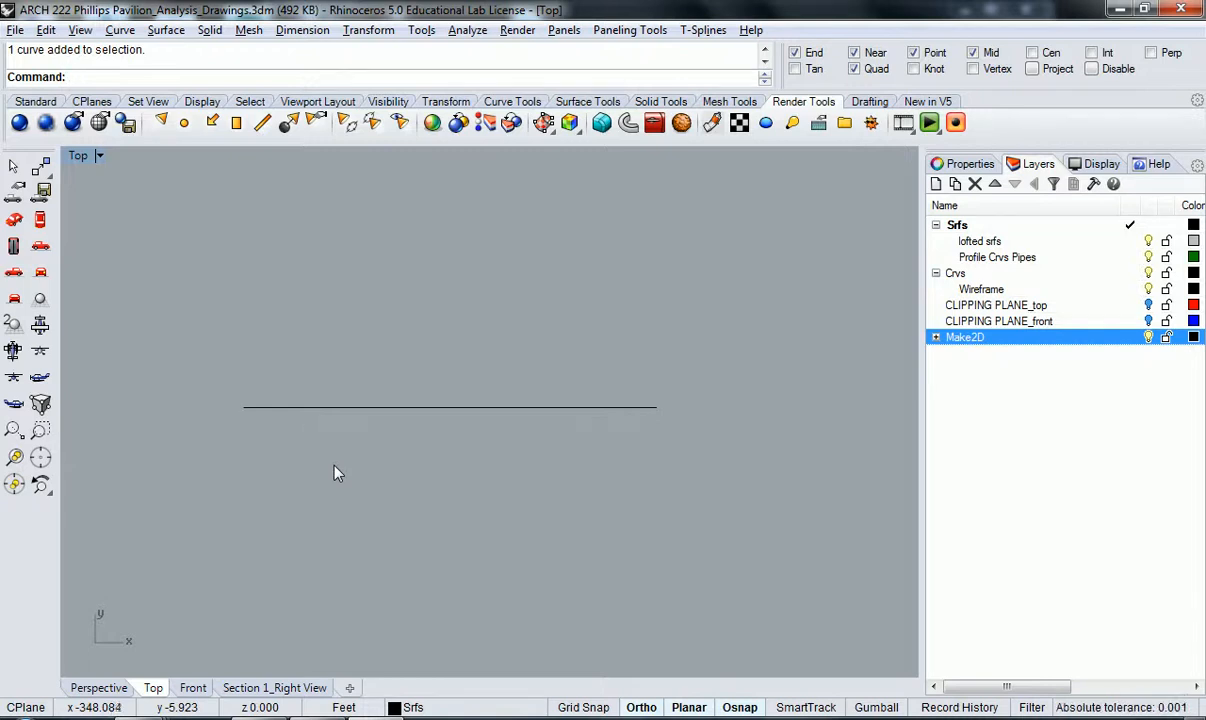
# - Scale the whole column of copied drawings from the reference lines' shared endpoint, using the 1-foot length as reference and the 1/16 inch length as target
pyautogui.scroll(-5, 401, 466)
pyautogui.scroll(10, 404, 474)
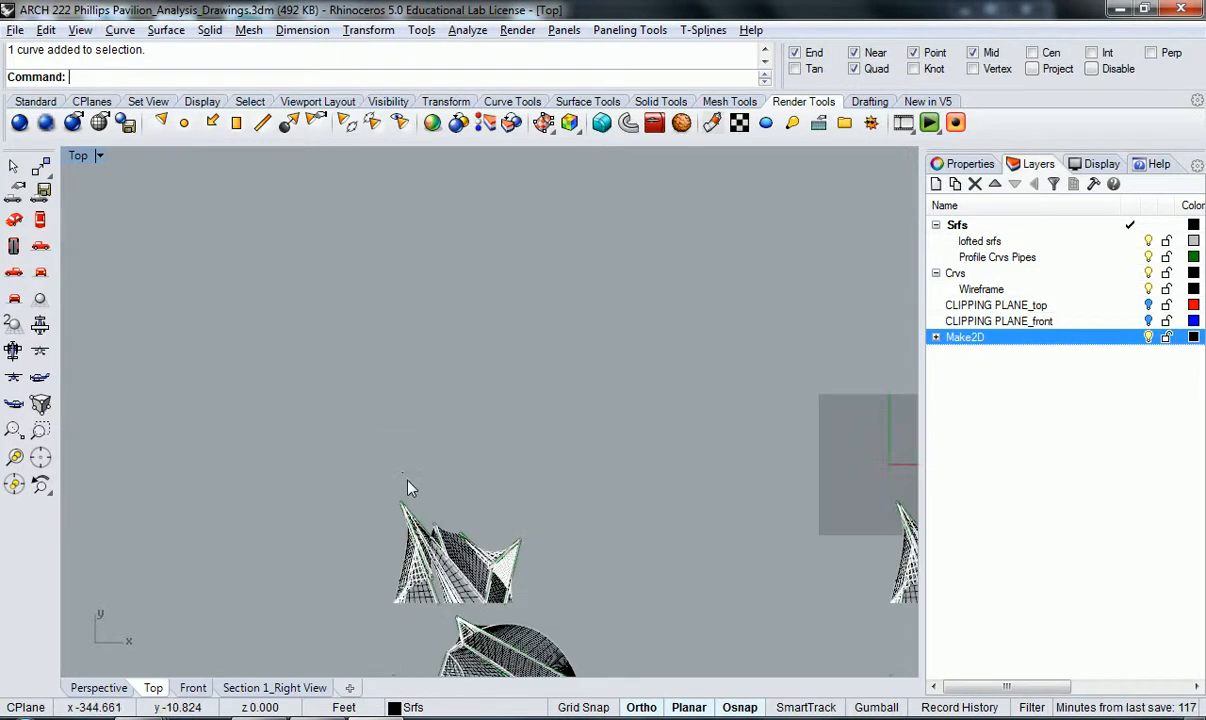
pyautogui.moveTo(485, 441); pyautogui.dragTo(481, 362, button='right')
pyautogui.moveTo(535, 603); pyautogui.dragTo(452, 472)
pyautogui.moveTo(398, 218); pyautogui.dragTo(396, 197)
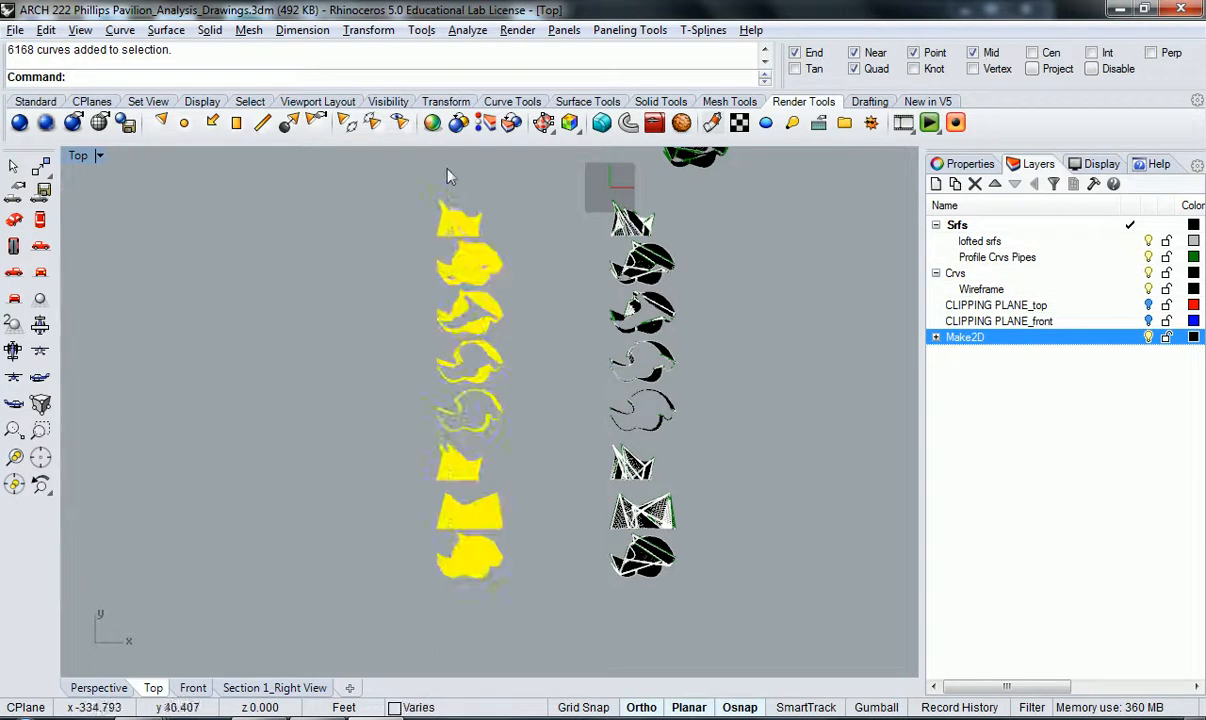
pyautogui.scroll(14, 440, 184)
pyautogui.scroll(20, 447, 225)
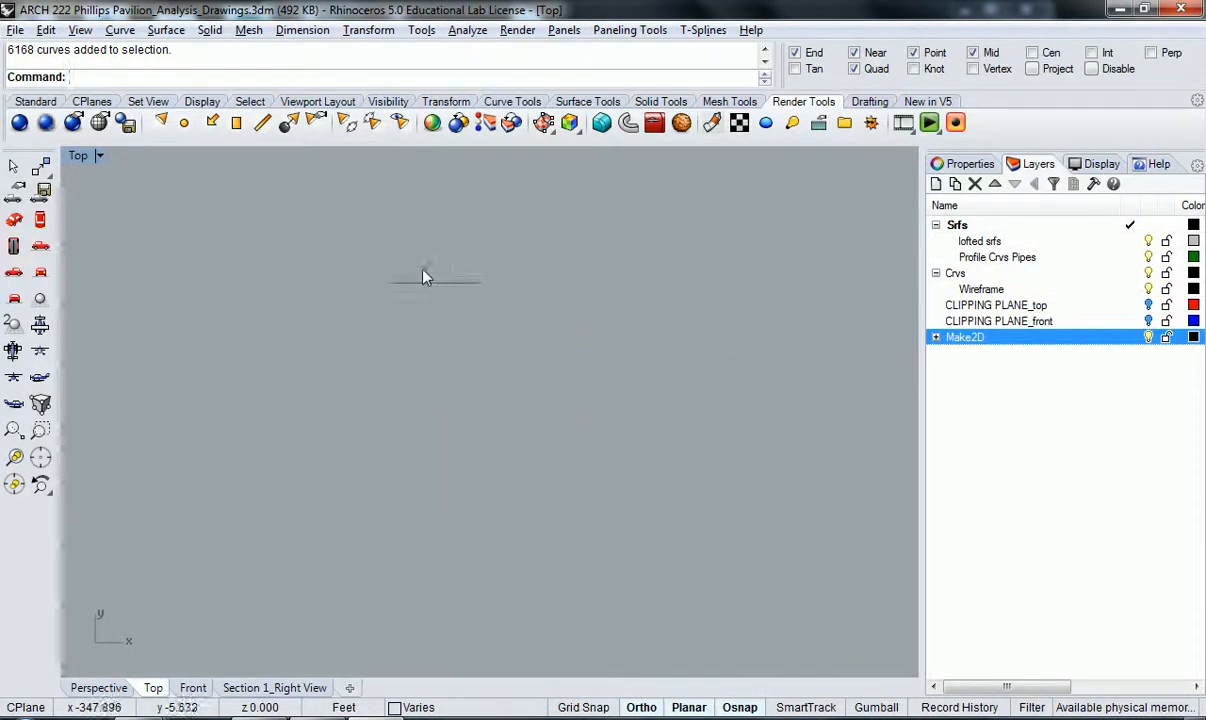
pyautogui.write('Scale')
pyautogui.press('Return')
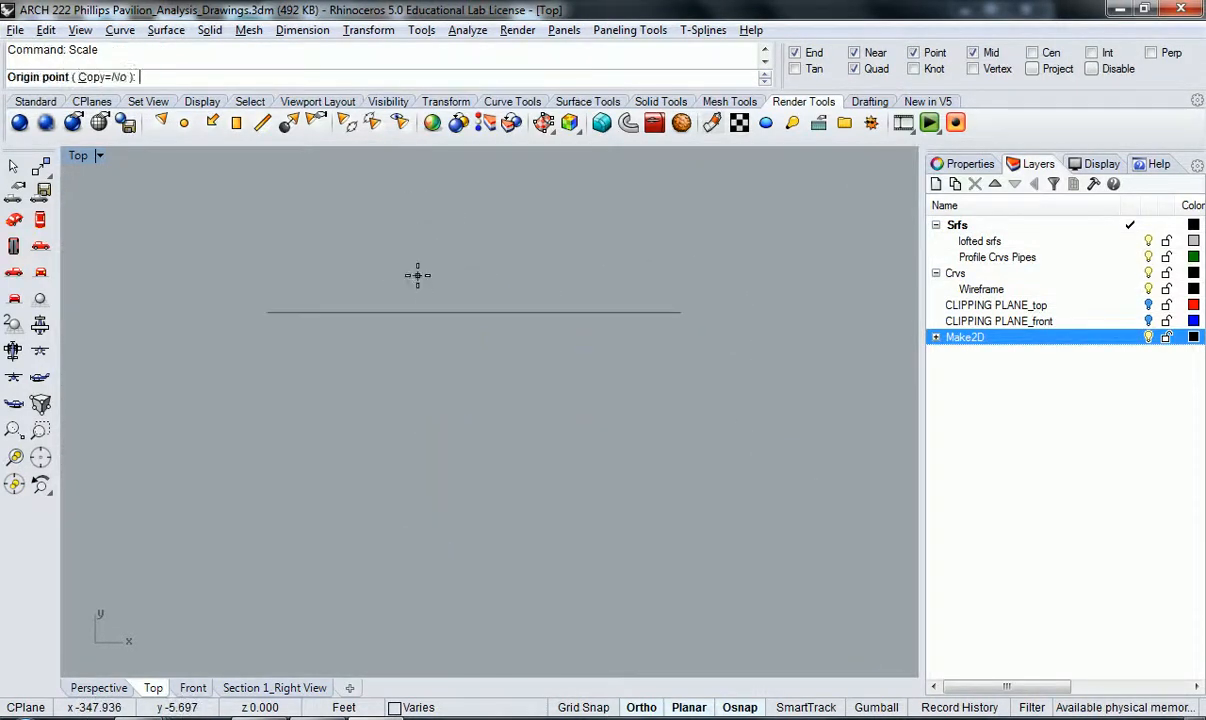
pyautogui.scroll(3, 309, 269)
pyautogui.scroll(10, 252, 445)
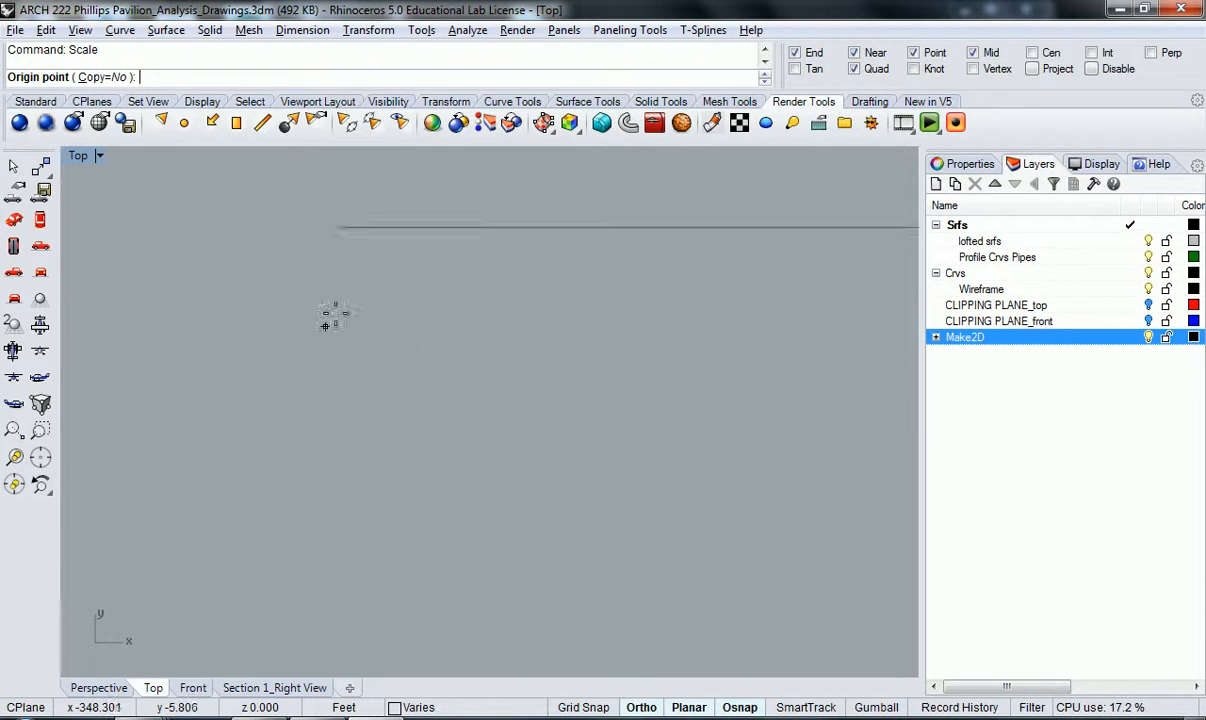
pyautogui.click(347, 202)
pyautogui.scroll(-6, 395, 277)
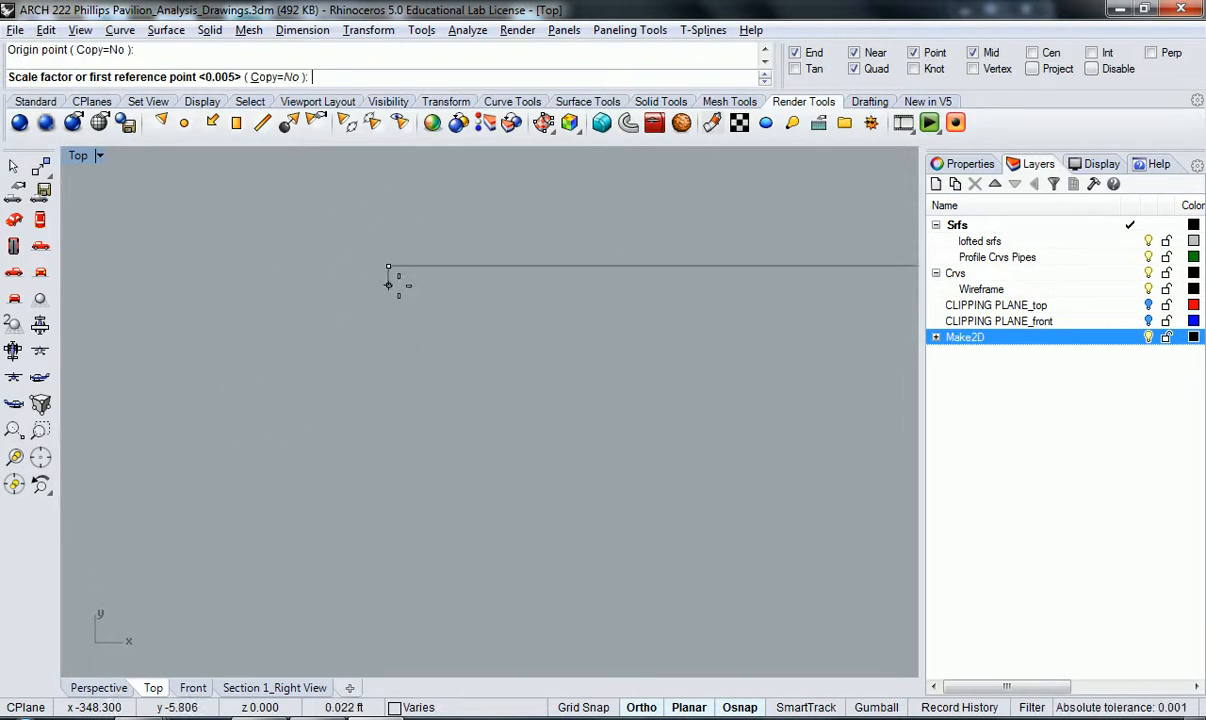
pyautogui.click(704, 287)
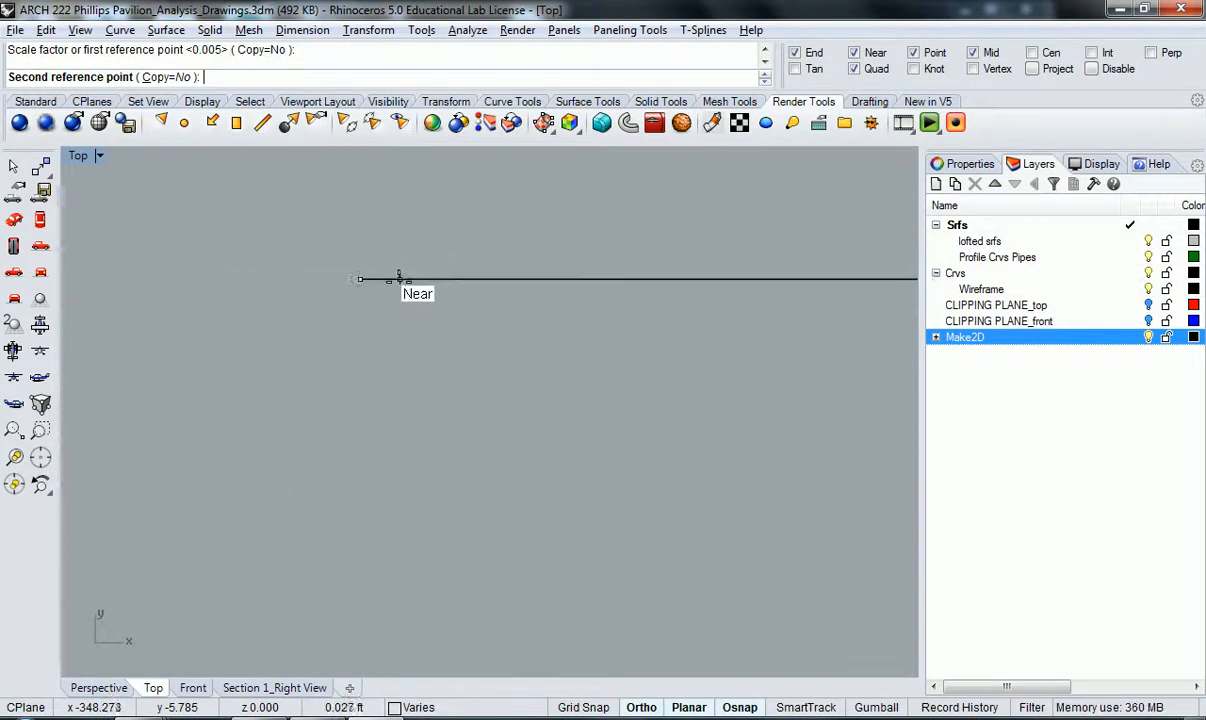
pyautogui.click(309, 272)
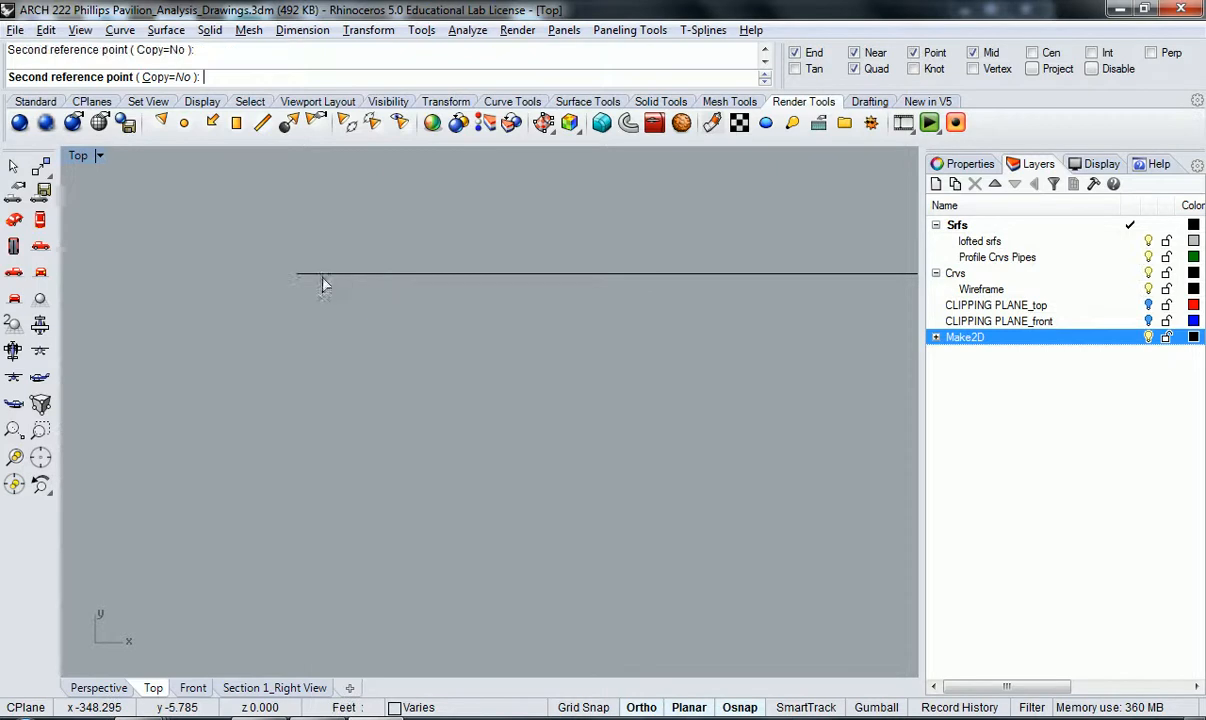
pyautogui.scroll(-2, 335, 308)
pyautogui.scroll(-10, 335, 312)
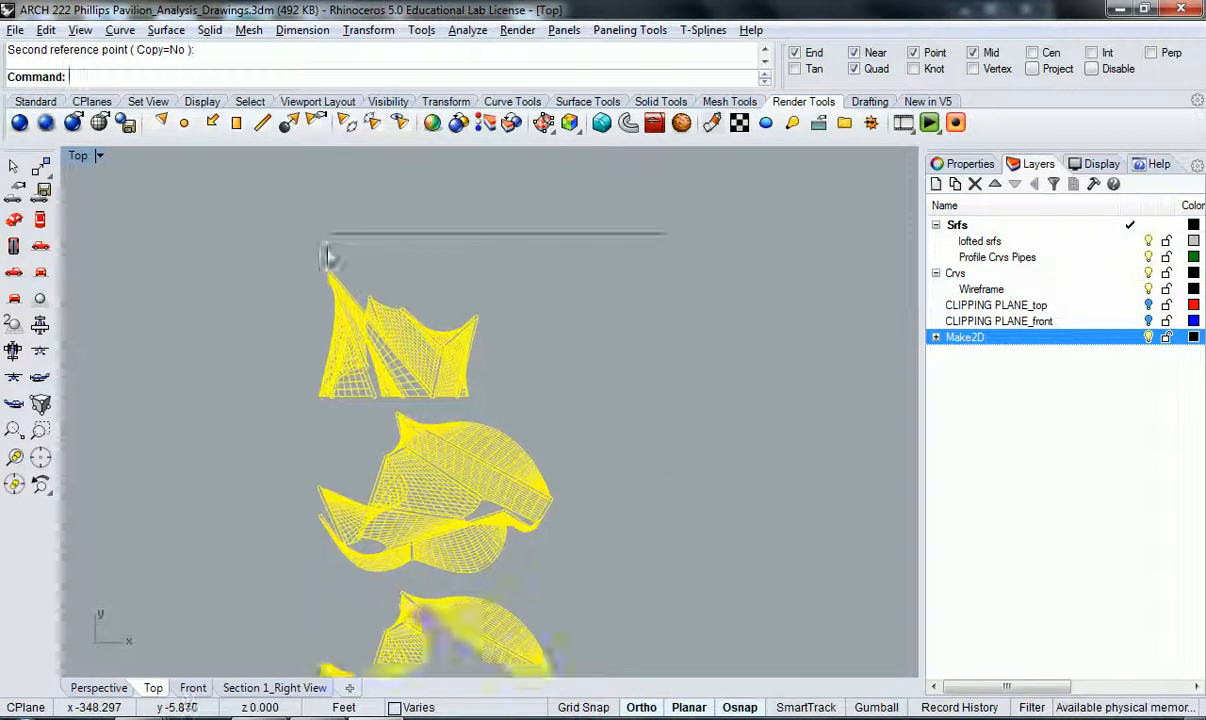
# - Delete the reference lines above the scaled drawings
pyautogui.scroll(5, 358, 260)
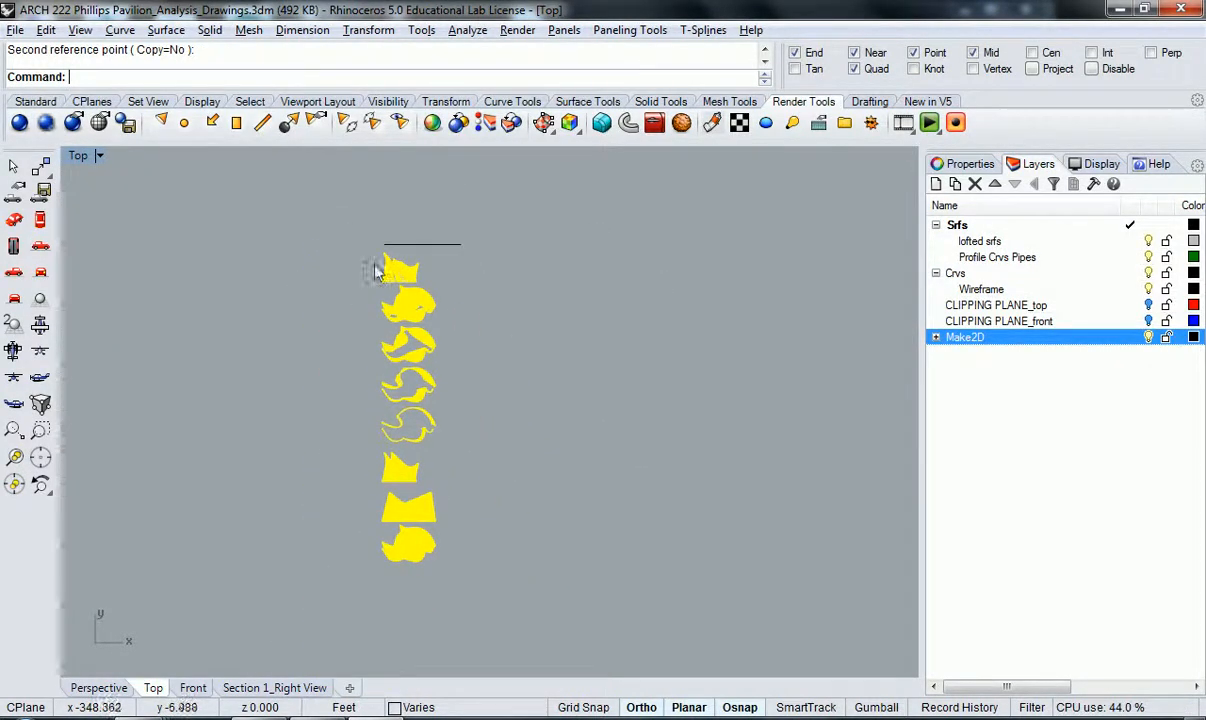
pyautogui.click(460, 258)
pyautogui.scroll(3, 470, 264)
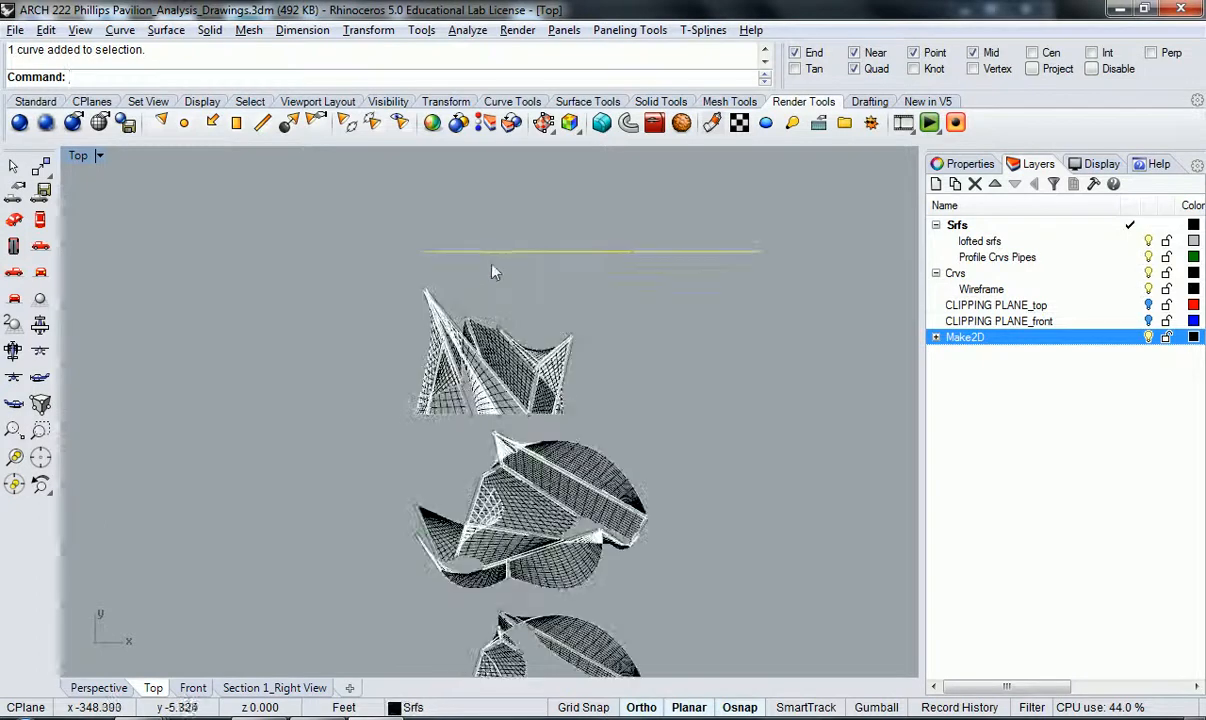
pyautogui.click(411, 249)
pyautogui.press('Delete')
# - Move all the scaled drawings from a point at the lower left of the lowest plan to the origin 0,0,0, and deselect them
pyautogui.scroll(-10, 441, 270)
pyautogui.scroll(6, 476, 390)
pyautogui.scroll(-10, 481, 357)
pyautogui.scroll(-8, 458, 345)
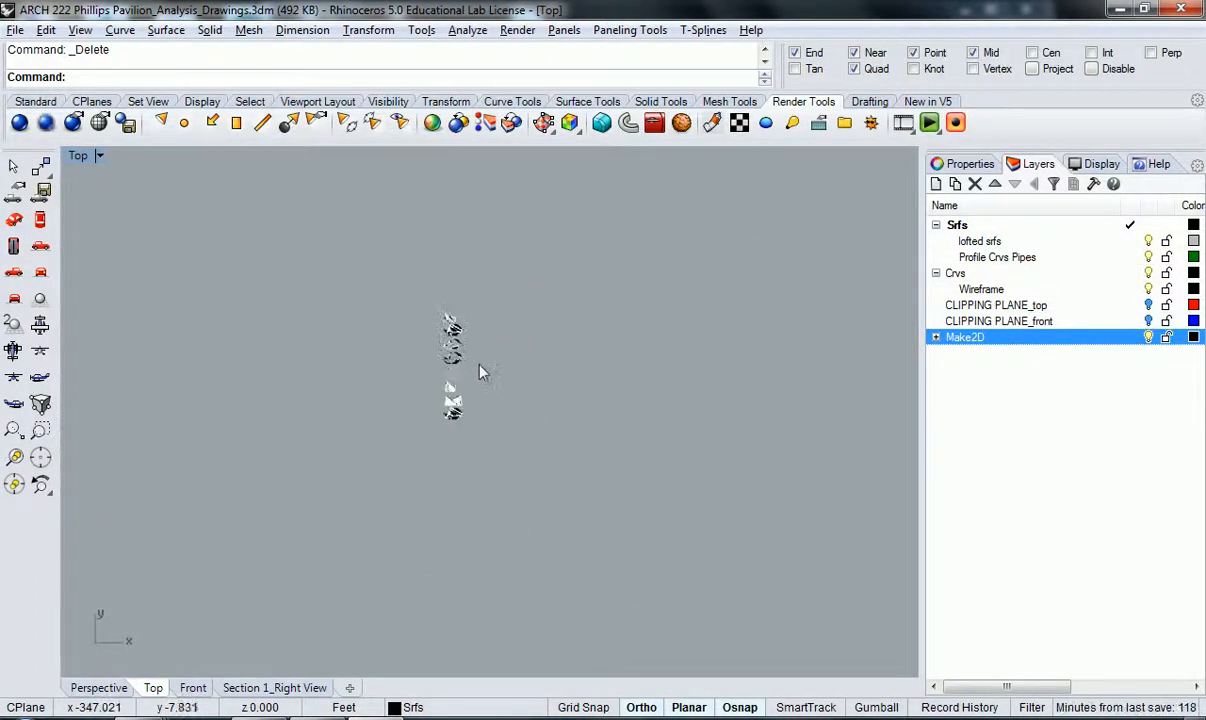
pyautogui.moveTo(388, 410); pyautogui.dragTo(266, 278)
pyautogui.scroll(15, 308, 345)
pyautogui.write('m')
pyautogui.press('Return')
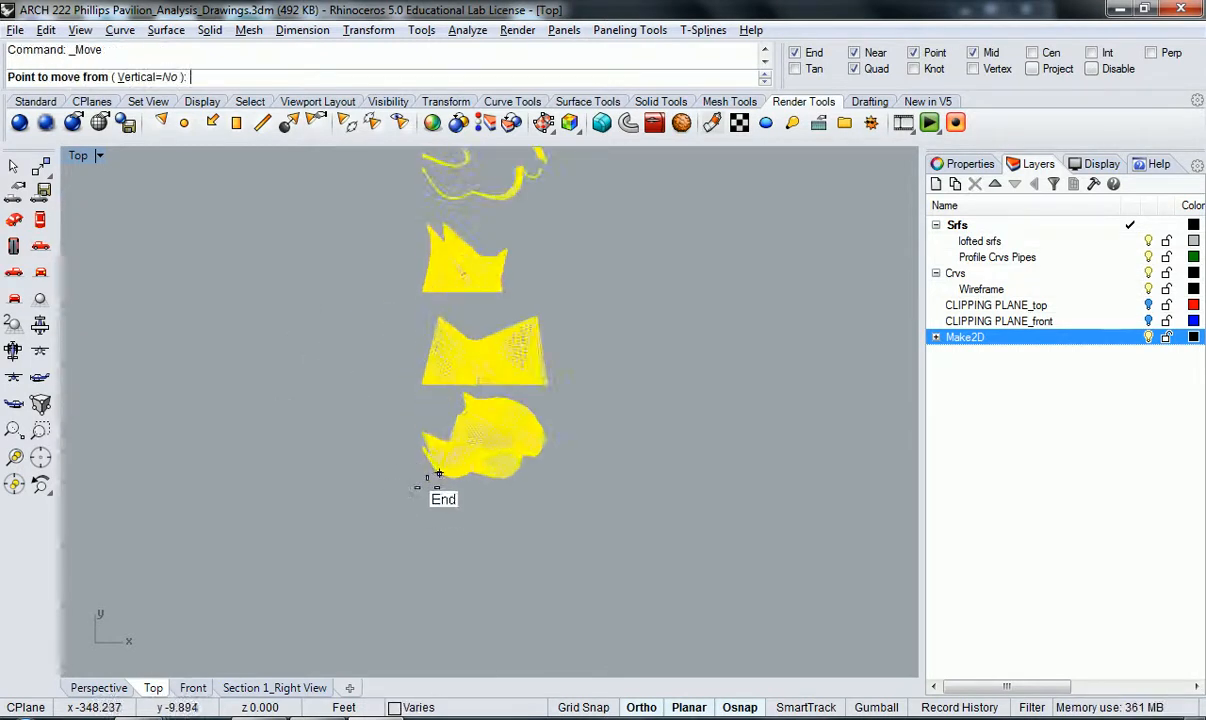
pyautogui.click(423, 485)
pyautogui.write('0.')
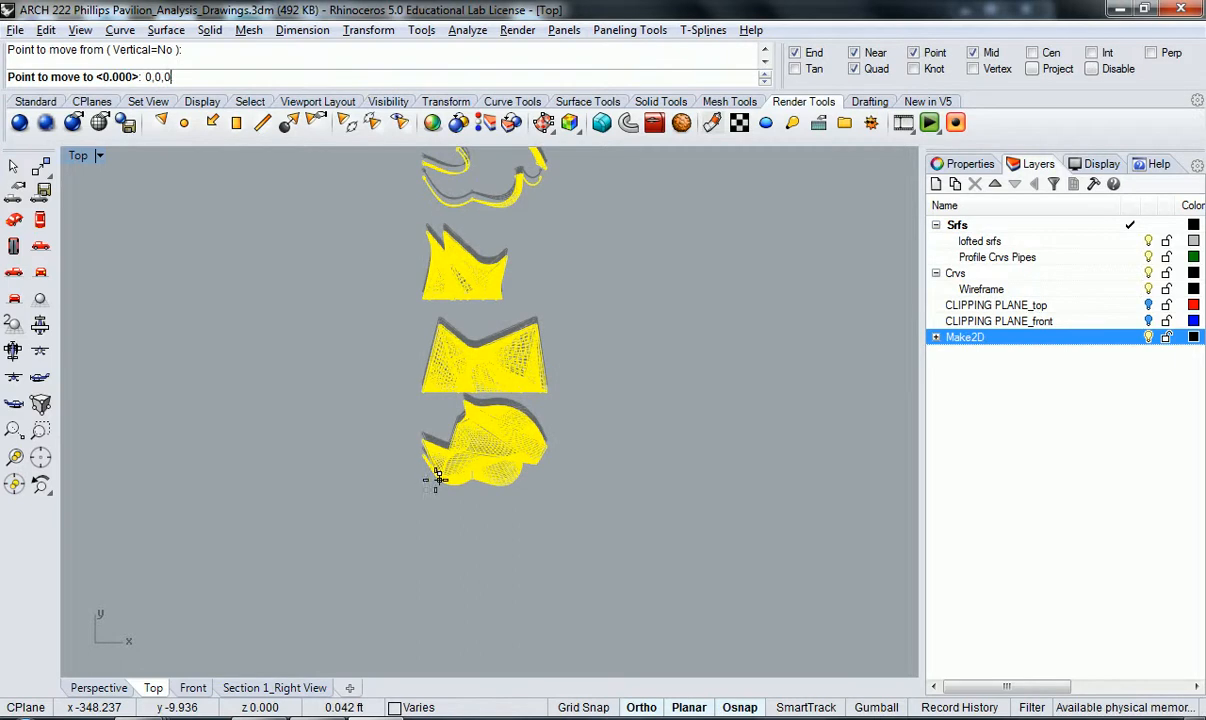
pyautogui.write('0,0')
pyautogui.press('Return')
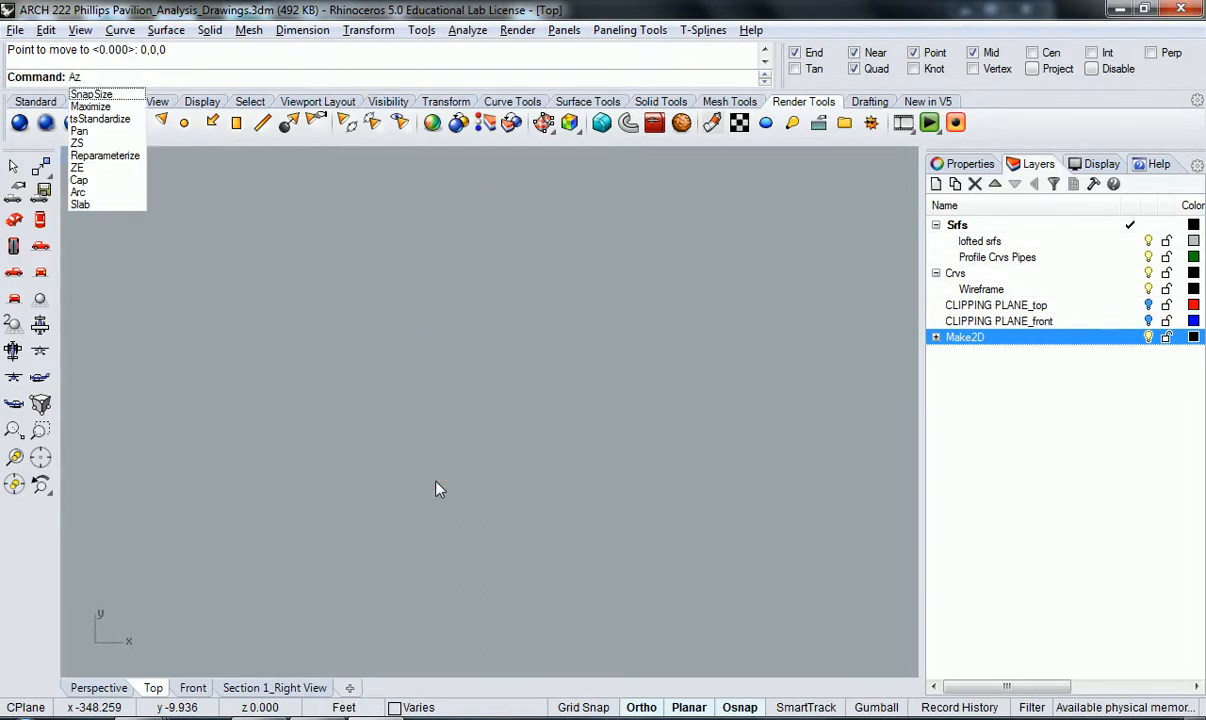
pyautogui.press('Escape')
pyautogui.write('Z')
pyautogui.press('Return')
pyautogui.write('s')
pyautogui.press('Return')
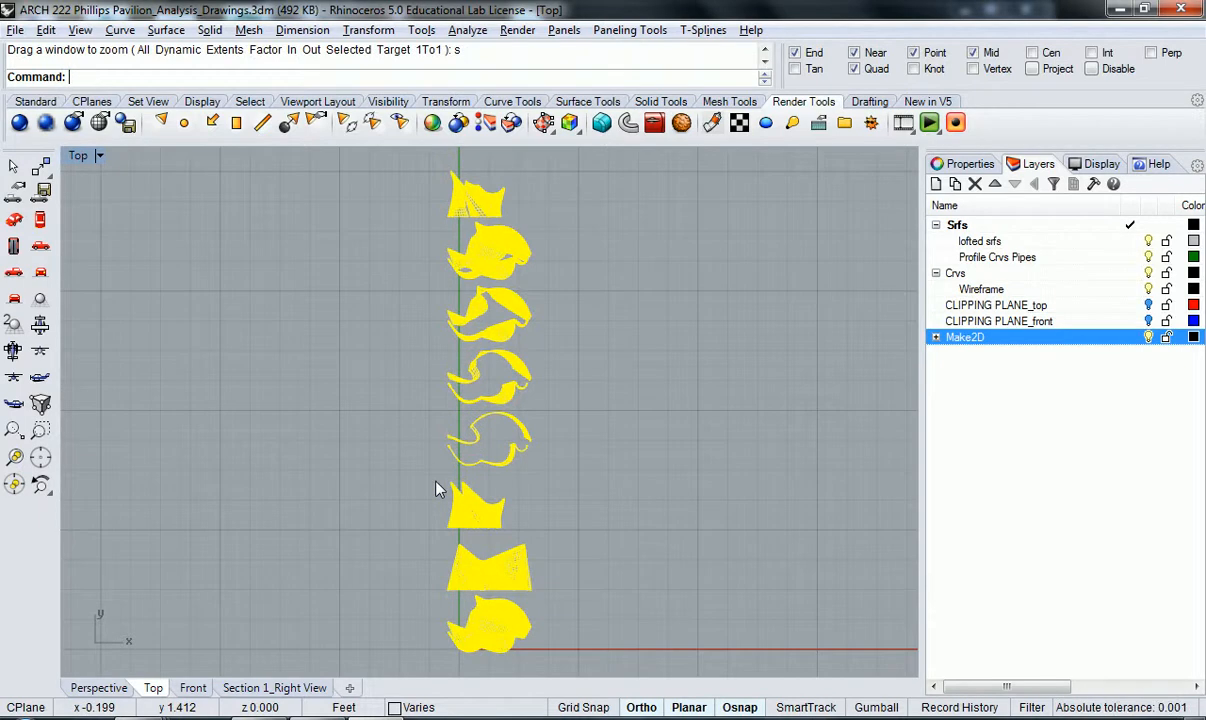
pyautogui.click(571, 465)
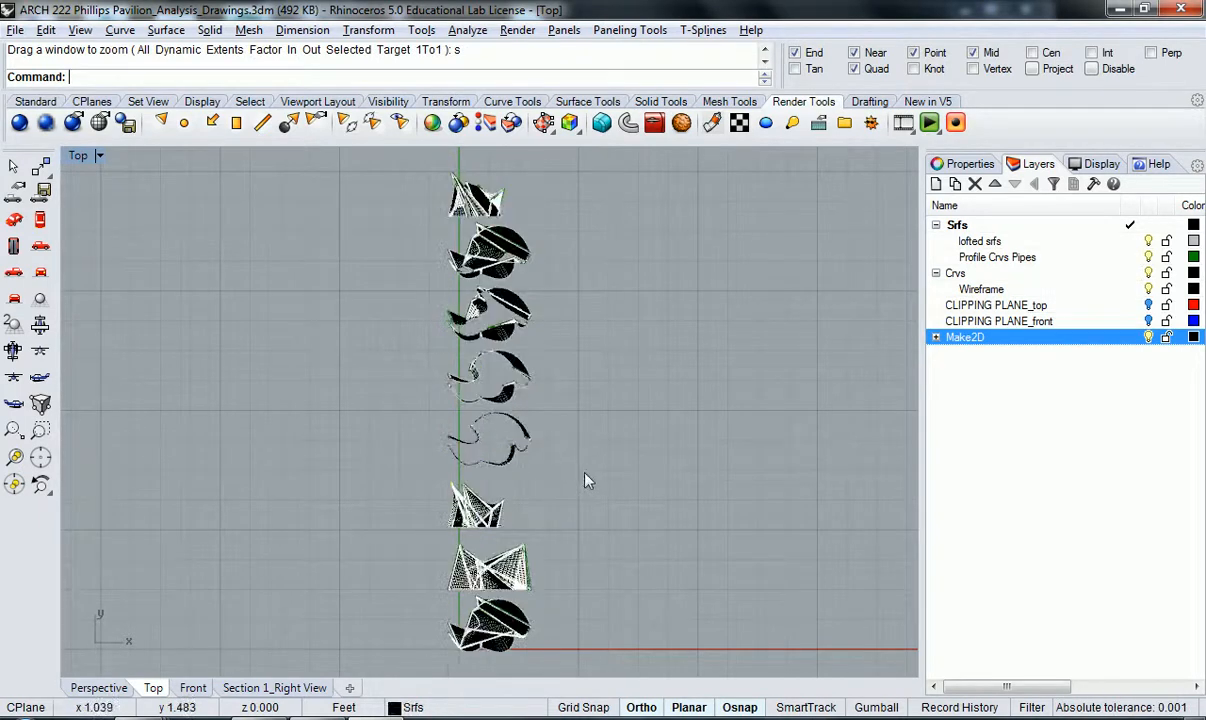
pyautogui.scroll(-6, 600, 471)
pyautogui.moveTo(625, 470); pyautogui.dragTo(498, 437, button='right')
pyautogui.write('Rectangle')
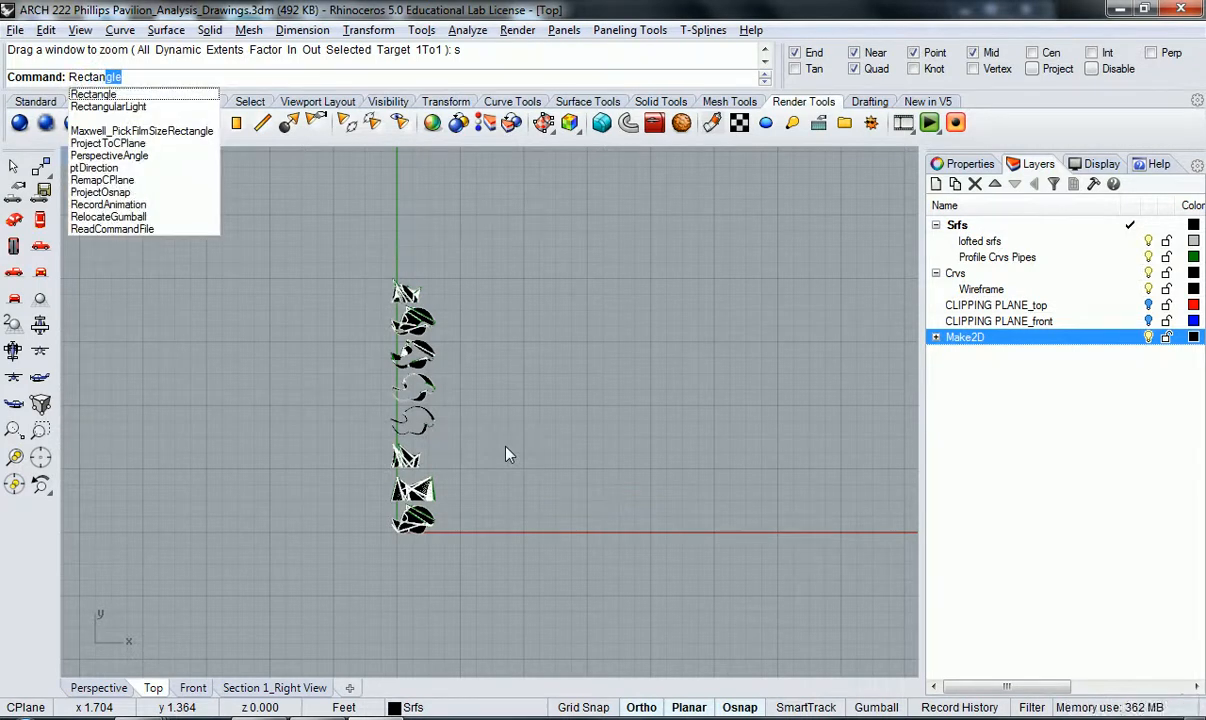
pyautogui.press('Return')
pyautogui.press('BackSpace')
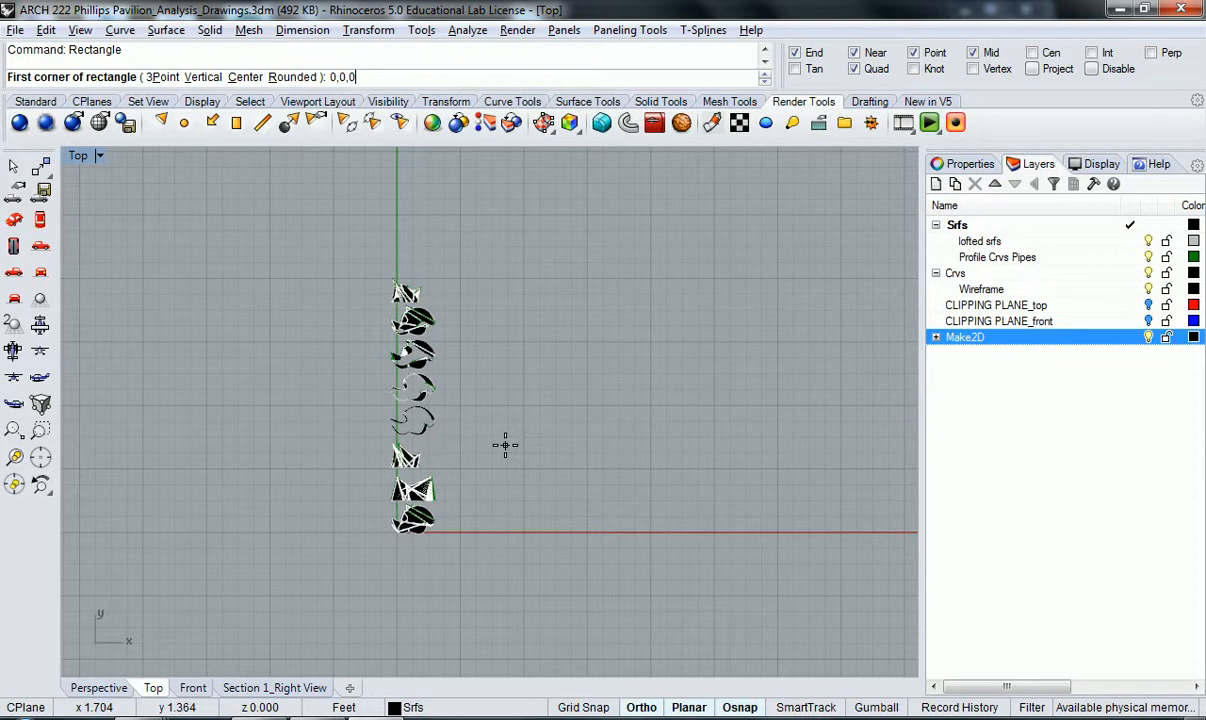
pyautogui.write(',0,0')
pyautogui.press('Return')
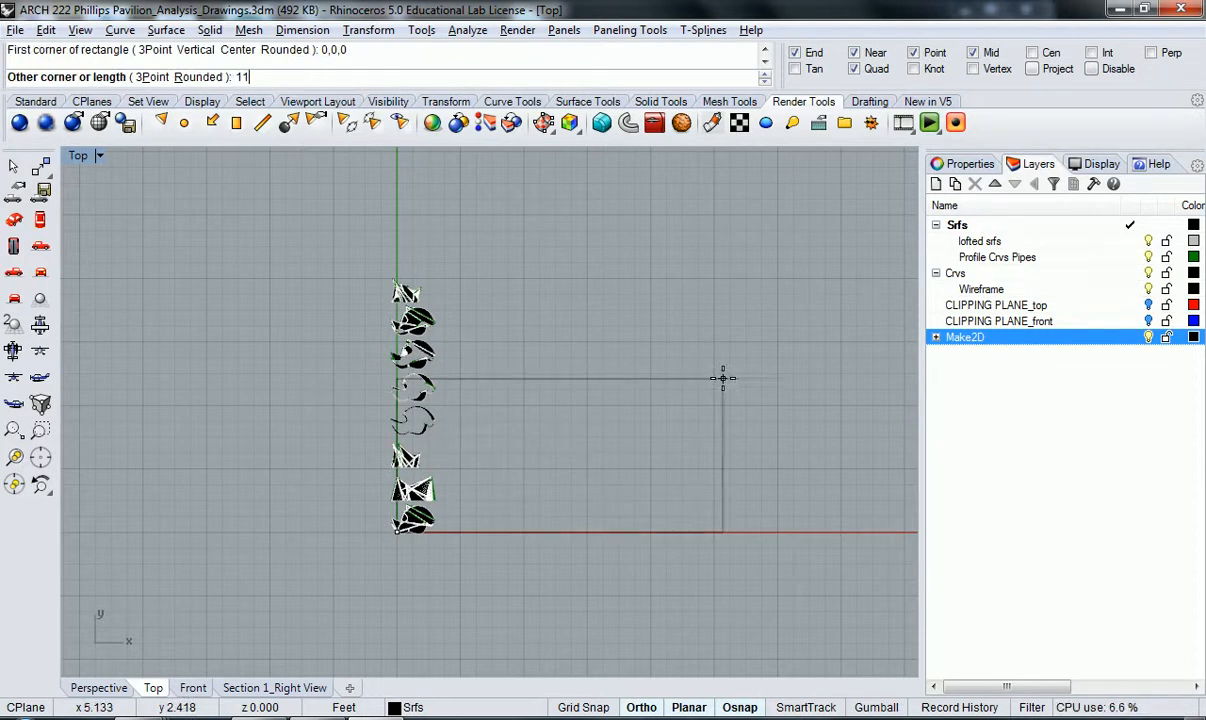
pyautogui.write('11')
pyautogui.press('Return')
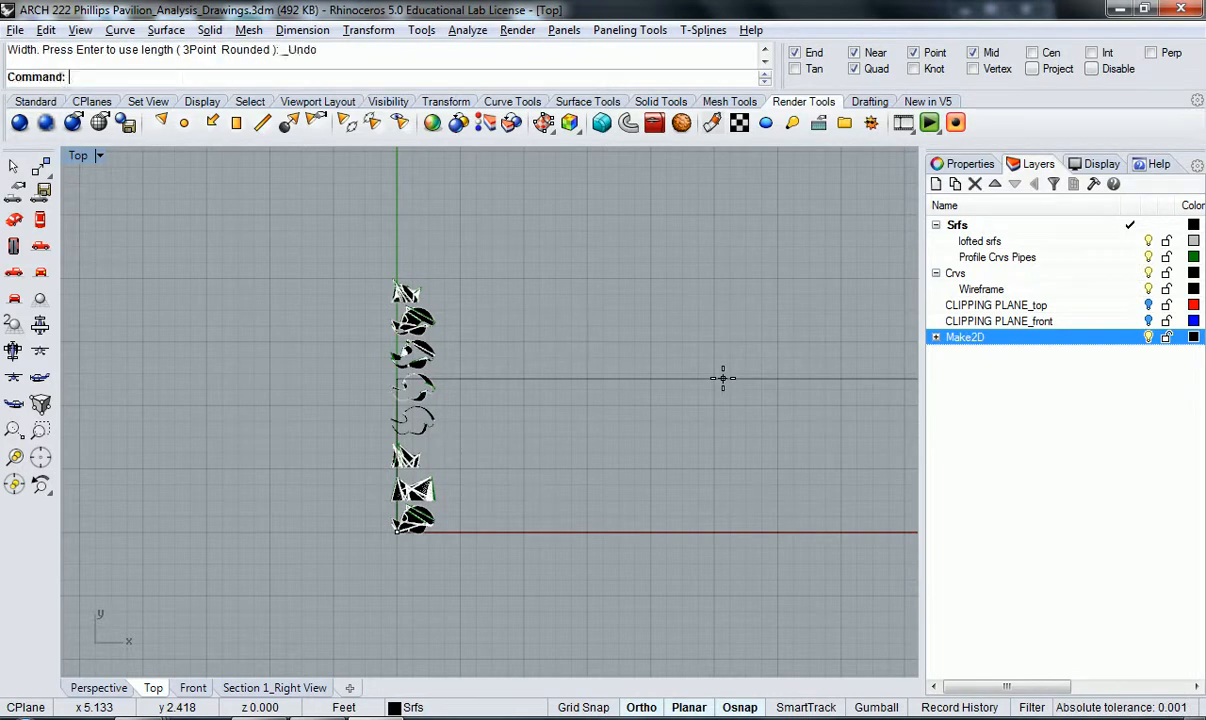
pyautogui.scroll(-5, 636, 376)
pyautogui.click(645, 417)
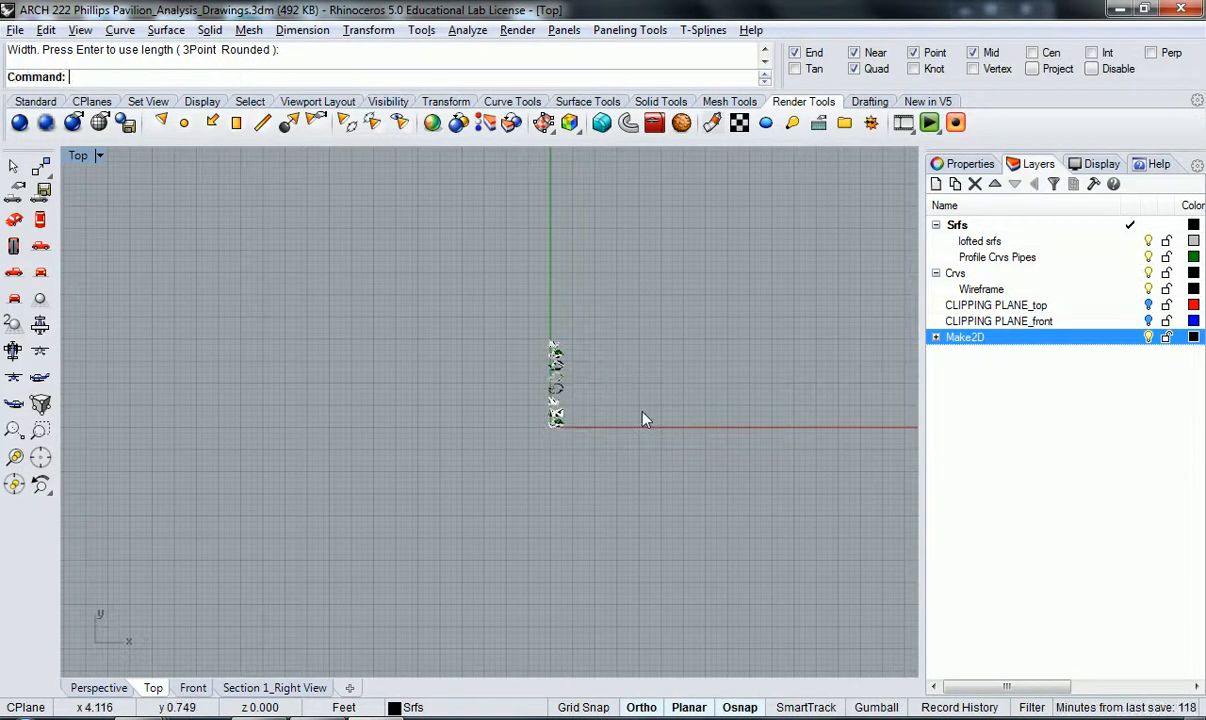
# - Draw an 11 by 17 inch sheet rectangle with its first corner at 0,0,0
pyautogui.scroll(3, 624, 420)
pyautogui.press('Return')
pyautogui.write('0,0,0')
pyautogui.press('Return')
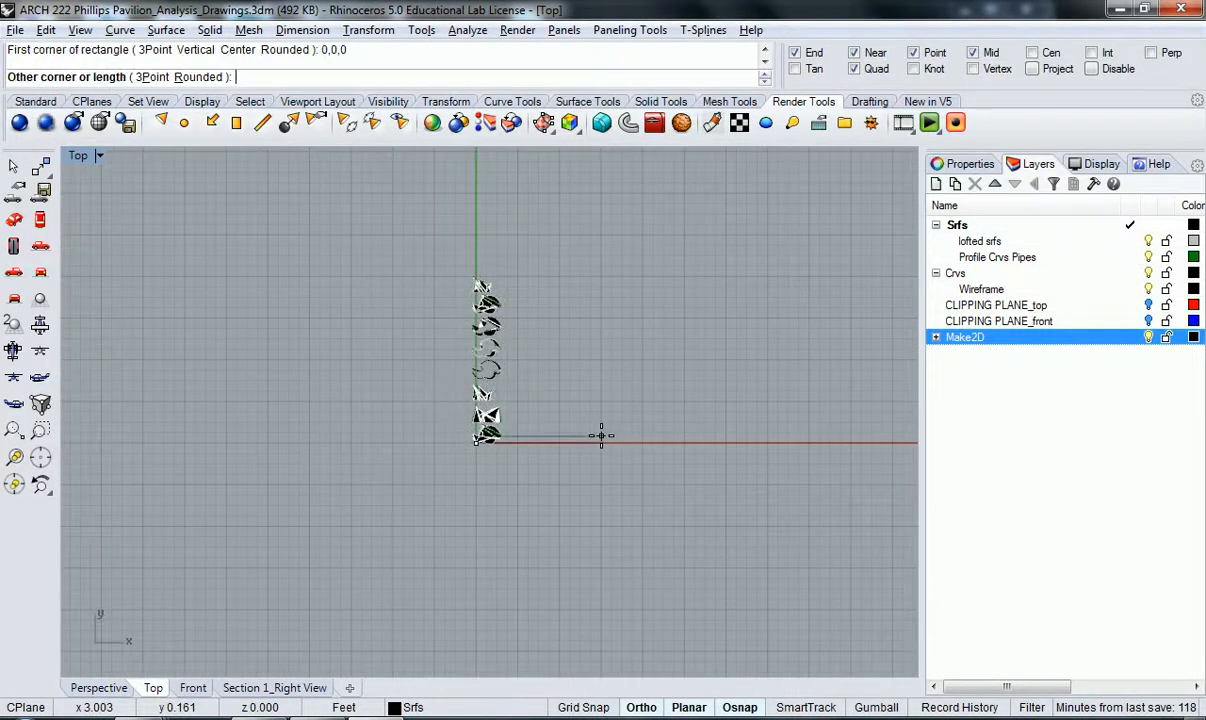
pyautogui.write('11"')
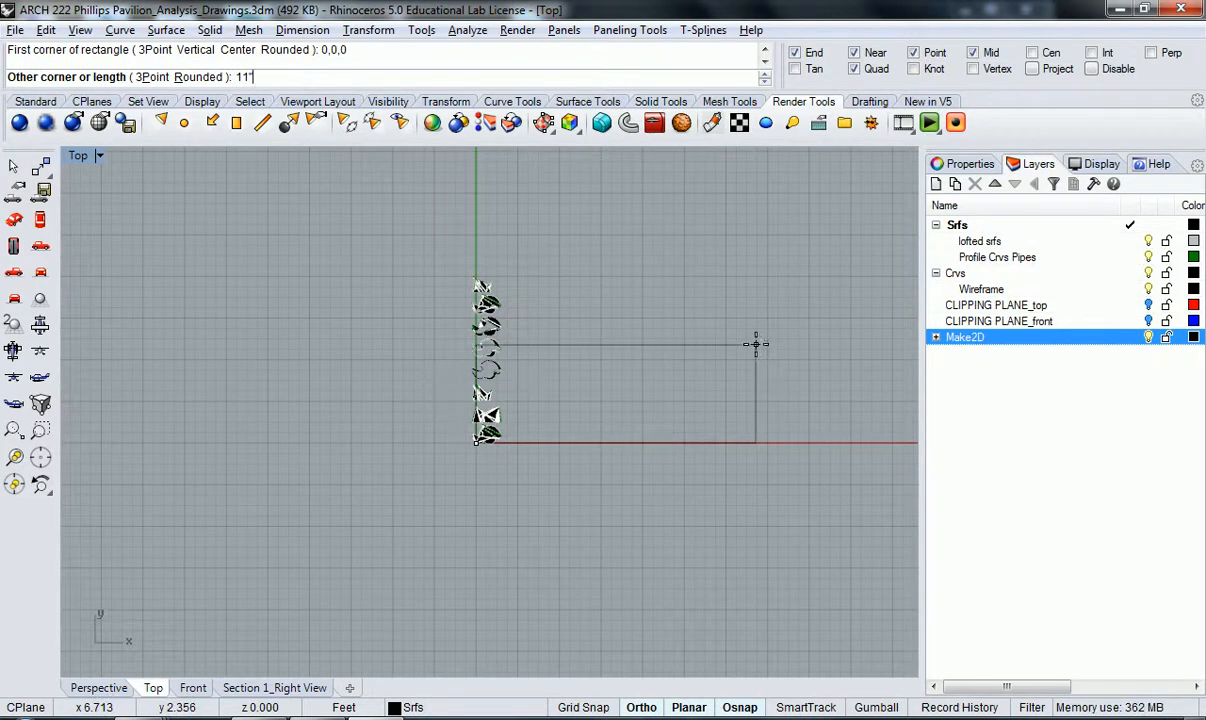
pyautogui.press('Return')
pyautogui.write('17"')
pyautogui.press('Return')
pyautogui.scroll(2, 480, 430)
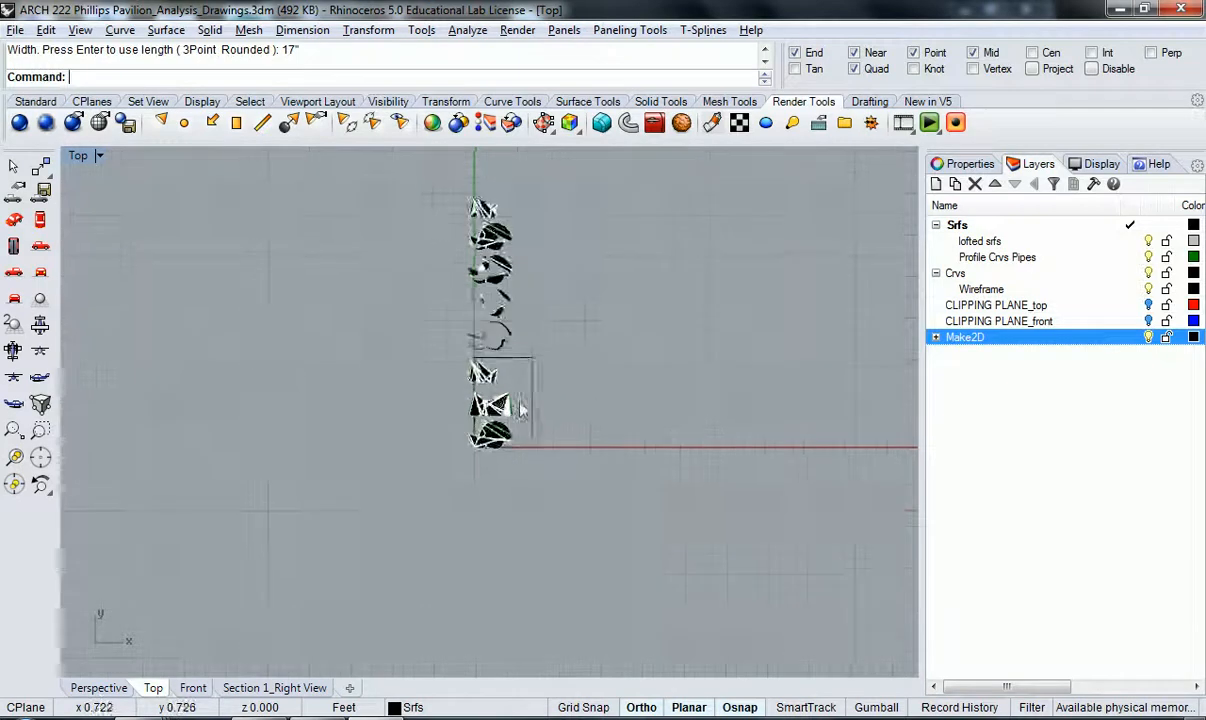
# - Rotate the 11 by 17 inch sheet rectangle 90 degrees clockwise about its lower-right corner into landscape orientation and deselect it
pyautogui.scroll(6, 506, 403)
pyautogui.click(565, 341)
pyautogui.scroll(-4, 543, 337)
pyautogui.scroll(1, 543, 337)
pyautogui.write('Rotate')
pyautogui.press('Return')
pyautogui.click(585, 479)
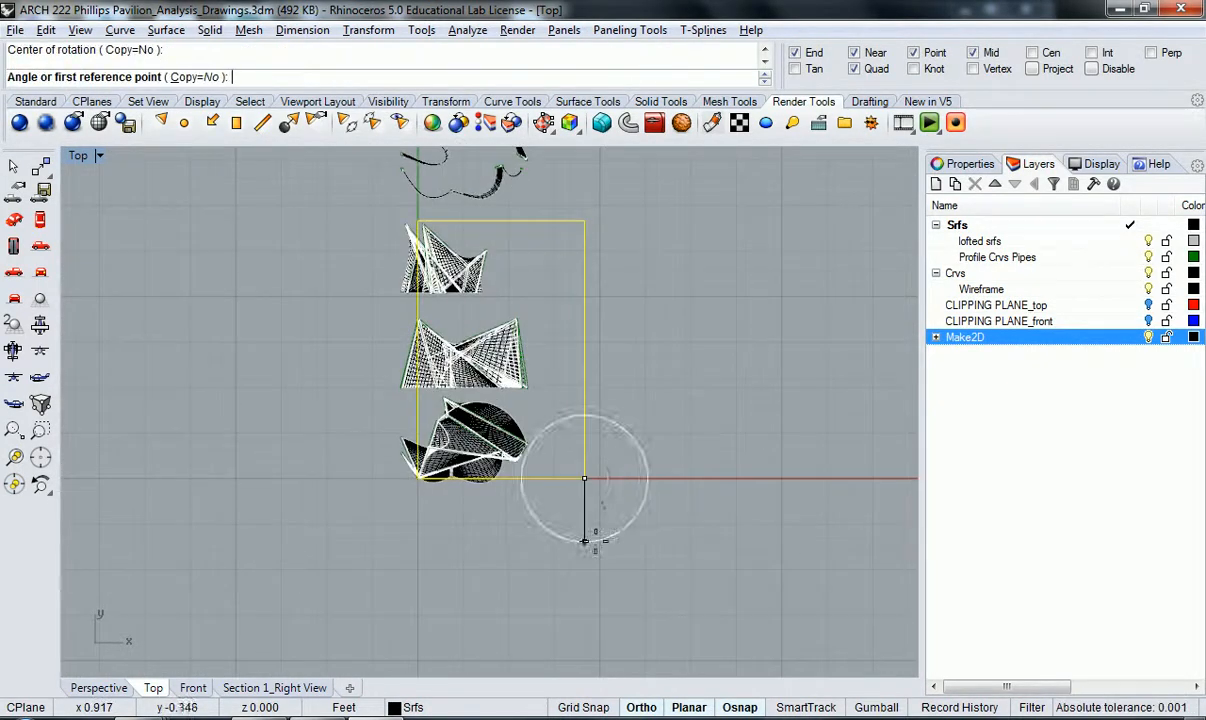
pyautogui.click(603, 194)
pyautogui.click(753, 453)
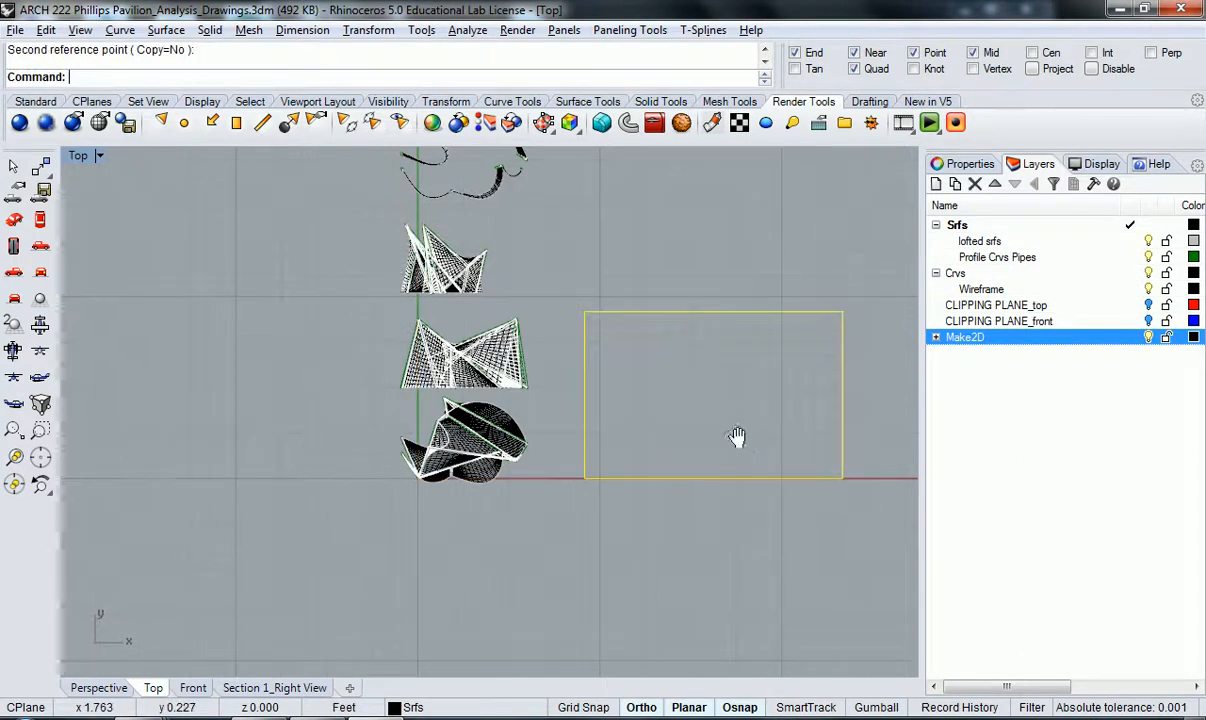
pyautogui.moveTo(753, 453); pyautogui.dragTo(622, 450, button='right')
pyautogui.press('Escape')
# - Measure the landscape sheet rectangle's long upper edge and its short right edge
pyautogui.write('Distance')
pyautogui.press('Return')
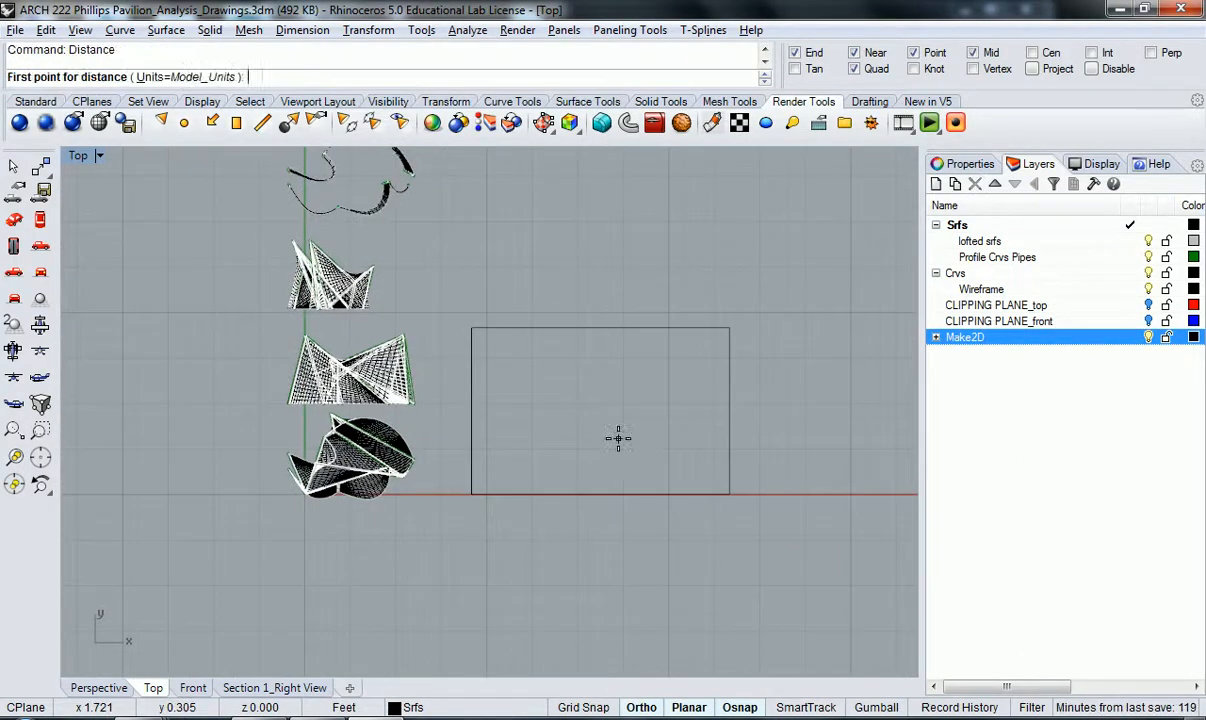
pyautogui.click(729, 328)
pyautogui.click(472, 328)
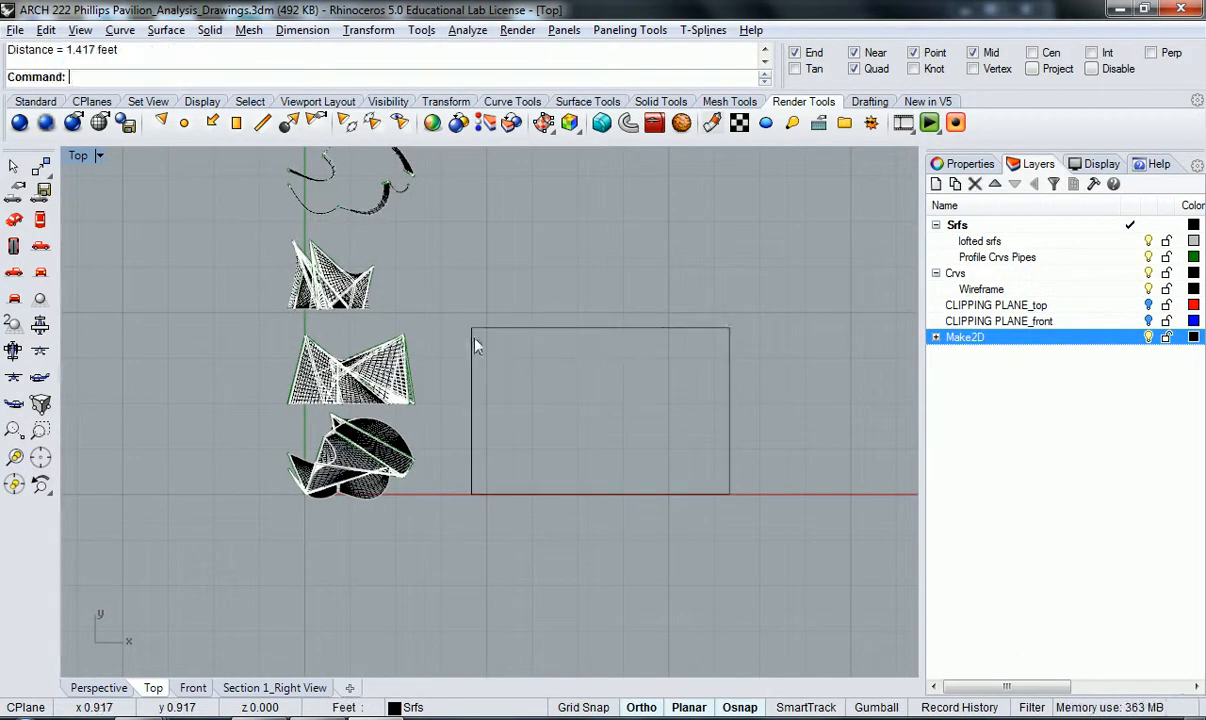
pyautogui.press('Return')
pyautogui.click(729, 328)
pyautogui.click(729, 493)
# - Scale the entire column of drawings by a factor of 0.5 from the origin 0,0,0, leaving out the sheet rectangle
pyautogui.moveTo(404, 489); pyautogui.dragTo(519, 551, button='right')
pyautogui.scroll(5, 519, 551)
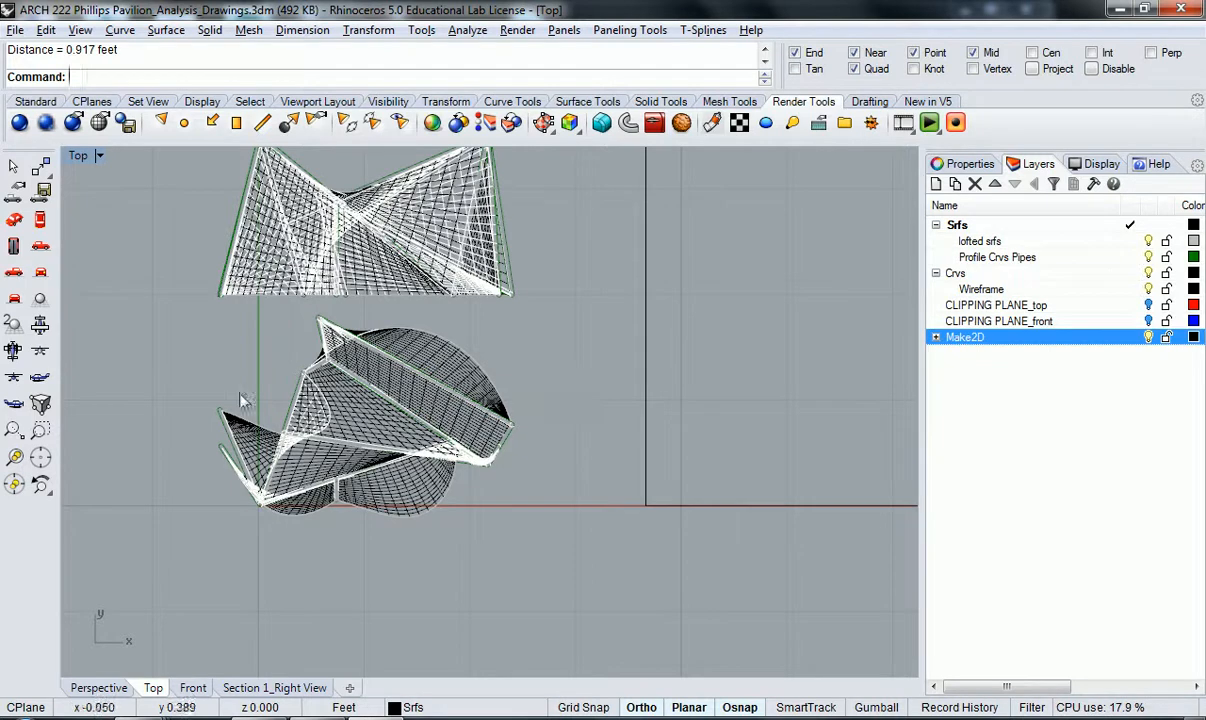
pyautogui.scroll(-7, 590, 406)
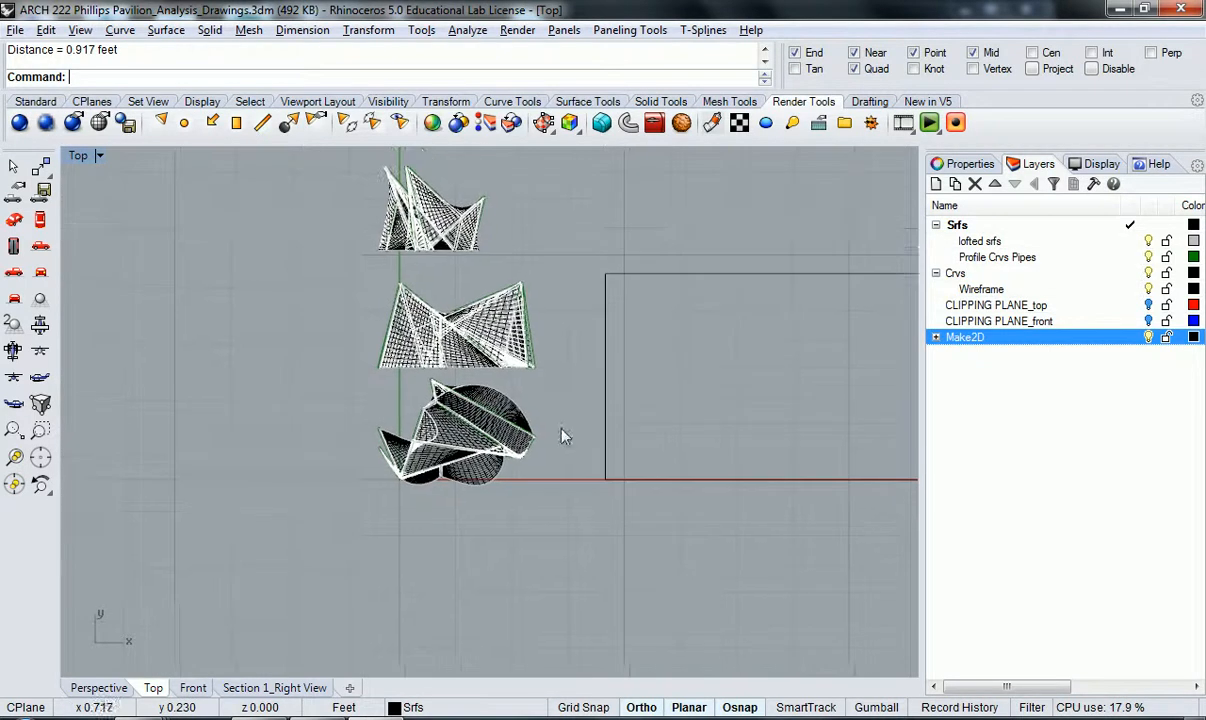
pyautogui.moveTo(568, 460); pyautogui.dragTo(565, 496, button='right')
pyautogui.scroll(-2, 565, 496)
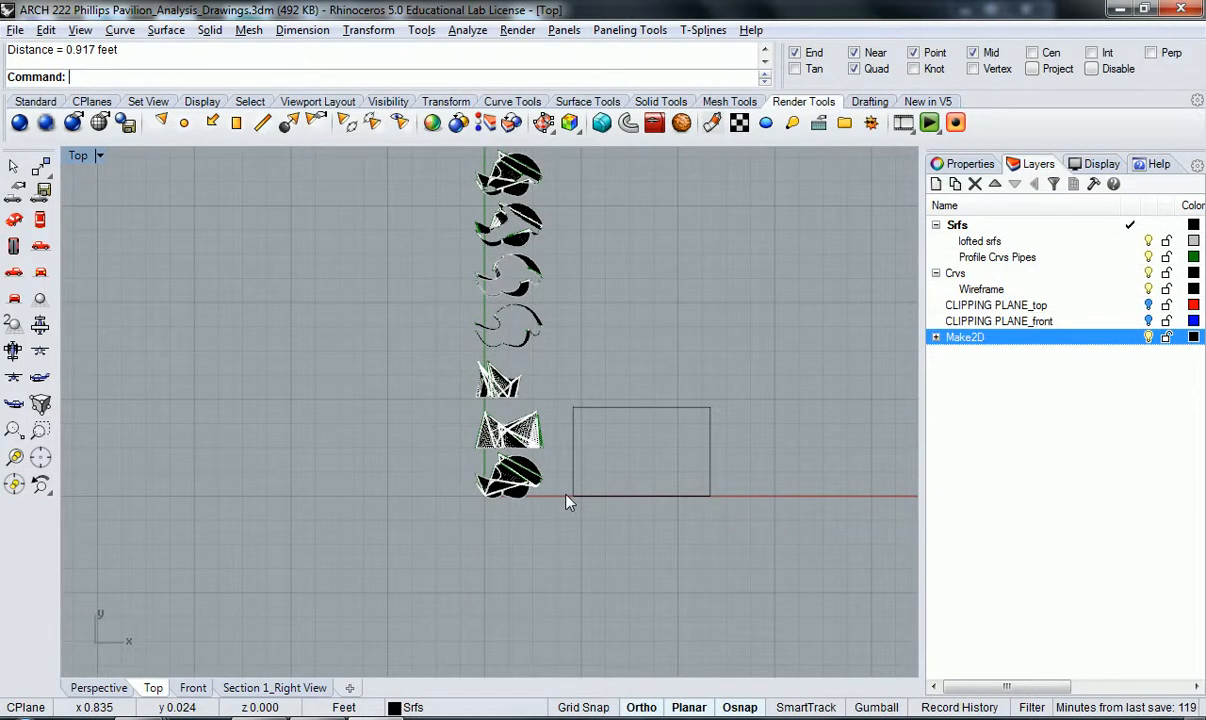
pyautogui.scroll(-2, 552, 339)
pyautogui.moveTo(552, 339); pyautogui.dragTo(555, 393, button='right')
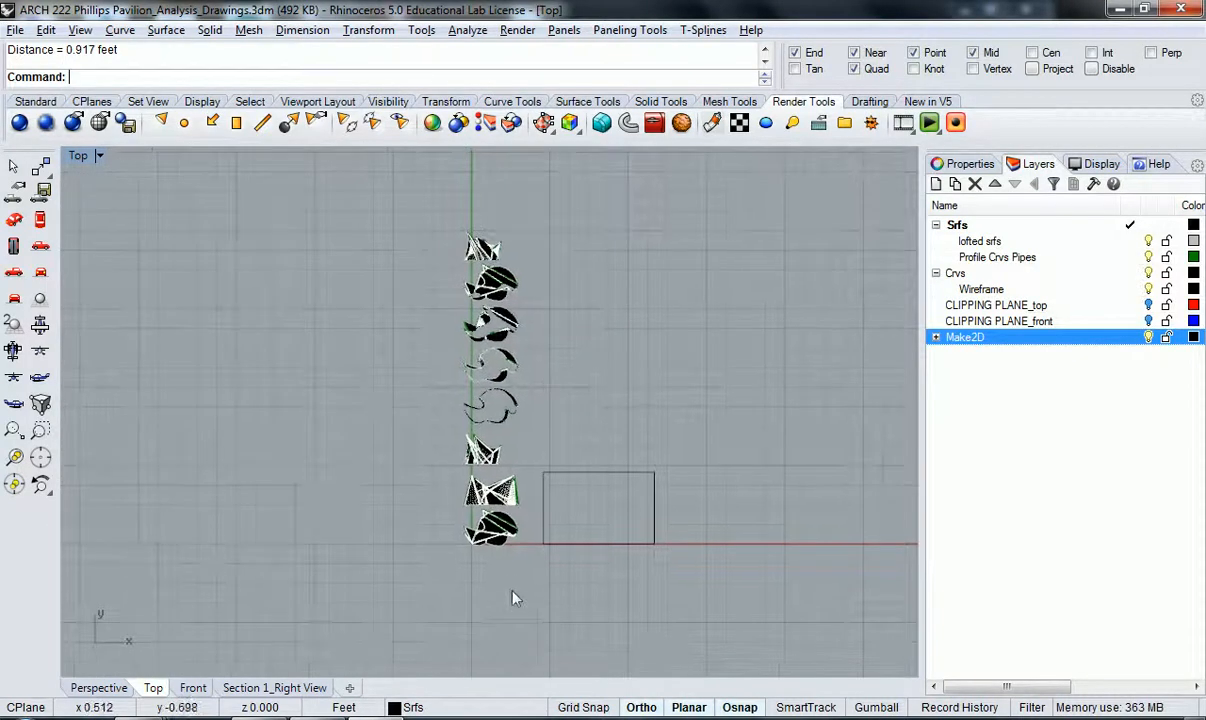
pyautogui.hotkey('ctrl', 'a')
pyautogui.write('Scale')
pyautogui.press('Return')
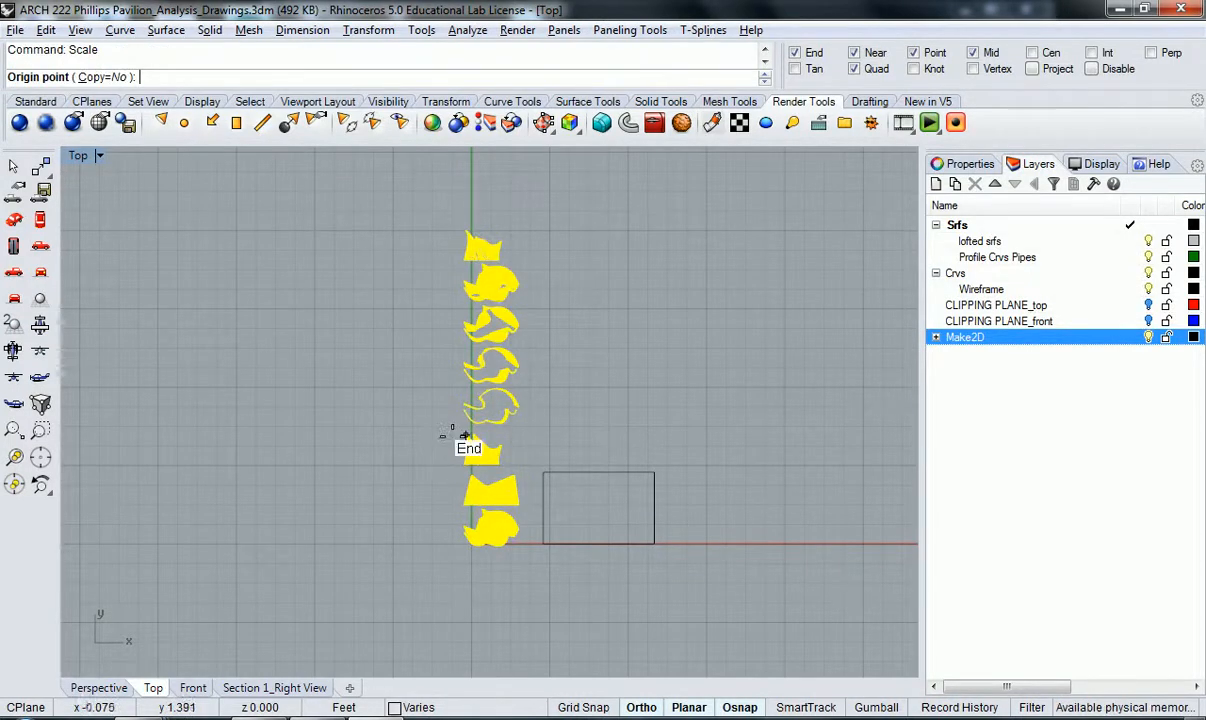
pyautogui.write('0,0,0')
pyautogui.press('Return')
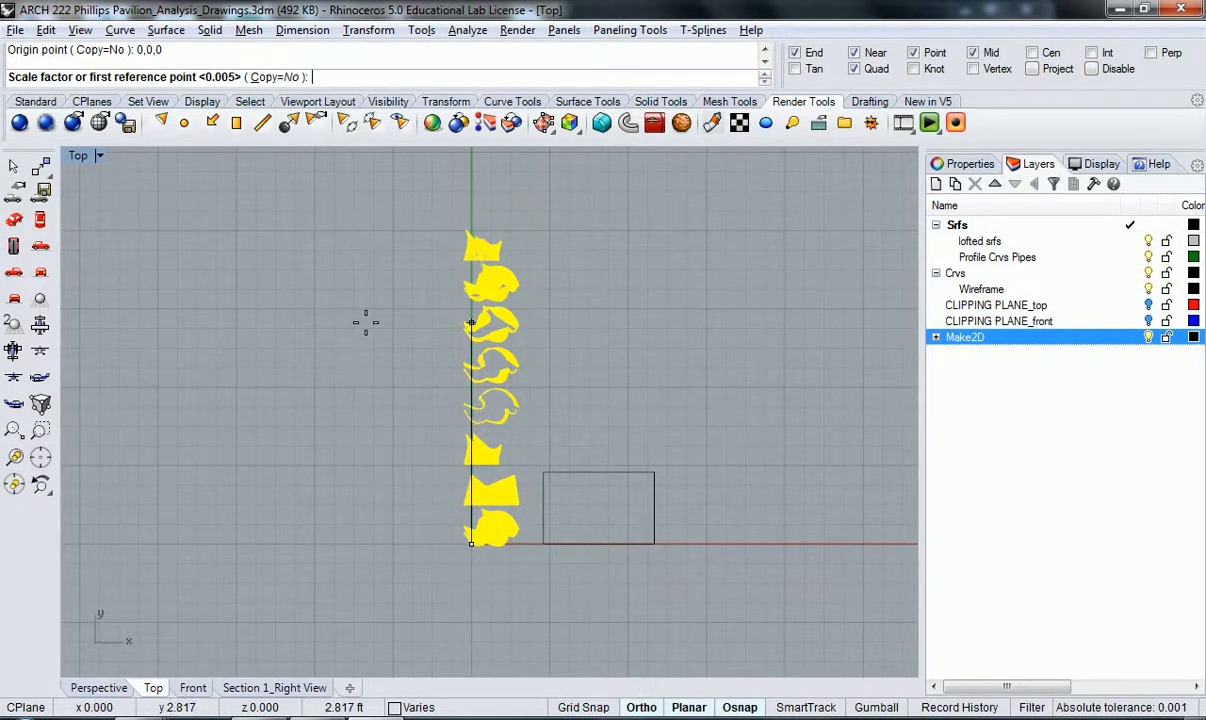
pyautogui.write('.5')
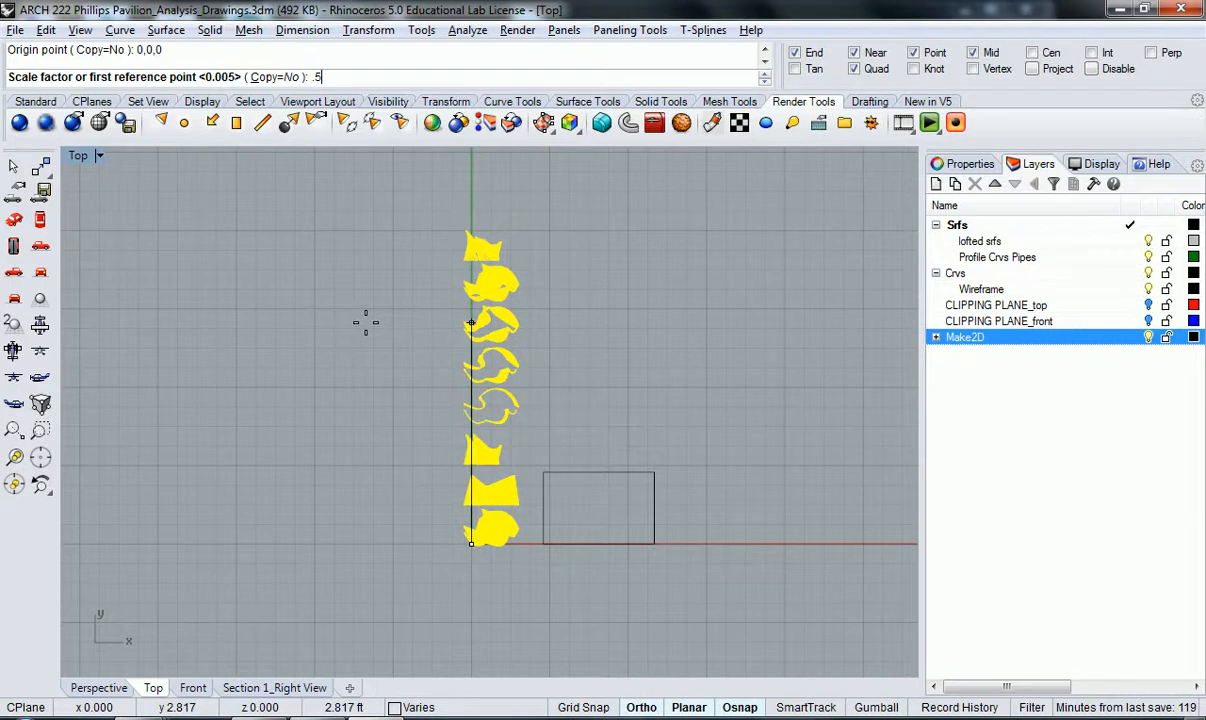
pyautogui.press('Return')
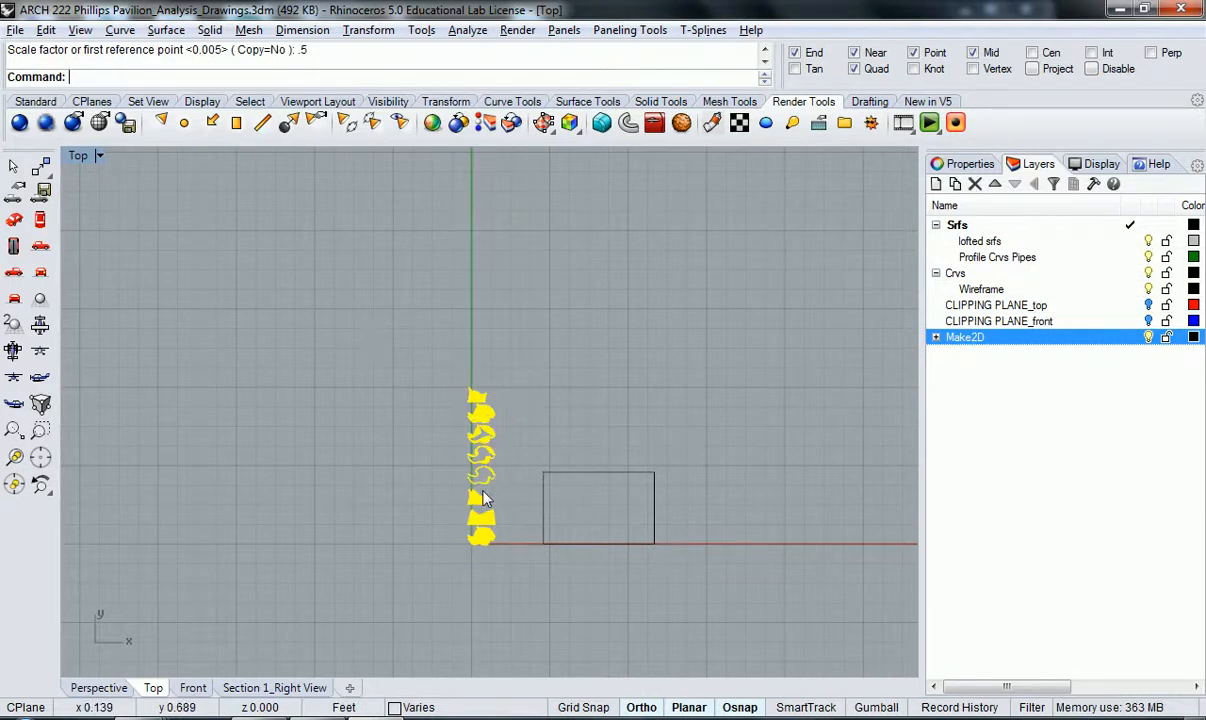
# - Move the sheet rectangle horizontally about 1.05 ft toward the drawings so it surrounds the lowest ones, and deselect it
pyautogui.scroll(2, 505, 467)
pyautogui.scroll(8, 420, 445)
pyautogui.moveTo(505, 467); pyautogui.dragTo(371, 396, button='right')
pyautogui.scroll(-4, 361, 464)
pyautogui.scroll(6, 372, 403)
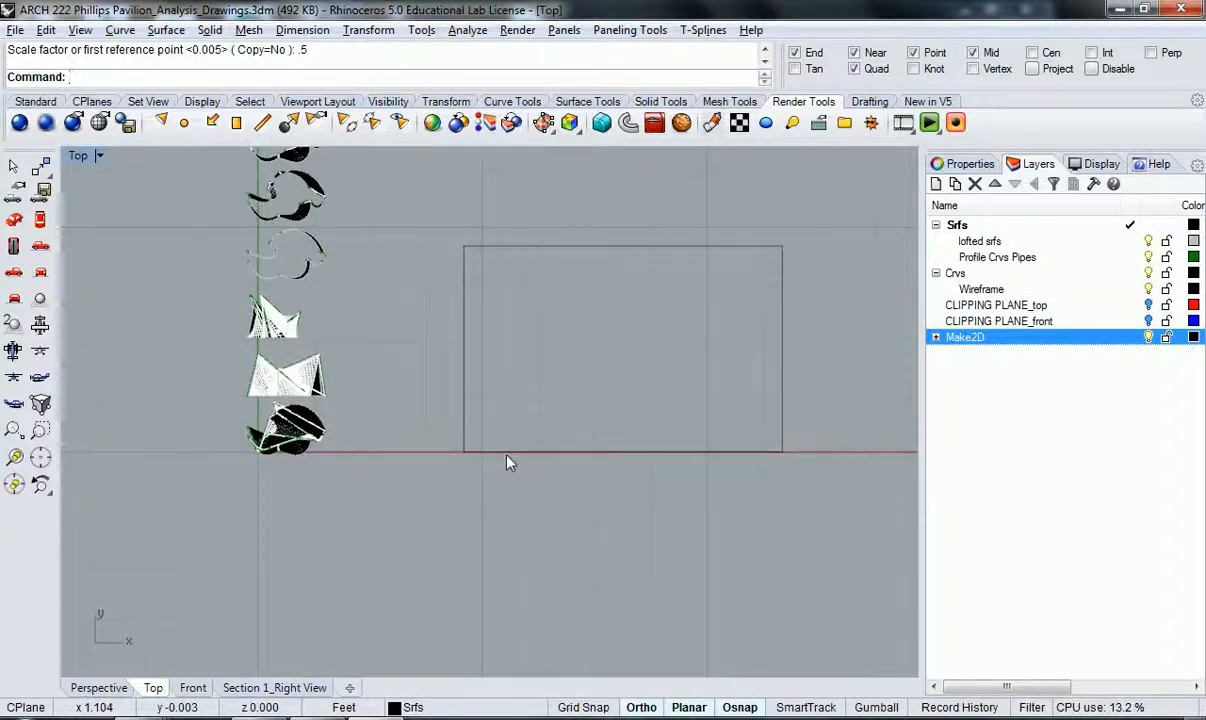
pyautogui.click(549, 476)
pyautogui.moveTo(549, 479); pyautogui.dragTo(684, 503, button='right')
pyautogui.write('m')
pyautogui.press('Return')
pyautogui.click(684, 501)
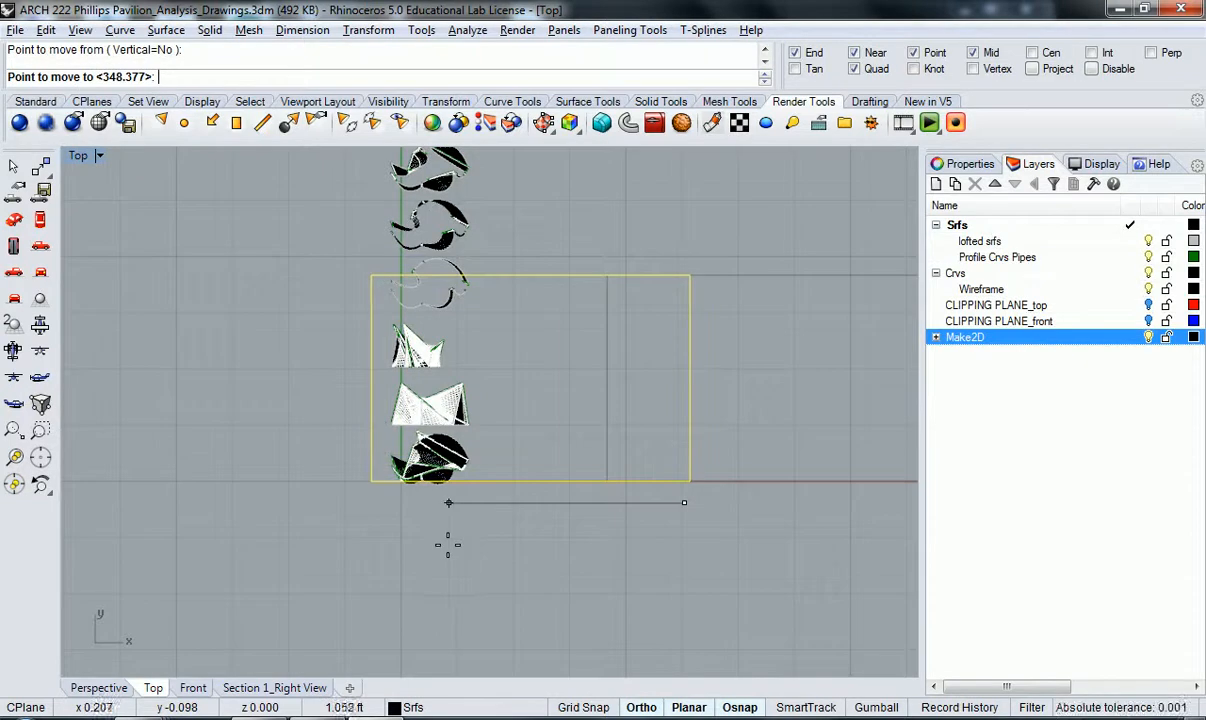
pyautogui.click(449, 536)
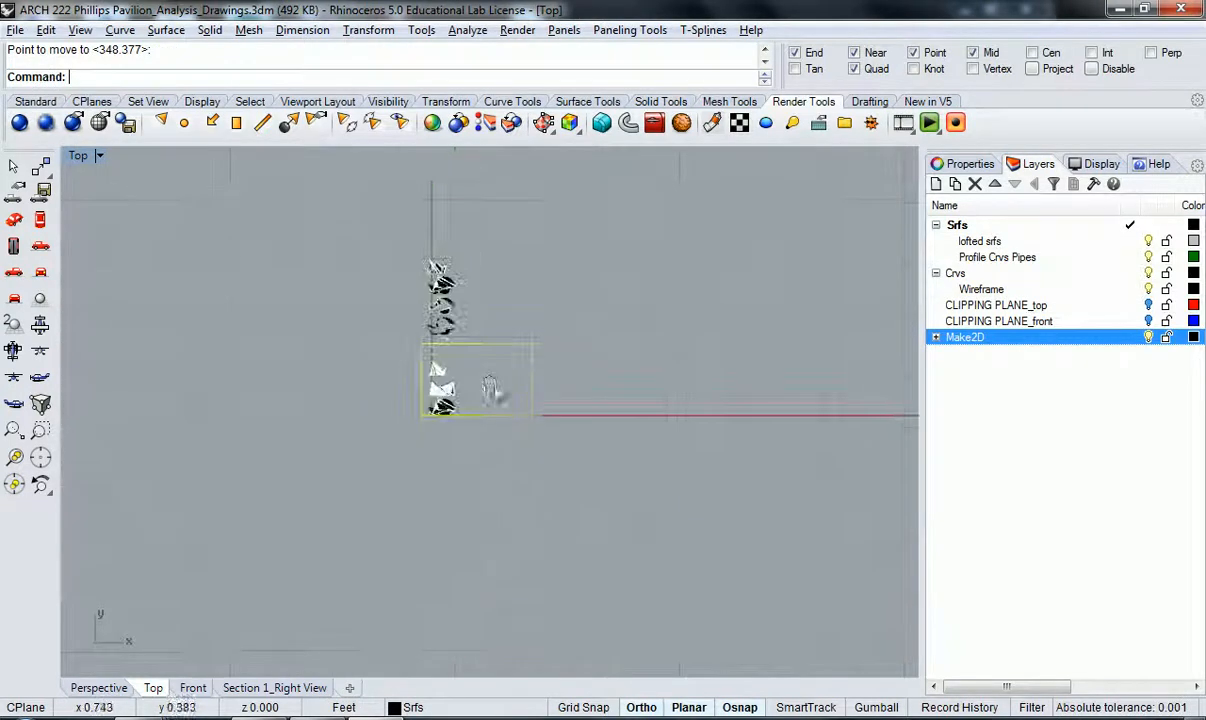
pyautogui.scroll(3, 400, 290)
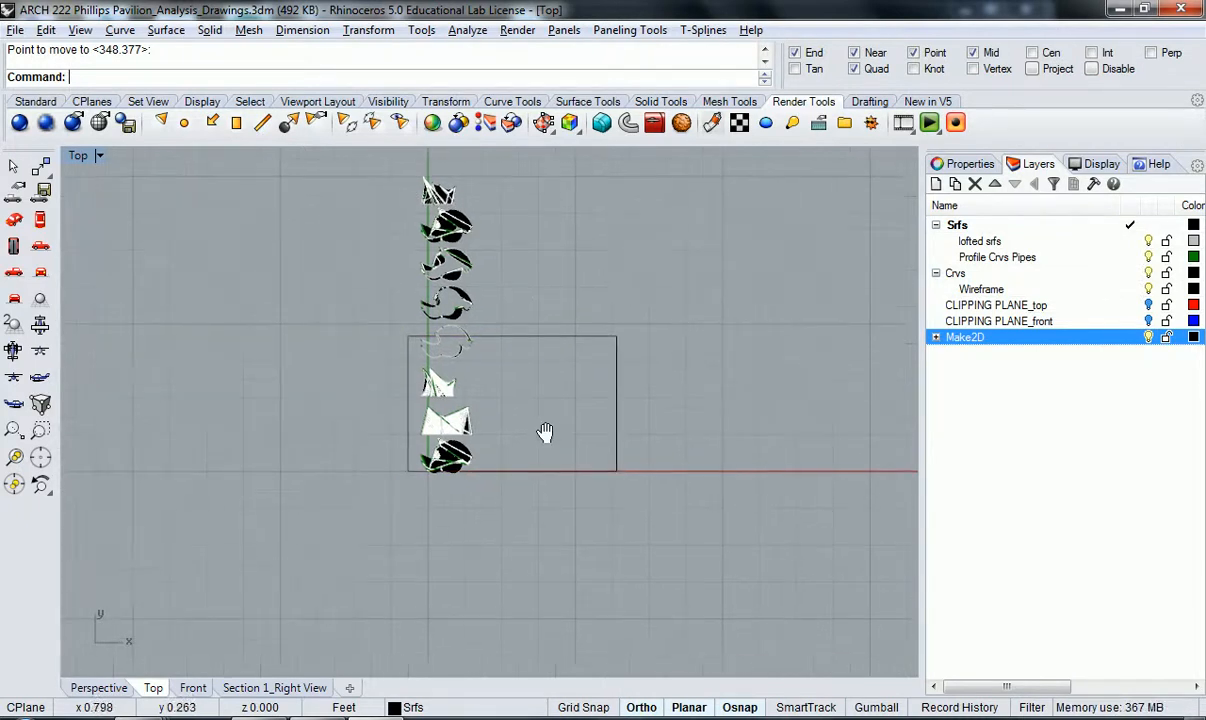
# - Examine how the column of scaled drawings fits the landscape sheet rectangle
pyautogui.click(619, 404)
pyautogui.moveTo(660, 431); pyautogui.dragTo(623, 431, button='right')
pyautogui.scroll(-7, 640, 490)
pyautogui.moveTo(640, 500); pyautogui.dragTo(515, 498, button='right')
pyautogui.scroll(-12, 509, 490)
pyautogui.scroll(14, 530, 520)
pyautogui.moveTo(490, 444); pyautogui.dragTo(625, 593, button='right')
pyautogui.scroll(6, 540, 504)
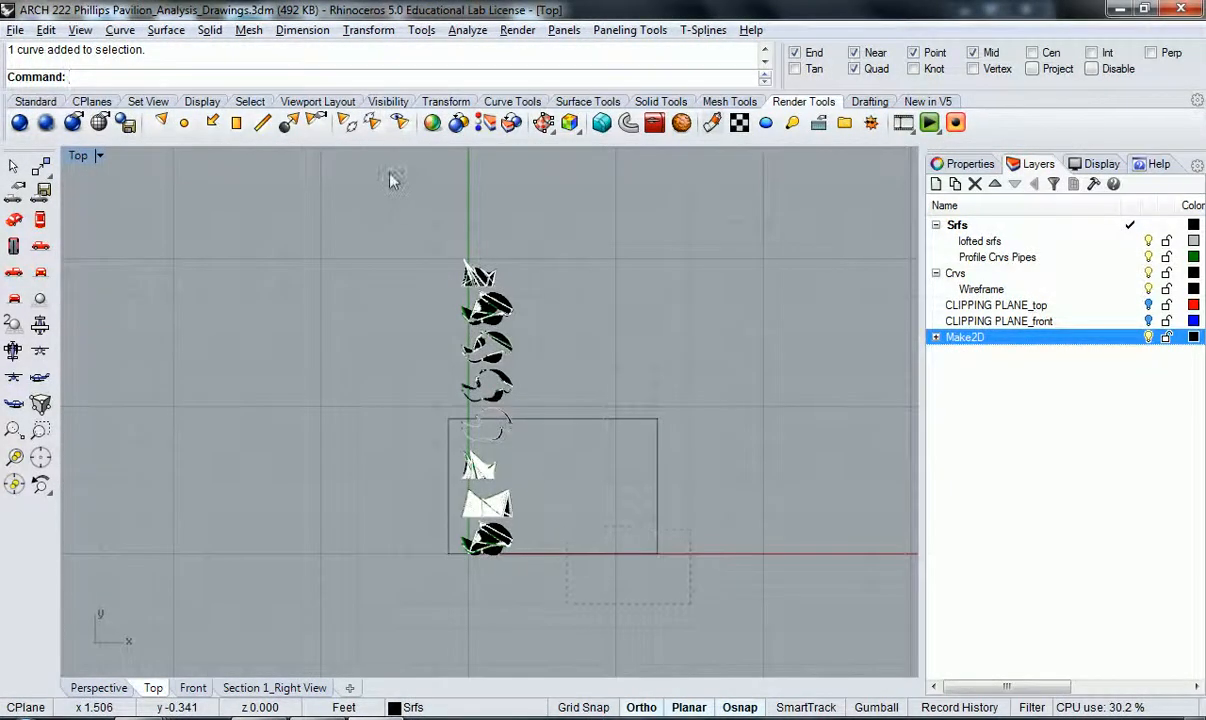